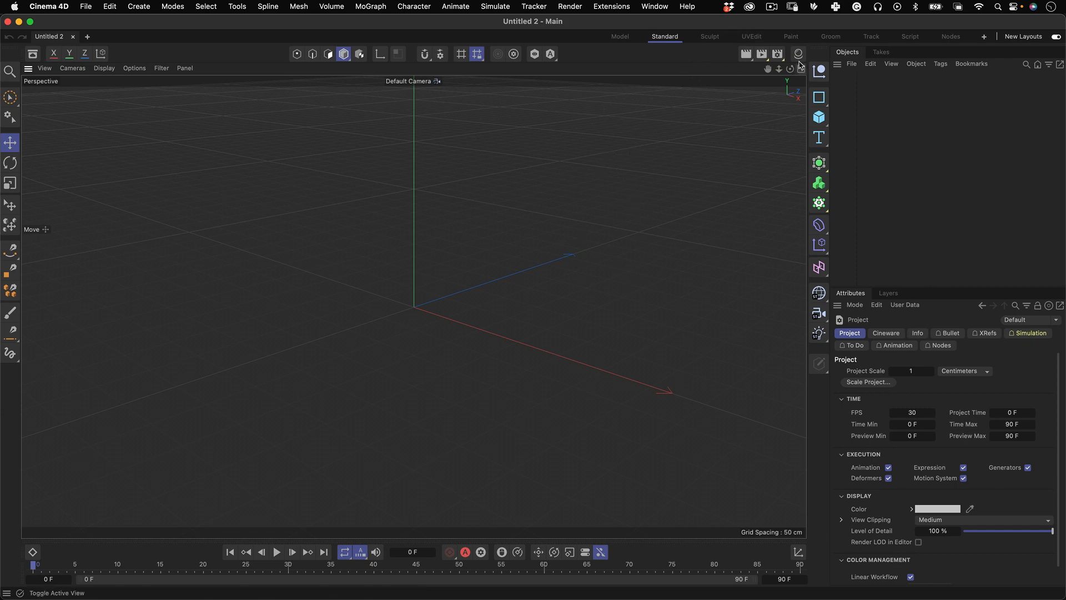
Step: Set the render output size to 1700 pixels wide by 2400 pixels high
{"action": "left_click", "coordinate": [777, 54]}
{"action": "left_click_drag", "start_coordinate": [801, 48], "coordinate": [261, 62]}
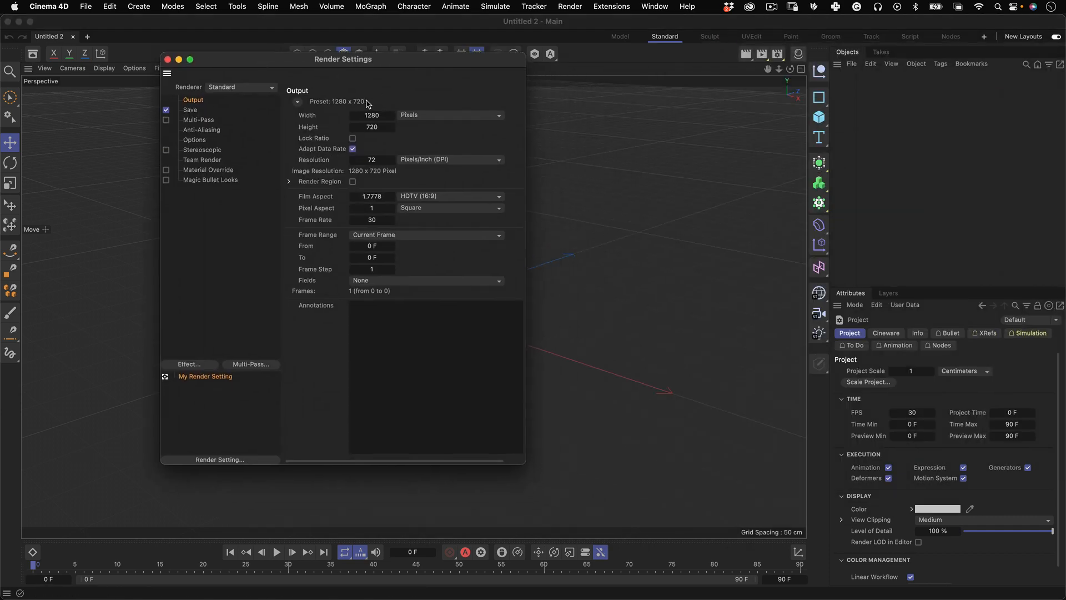
{"action": "left_click", "coordinate": [376, 118]}
{"action": "key", "text": "Tab"}
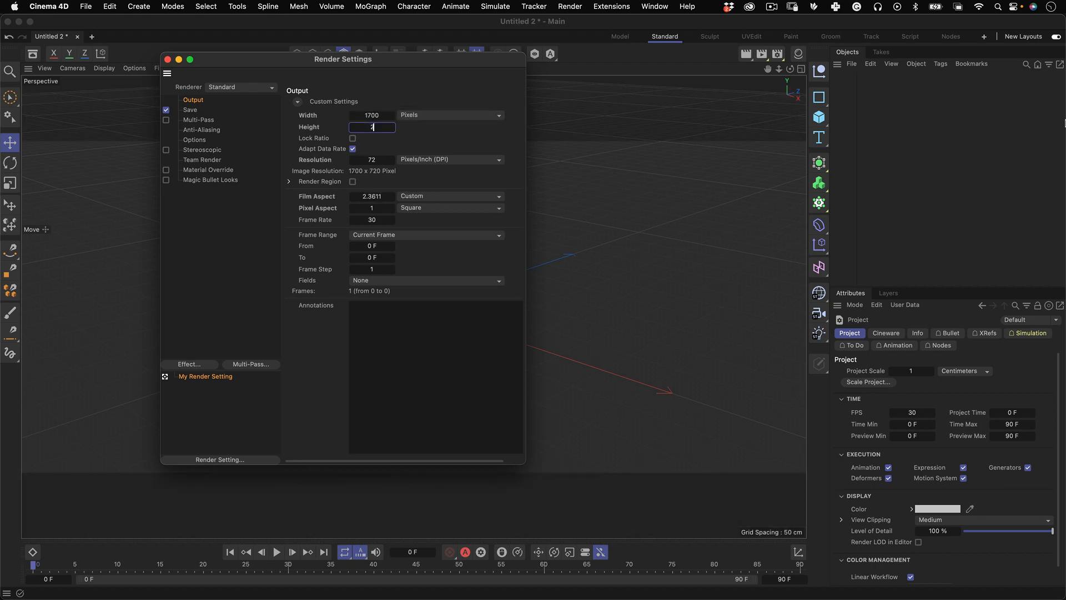
{"action": "key", "text": "Return"}
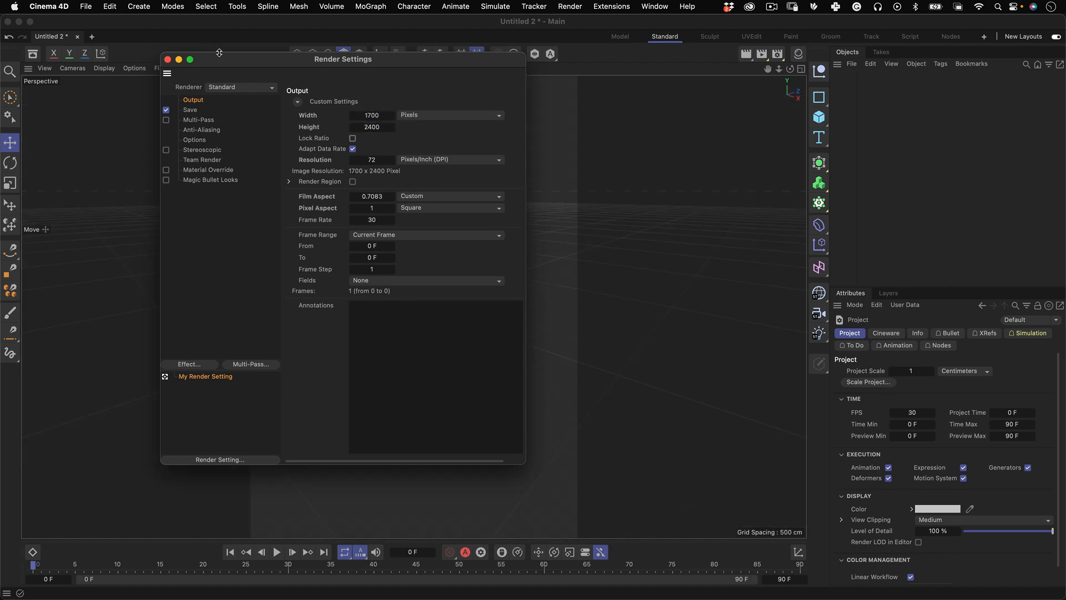
{"action": "left_click", "coordinate": [167, 59]}
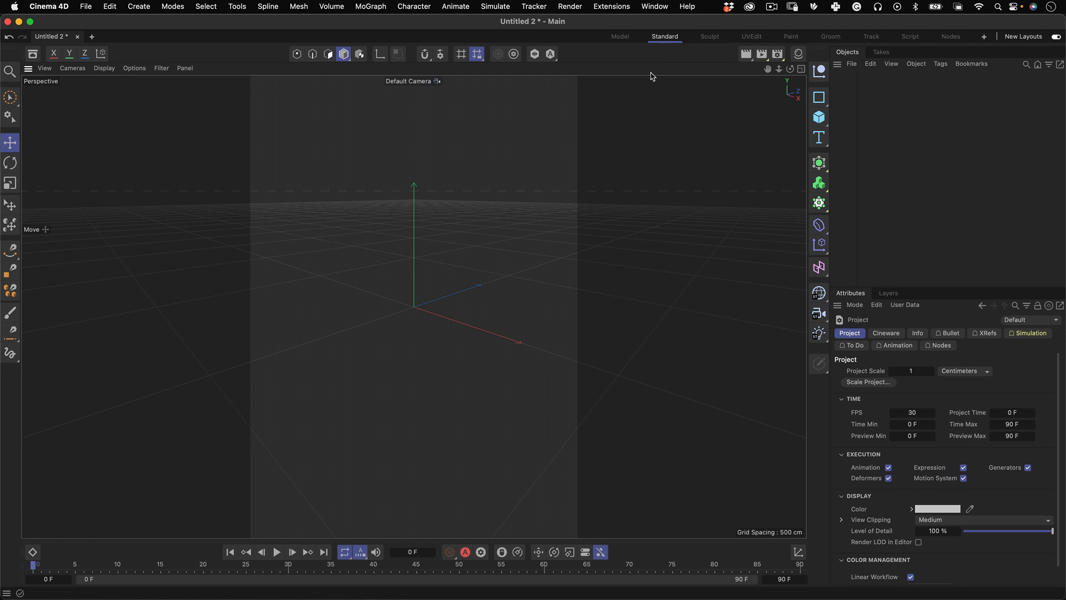
Step: Add a 3D text object to the scene and set its text to "Hope"
{"action": "left_click_drag", "start_coordinate": [825, 139], "coordinate": [866, 159]}
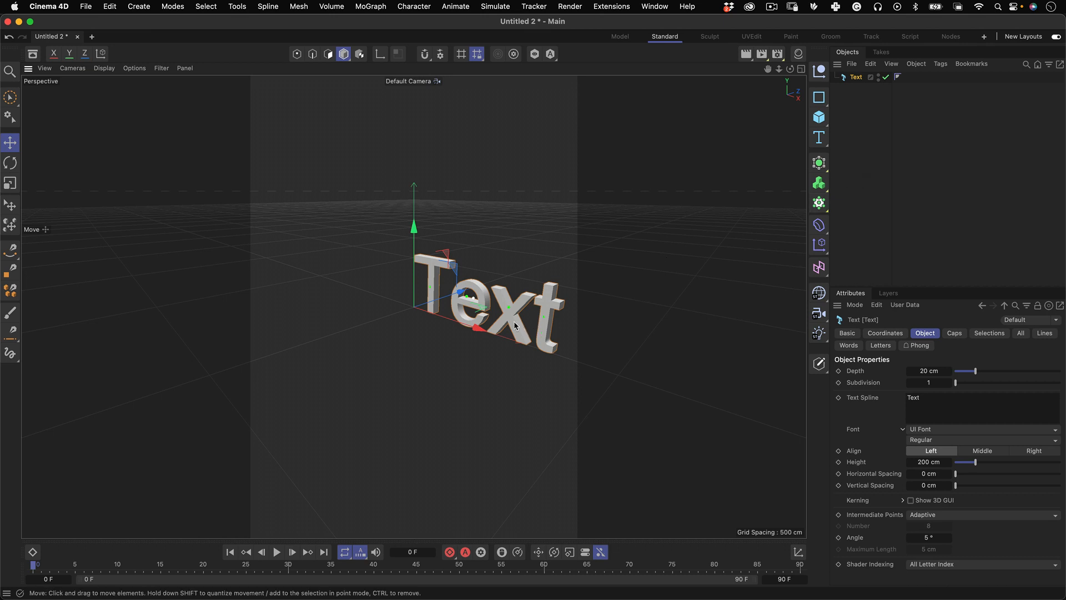
{"action": "left_click_drag", "start_coordinate": [514, 325], "coordinate": [478, 329], "text": "alt"}
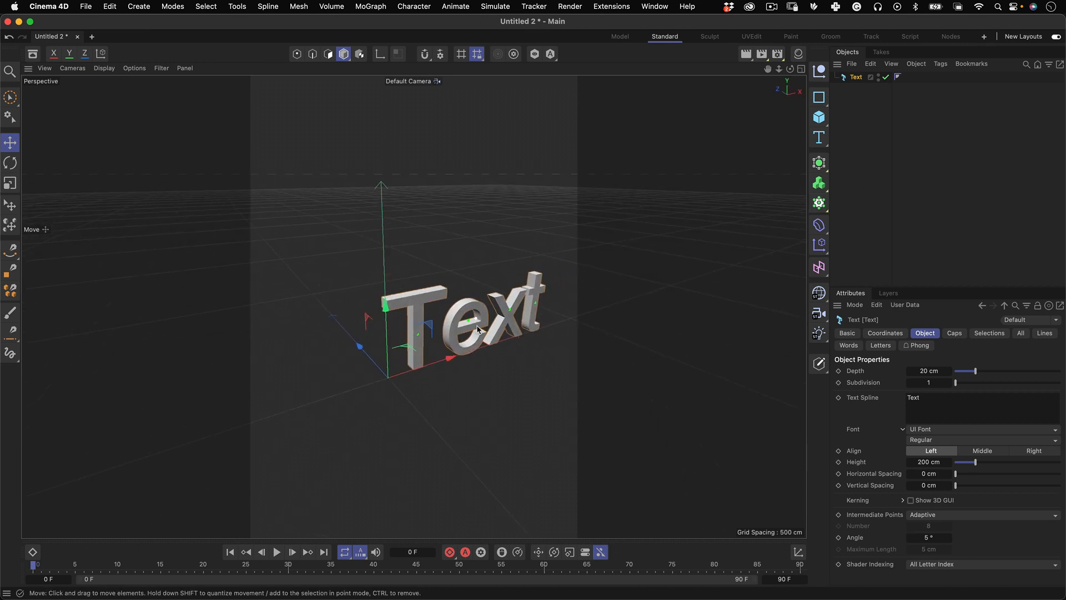
{"action": "middle_click_drag", "start_coordinate": [477, 326], "coordinate": [430, 308], "text": "alt"}
{"action": "left_click_drag", "start_coordinate": [932, 400], "coordinate": [890, 387]}
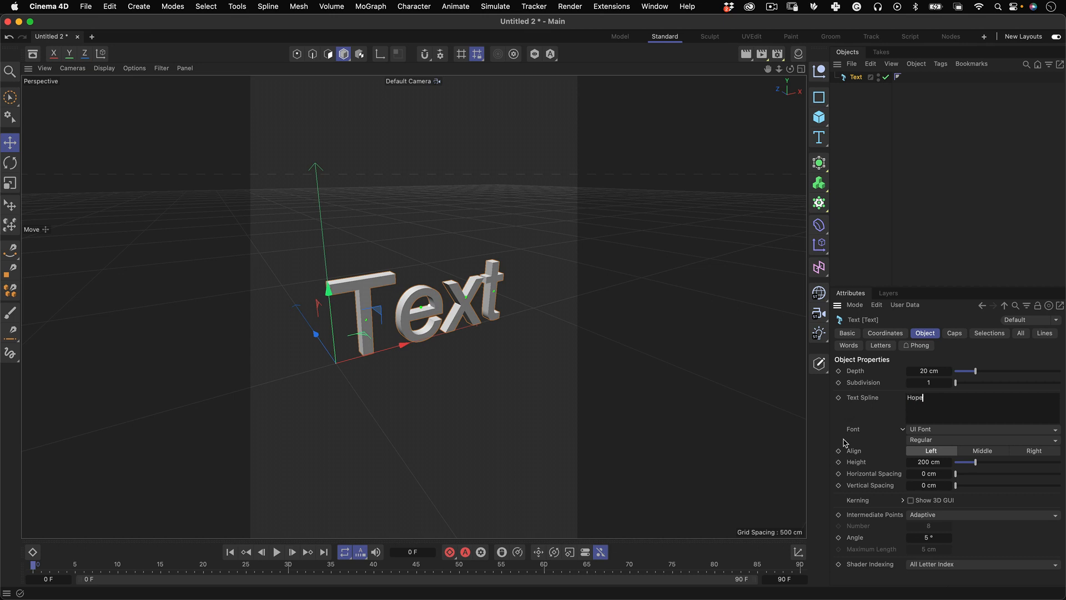
{"action": "type", "text": "Hope"}
{"action": "left_click", "coordinate": [883, 147]}
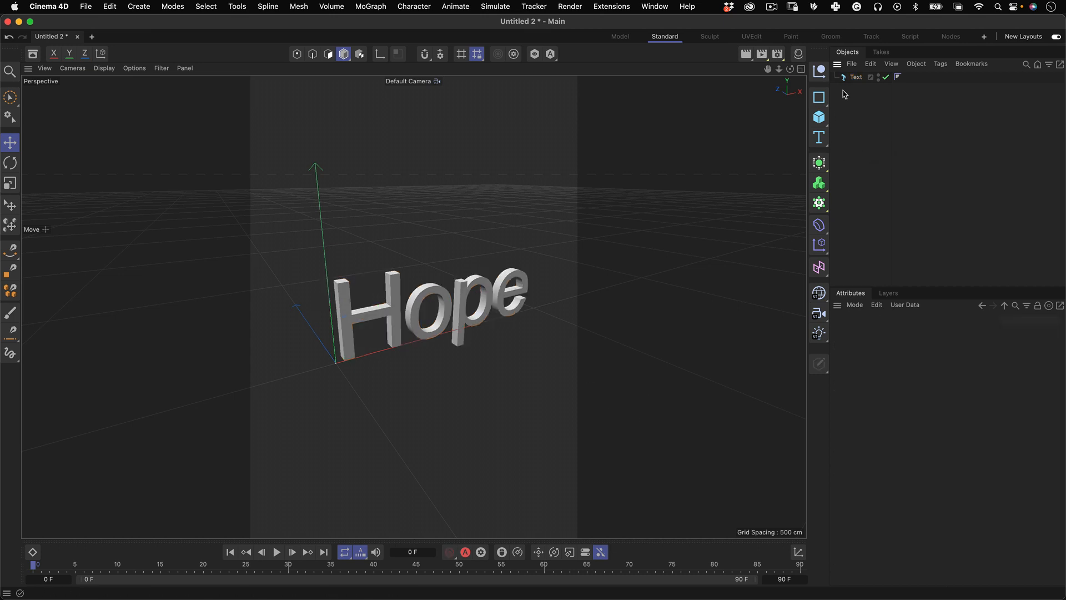
Step: Change the text object's wording to uppercase "HOPE"
{"action": "left_click", "coordinate": [858, 77]}
{"action": "double_click", "coordinate": [914, 398]}
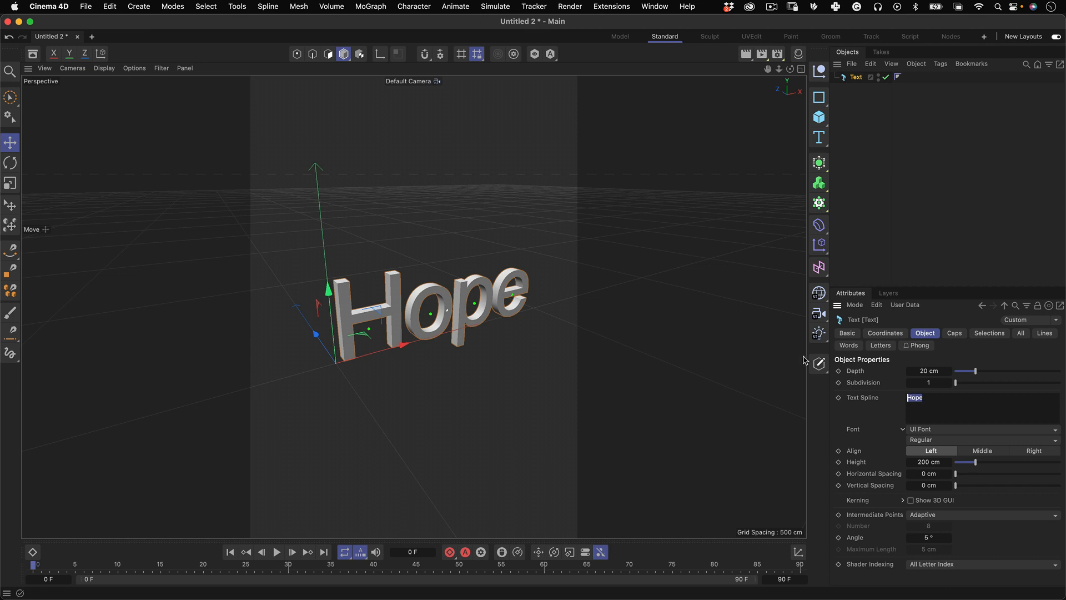
{"action": "type", "text": "HOPE"}
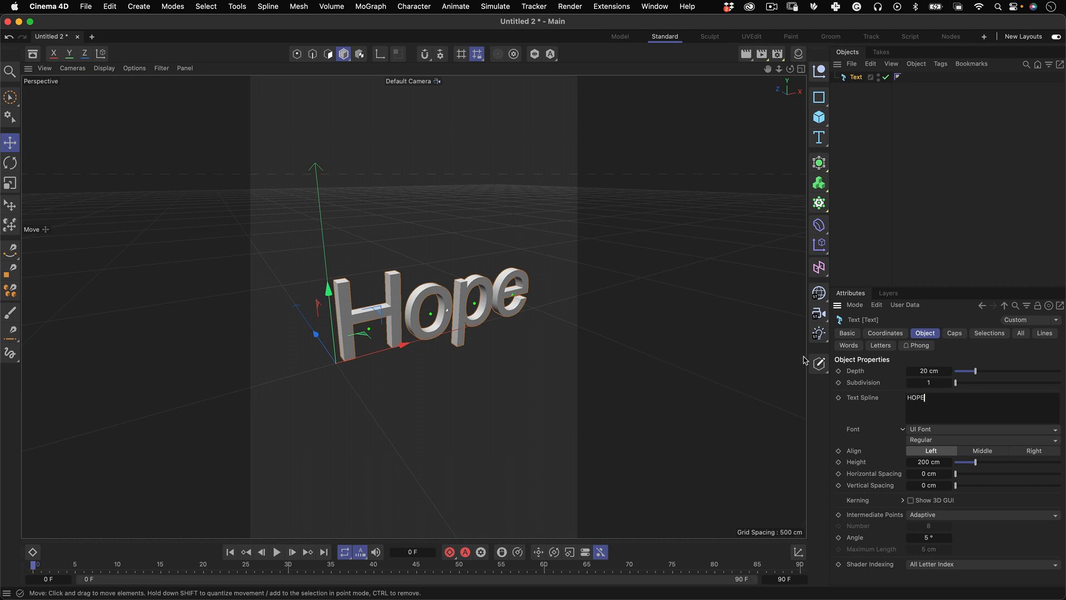
{"action": "left_click", "coordinate": [911, 133]}
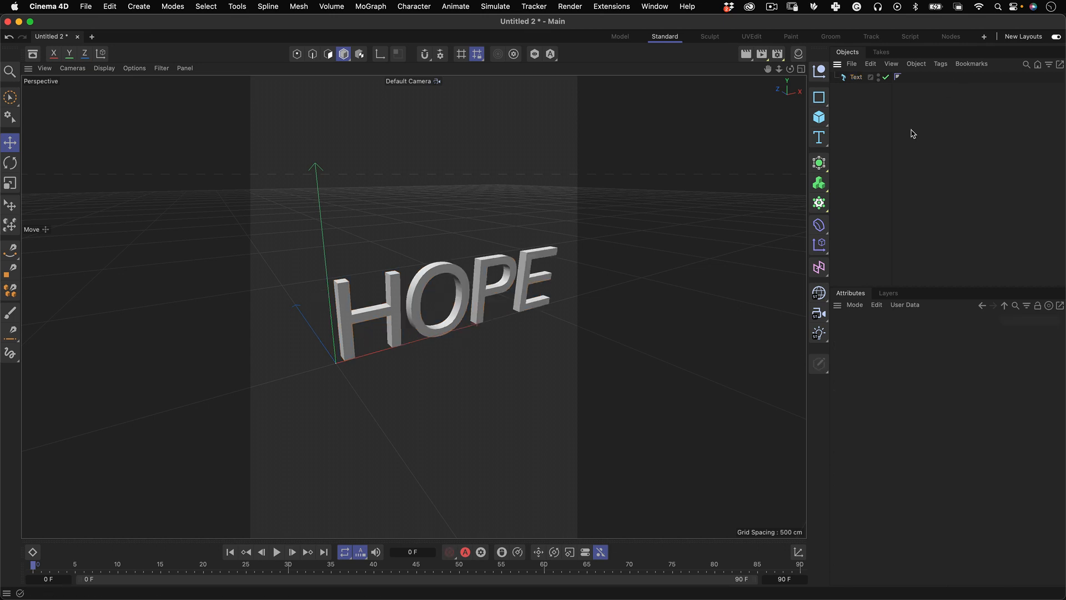
Step: Try the Timonium and Ultra fonts on the HOPE text
{"action": "left_click", "coordinate": [856, 78]}
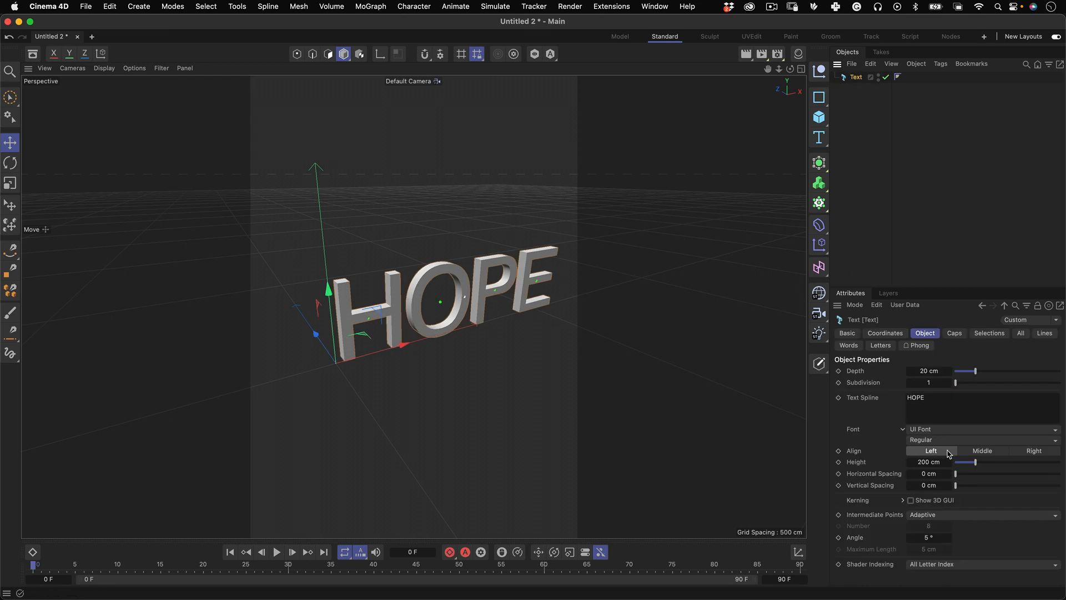
{"action": "left_click", "coordinate": [938, 430]}
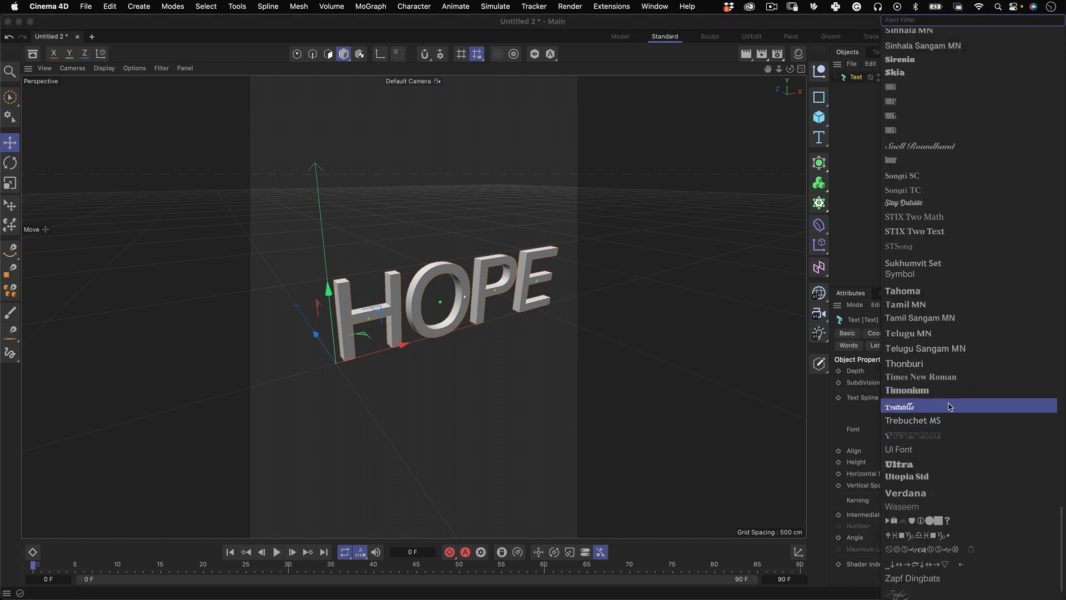
{"action": "left_click", "coordinate": [951, 390]}
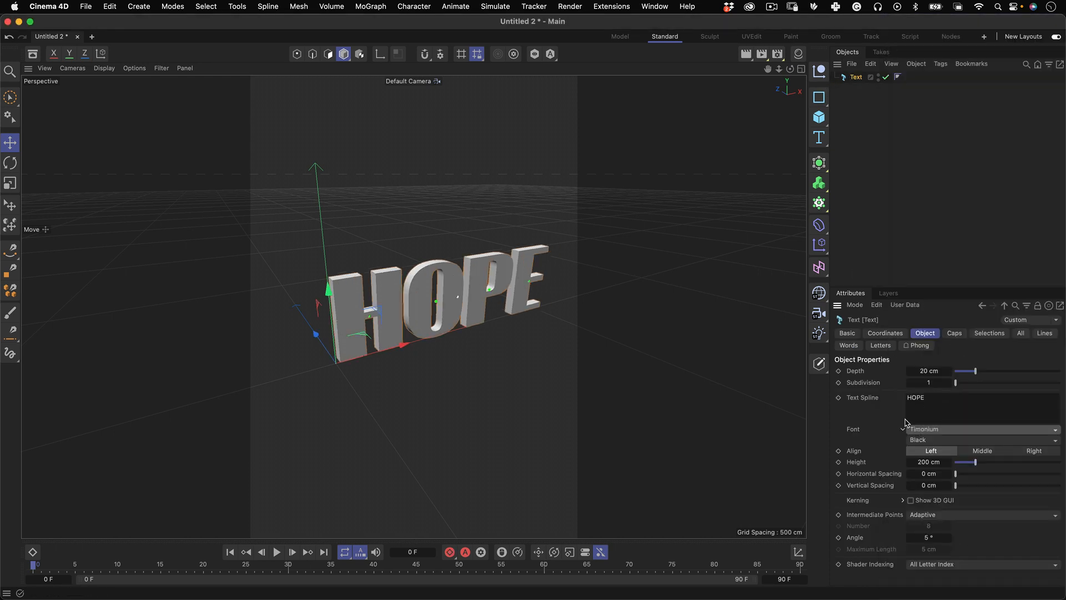
{"action": "left_click", "coordinate": [932, 430]}
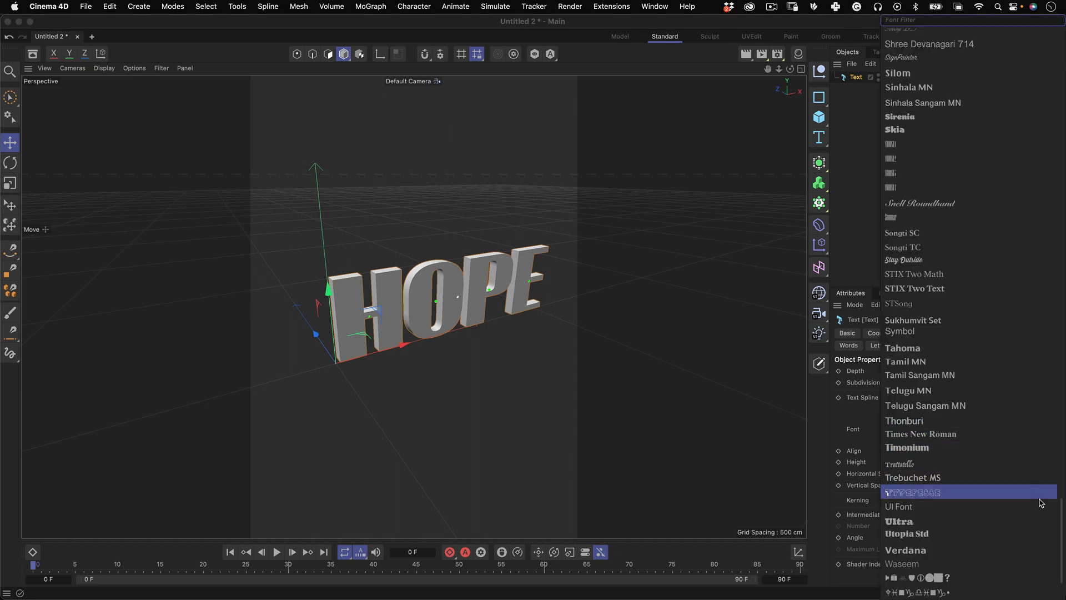
{"action": "scroll", "coordinate": [1062, 513], "scroll_direction": "down", "scroll_amount": 3}
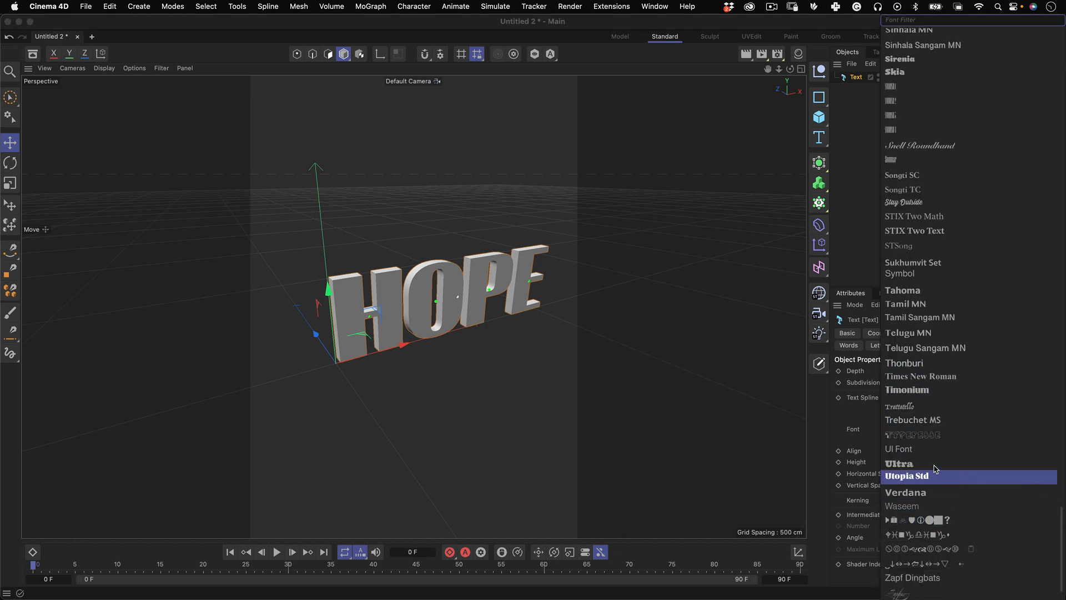
{"action": "left_click", "coordinate": [920, 458]}
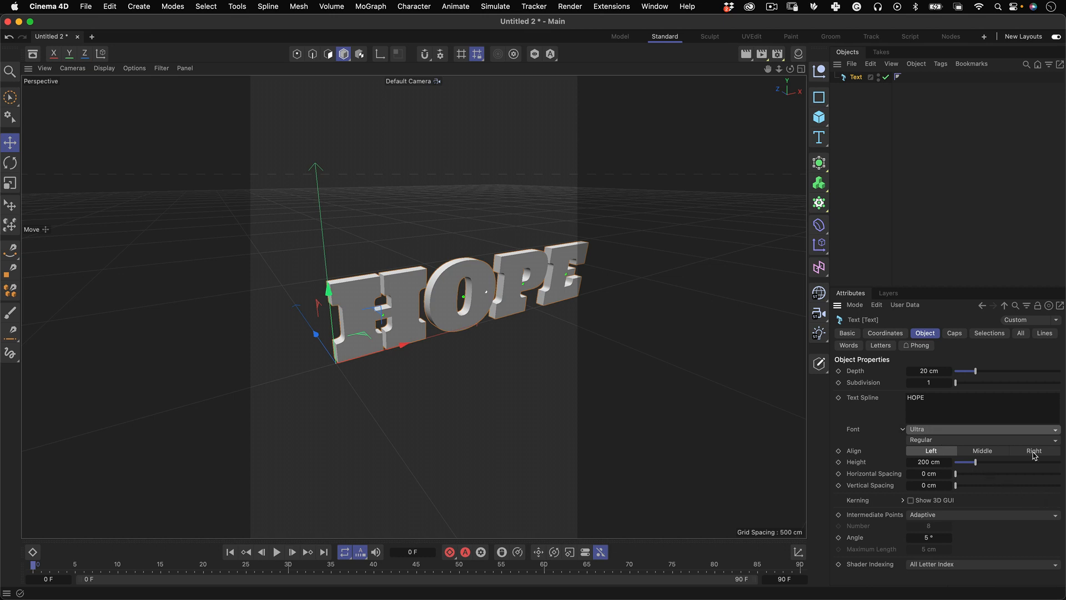
Step: Try the Roc Grotesk font on the HOPE text
{"action": "left_click", "coordinate": [1021, 428]}
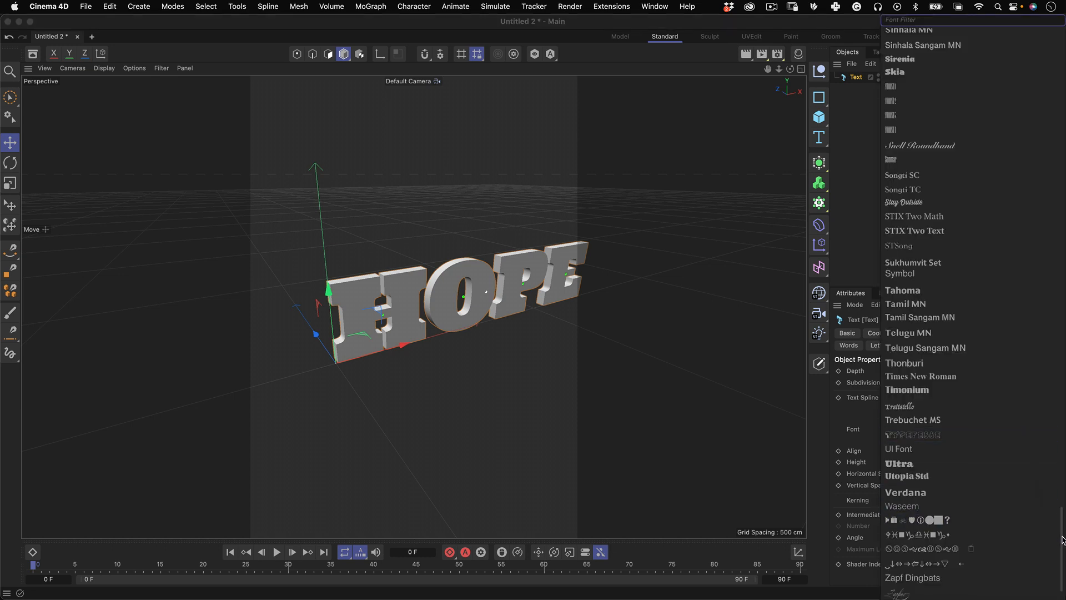
{"action": "scroll", "coordinate": [1057, 511], "scroll_direction": "up", "scroll_amount": 5}
{"action": "scroll", "coordinate": [1054, 493], "scroll_direction": "up", "scroll_amount": 3}
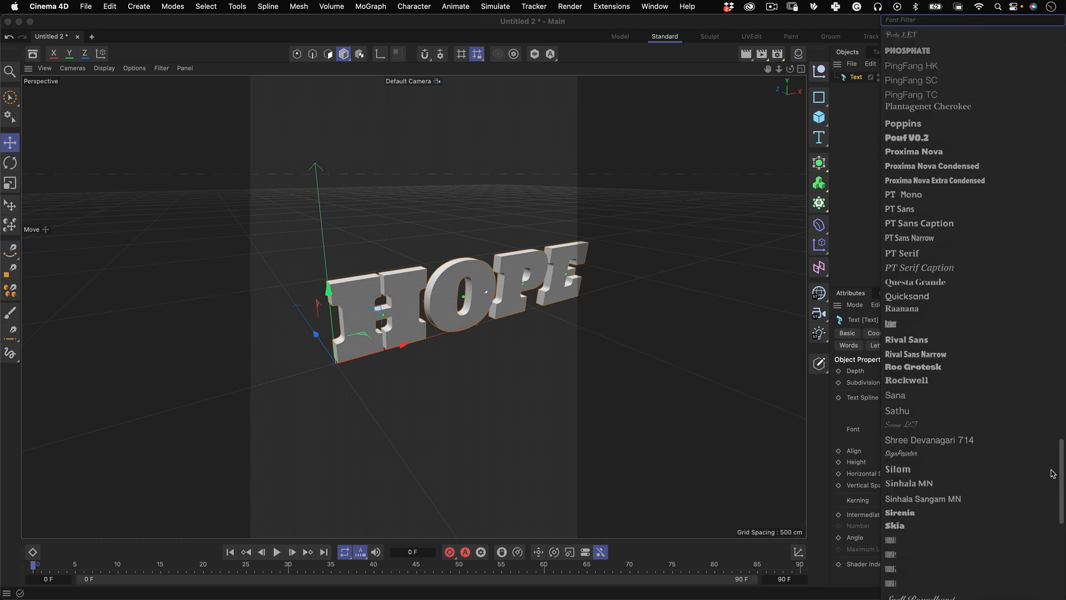
{"action": "left_click_drag", "start_coordinate": [1052, 470], "coordinate": [1051, 469]}
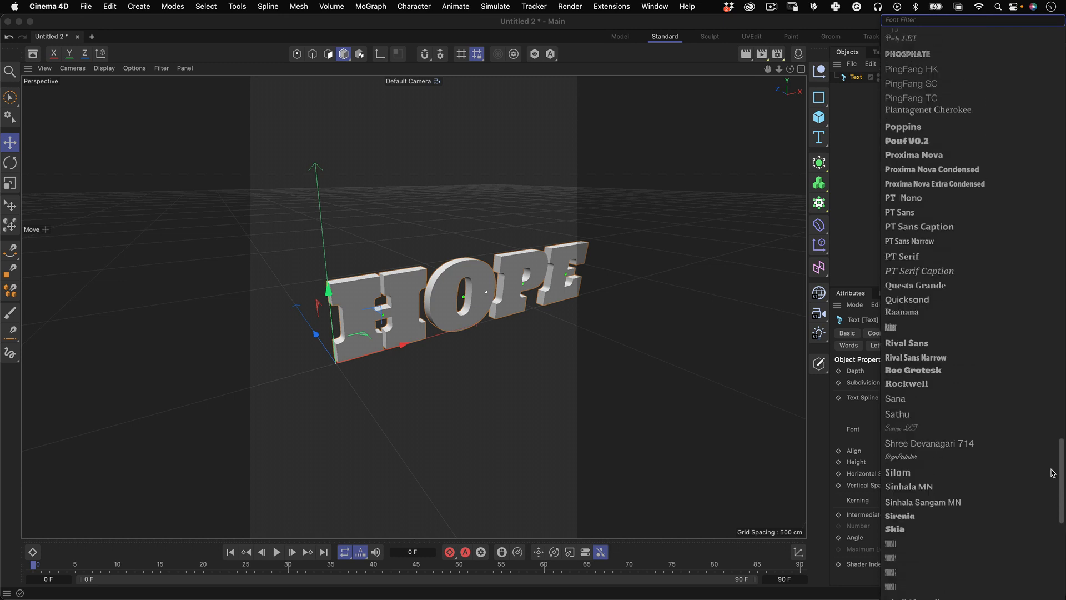
{"action": "left_click", "coordinate": [912, 370]}
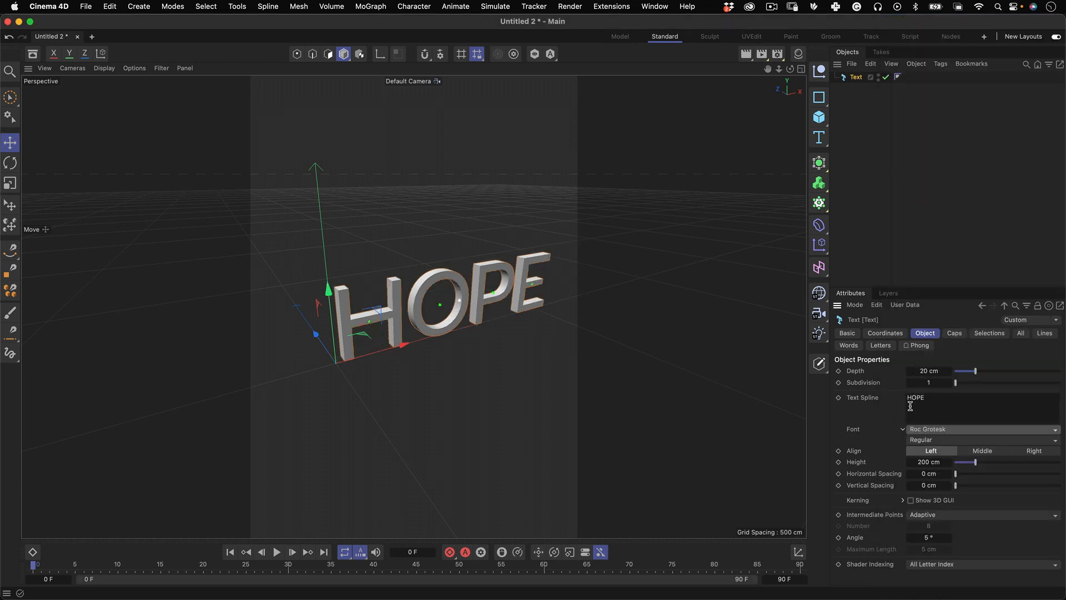
Step: Set the HOPE text's font to Pangram in the Black weight
{"action": "left_click", "coordinate": [949, 431]}
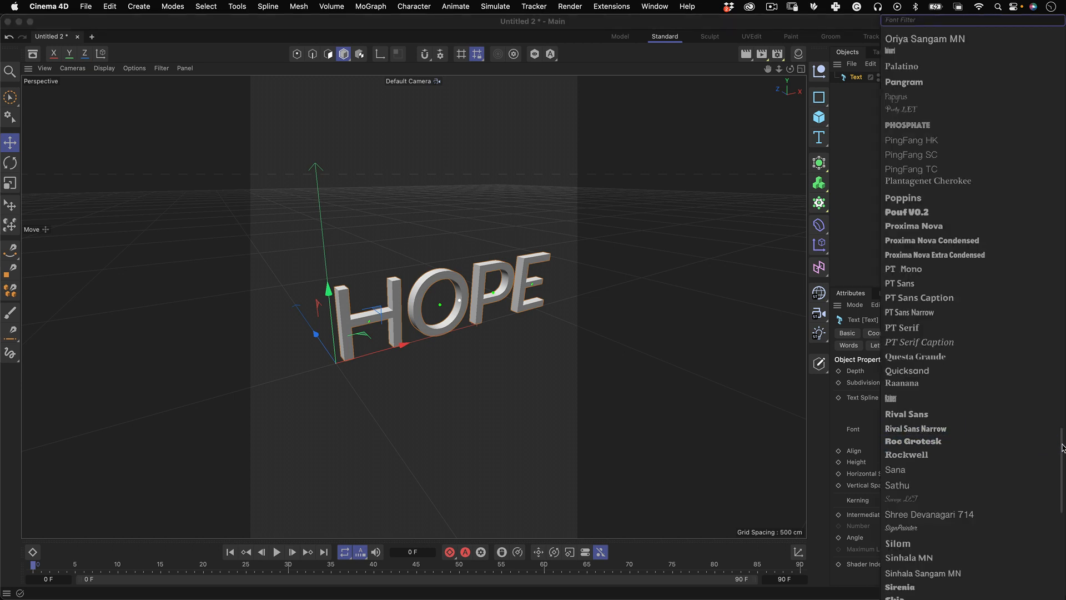
{"action": "scroll", "coordinate": [1062, 435], "scroll_direction": "up", "scroll_amount": 5}
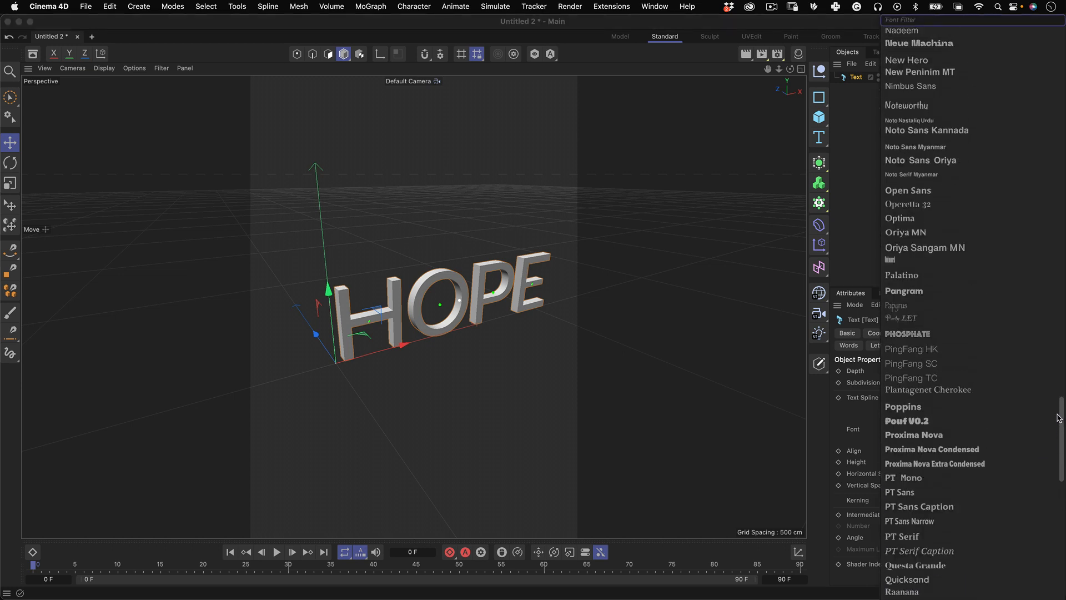
{"action": "left_click", "coordinate": [944, 291]}
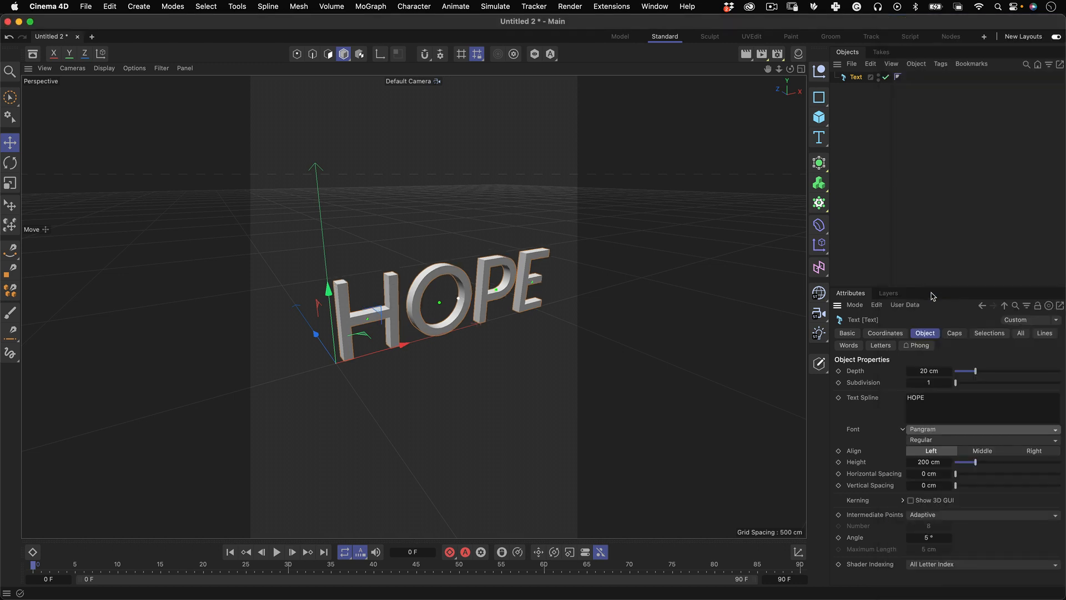
{"action": "left_click", "coordinate": [941, 440]}
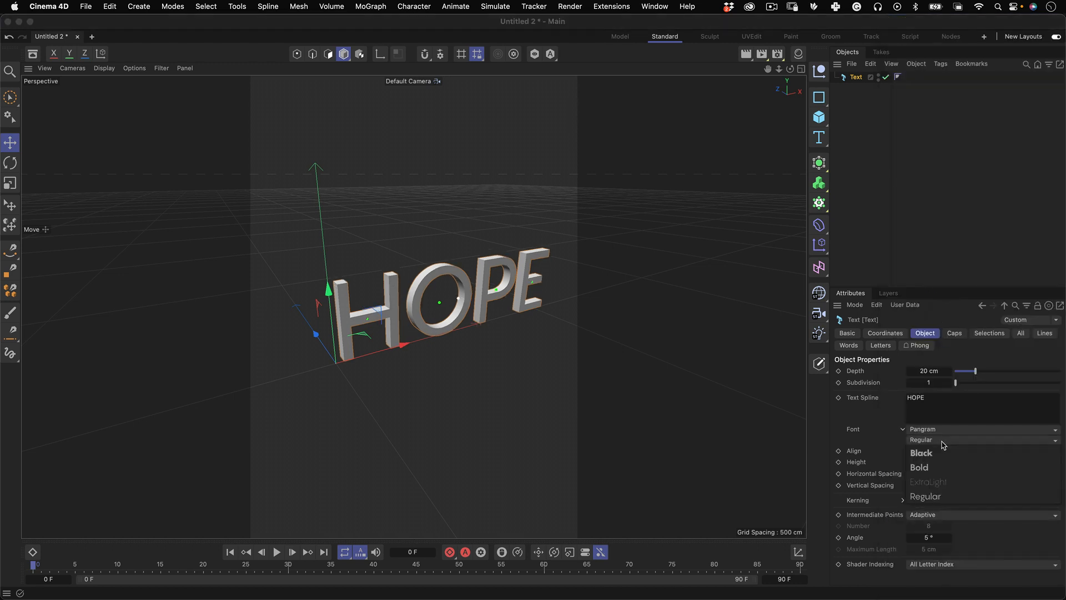
{"action": "left_click", "coordinate": [939, 448]}
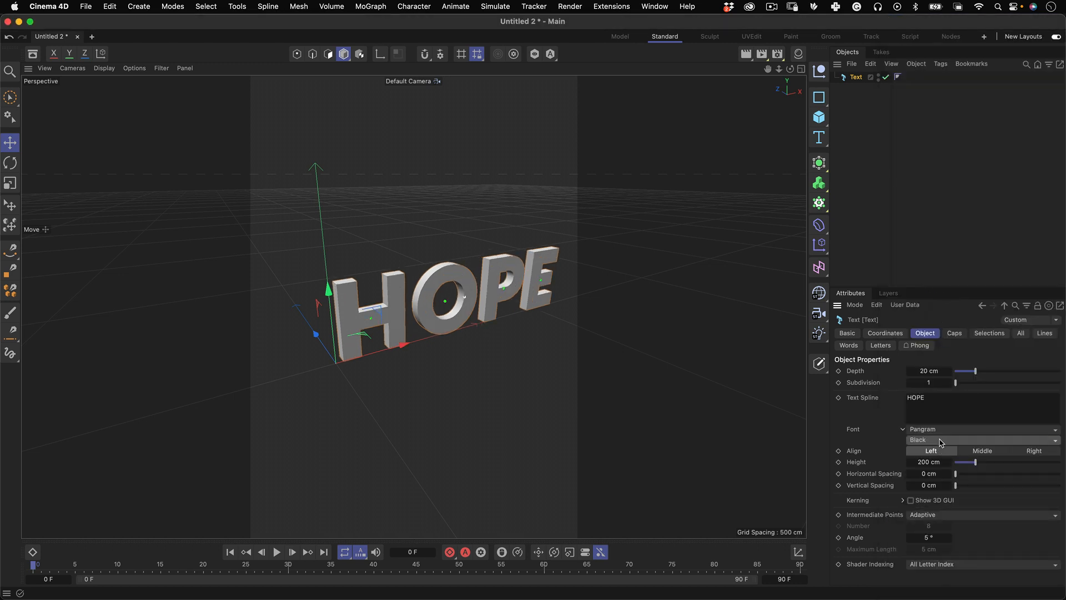
Step: Try the Bold weight of Pangram on the text and switch back to Black
{"action": "left_click", "coordinate": [941, 442]}
{"action": "left_click", "coordinate": [936, 466]}
{"action": "left_click", "coordinate": [938, 442]}
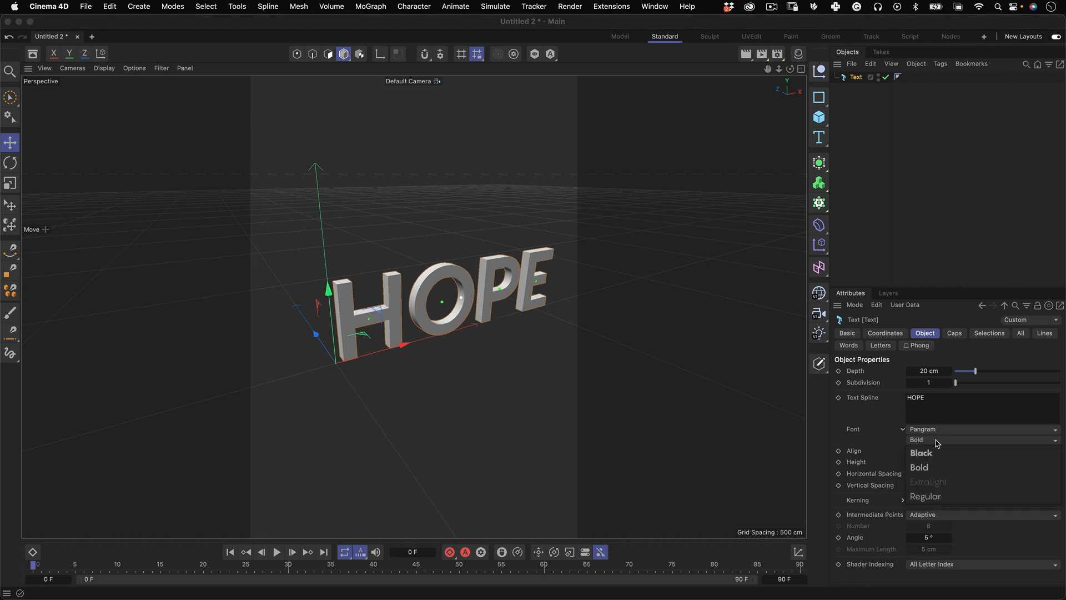
{"action": "left_click", "coordinate": [942, 455]}
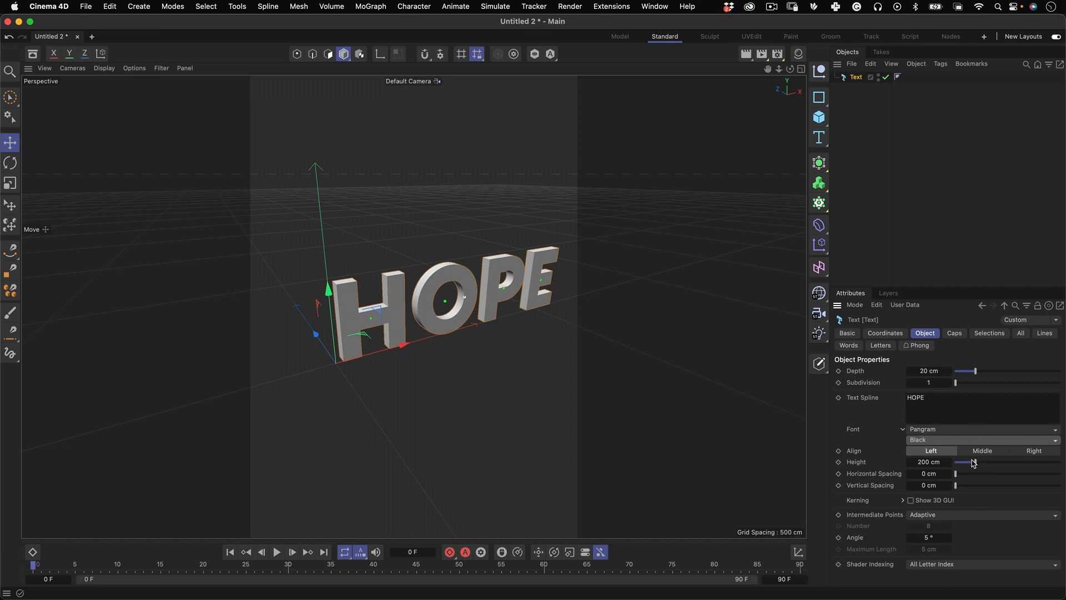
Step: Set the HOPE text's height to 212 cm and its horizontal spacing to -17 cm
{"action": "left_click_drag", "start_coordinate": [973, 463], "coordinate": [978, 470]}
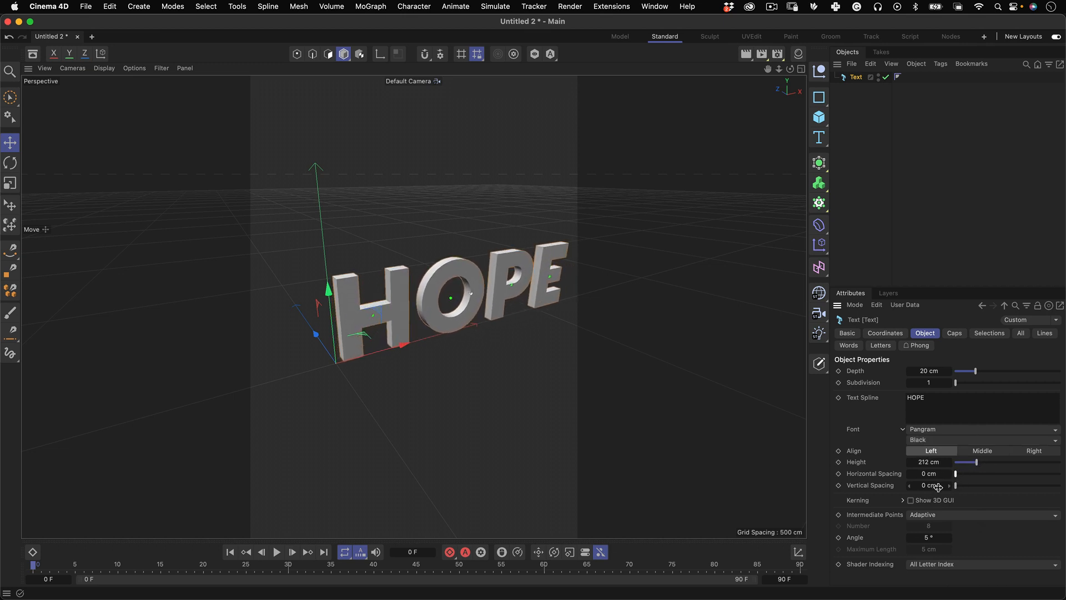
{"action": "left_click_drag", "start_coordinate": [933, 474], "coordinate": [933, 476]}
{"action": "left_click_drag", "start_coordinate": [438, 287], "coordinate": [417, 263], "text": "alt"}
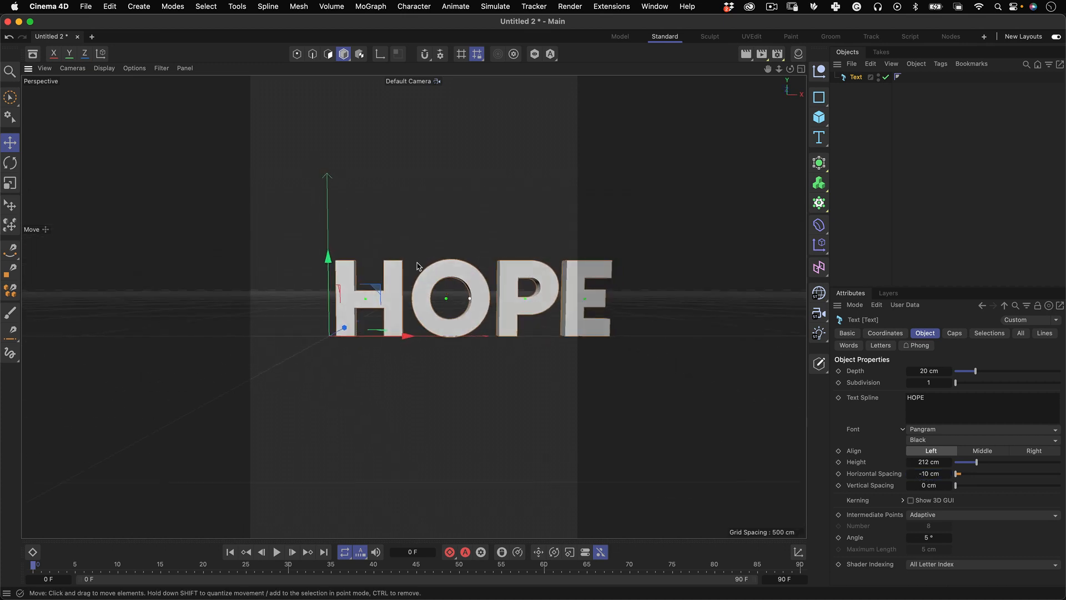
{"action": "middle_click_drag", "start_coordinate": [495, 284], "coordinate": [439, 271], "text": "alt"}
{"action": "left_click_drag", "start_coordinate": [437, 290], "coordinate": [433, 288], "text": "alt"}
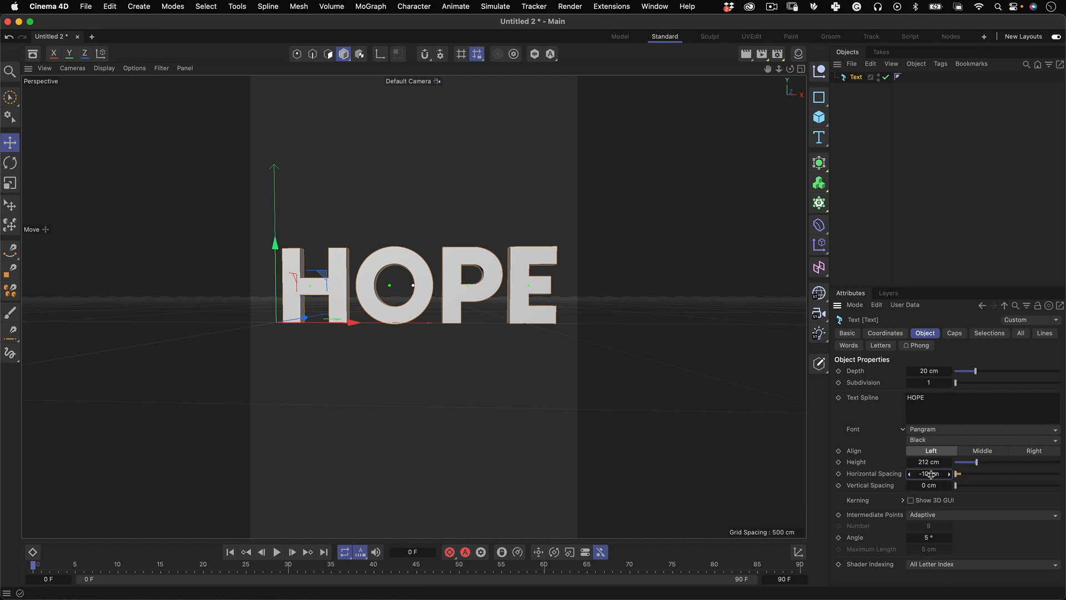
{"action": "left_click_drag", "start_coordinate": [930, 477], "coordinate": [927, 476]}
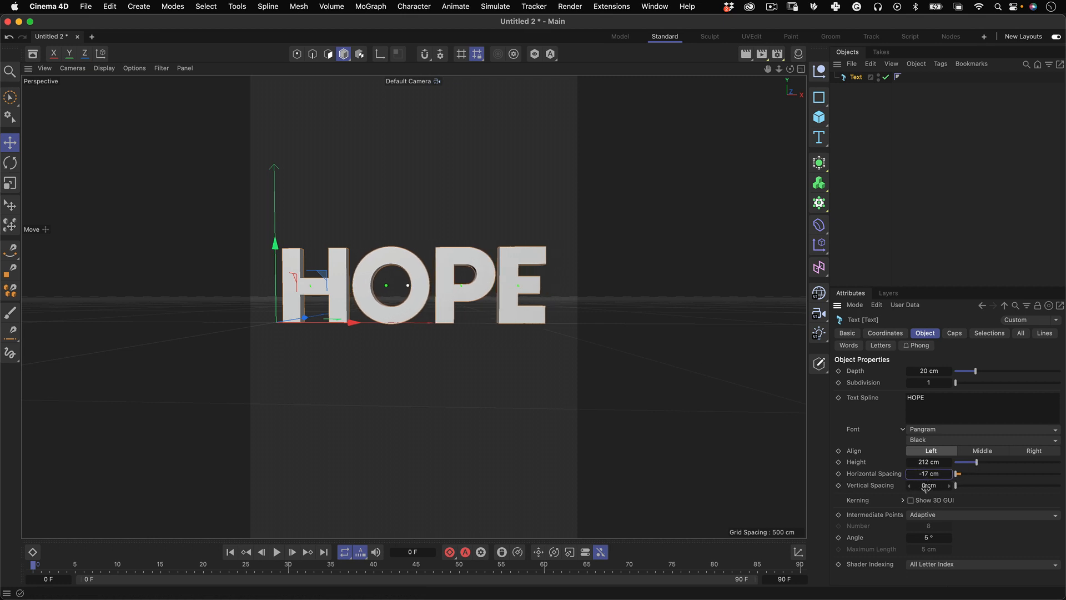
Step: Set the HOPE text's extrusion depth to 100 cm
{"action": "left_click_drag", "start_coordinate": [398, 280], "coordinate": [518, 373], "text": "alt"}
{"action": "middle_click_drag", "start_coordinate": [392, 269], "coordinate": [428, 278], "text": "alt"}
{"action": "left_click_drag", "start_coordinate": [428, 278], "coordinate": [381, 245], "text": "alt"}
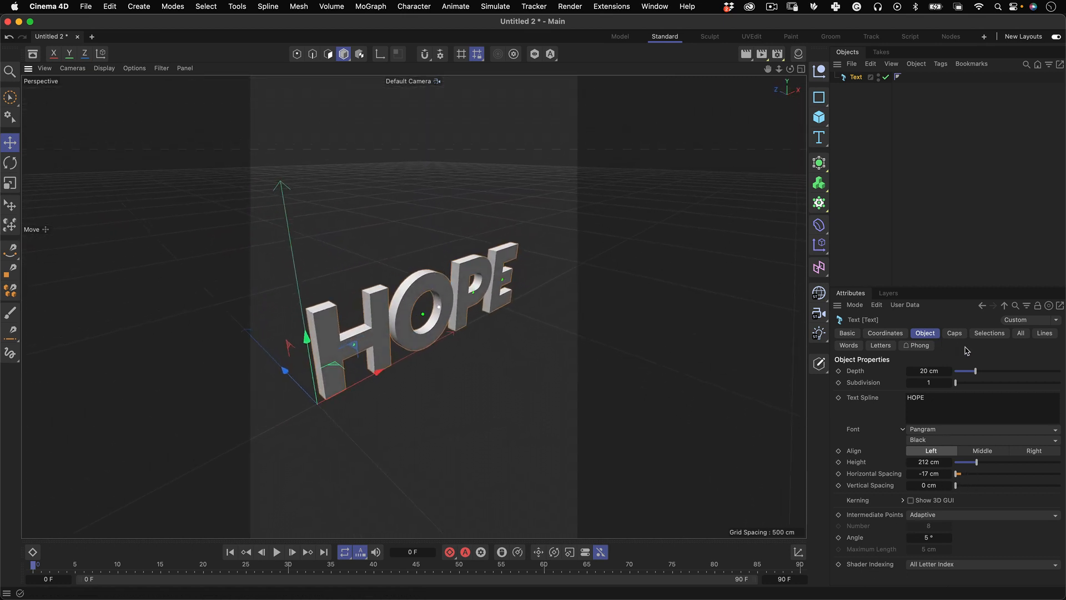
{"action": "left_click_drag", "start_coordinate": [983, 374], "coordinate": [1062, 369]}
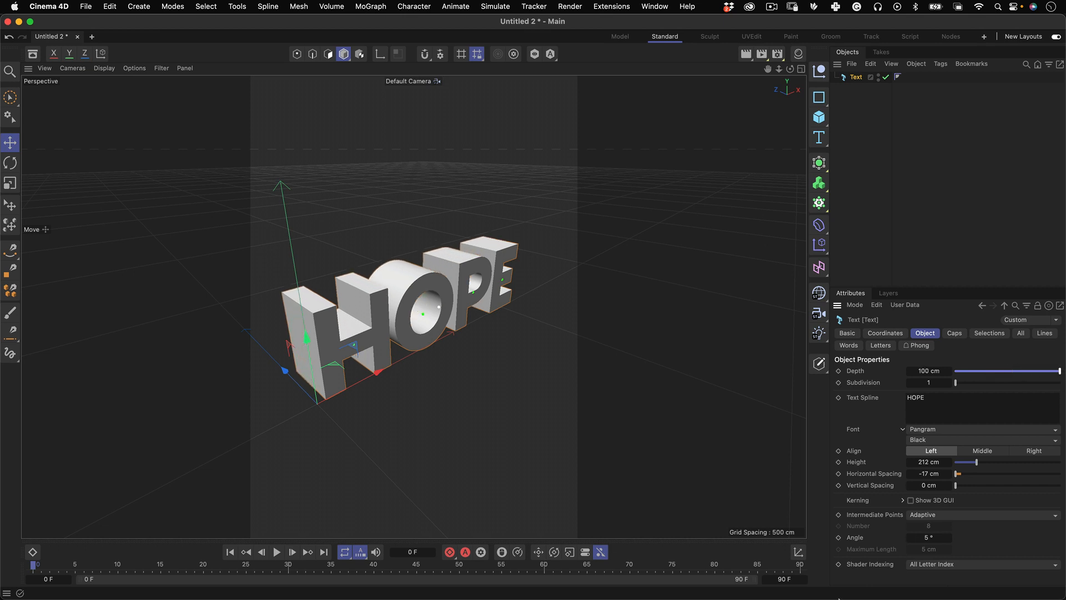
{"action": "left_click_drag", "start_coordinate": [414, 285], "coordinate": [407, 260], "text": "alt"}
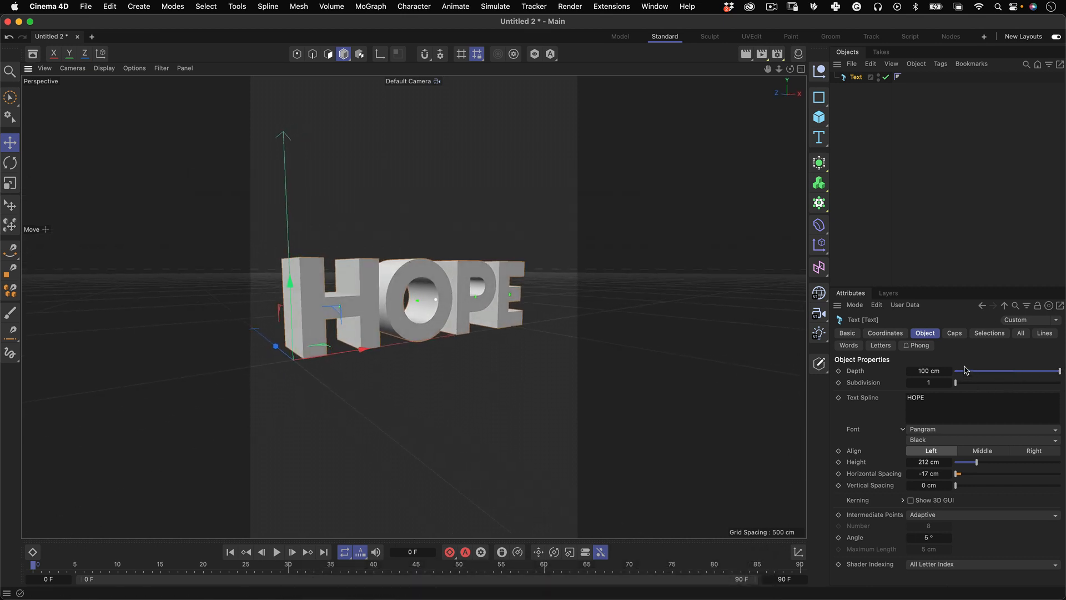
Step: Deepen the HOPE text's extrusion to 226 cm, keeping the text at its current position
{"action": "left_click_drag", "start_coordinate": [934, 371], "coordinate": [990, 371]}
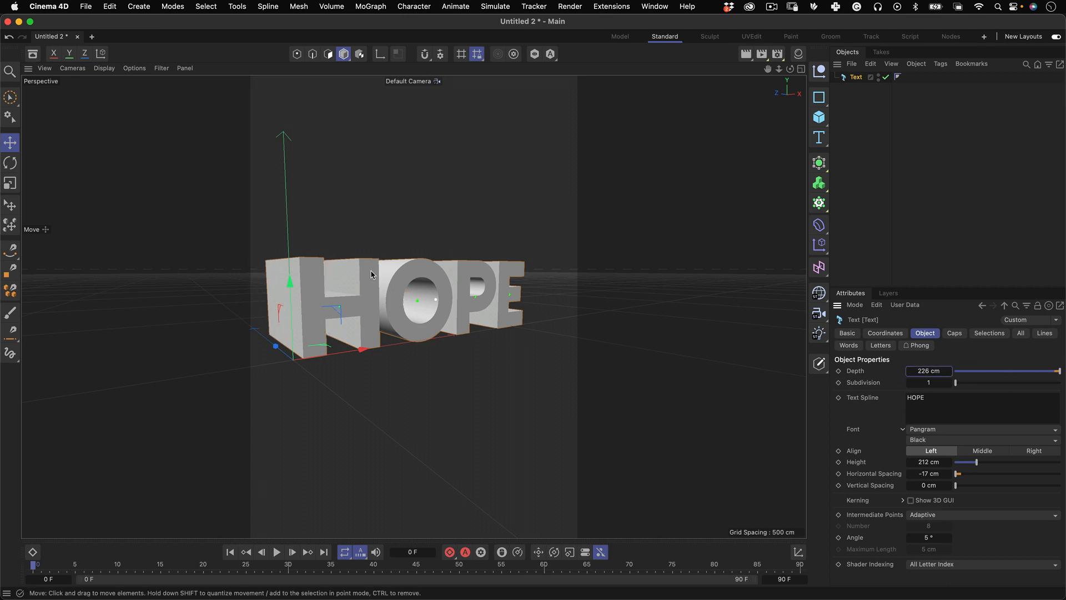
{"action": "left_click_drag", "start_coordinate": [371, 273], "coordinate": [413, 286], "text": "alt"}
{"action": "left_click_drag", "start_coordinate": [295, 287], "coordinate": [301, 207]}
{"action": "key", "text": "super+z"}
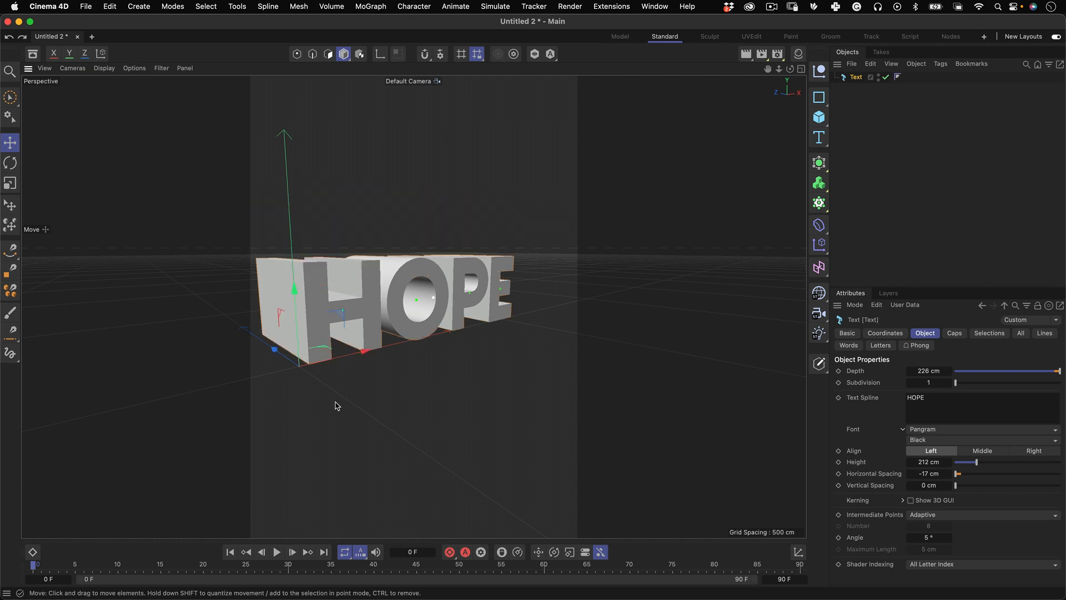
Step: Add a Cloner to the scene and nest the HOPE text inside it
{"action": "left_click", "coordinate": [860, 85]}
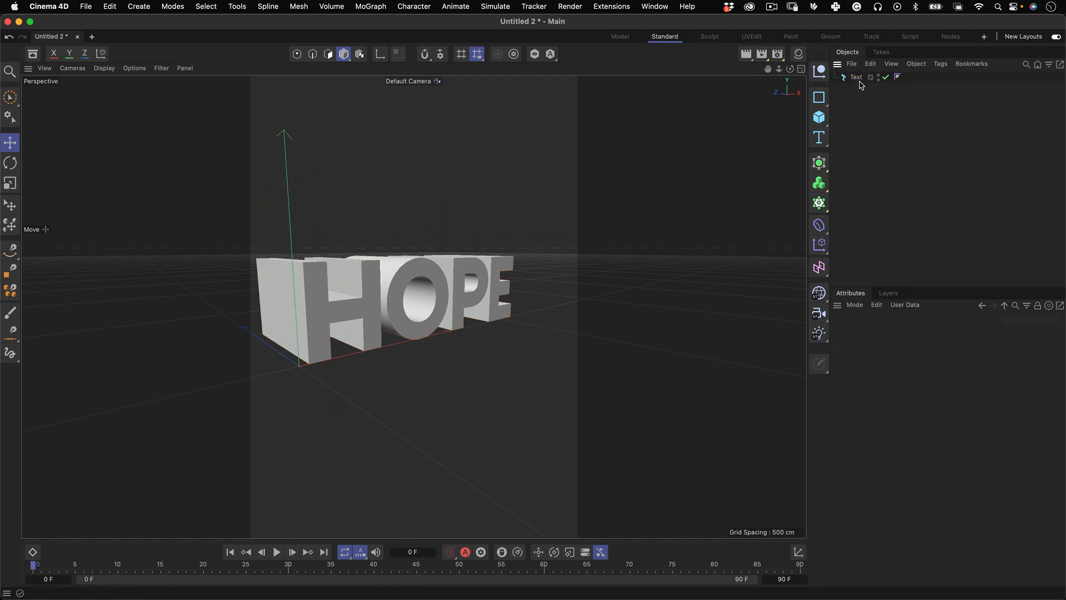
{"action": "left_click", "coordinate": [820, 204]}
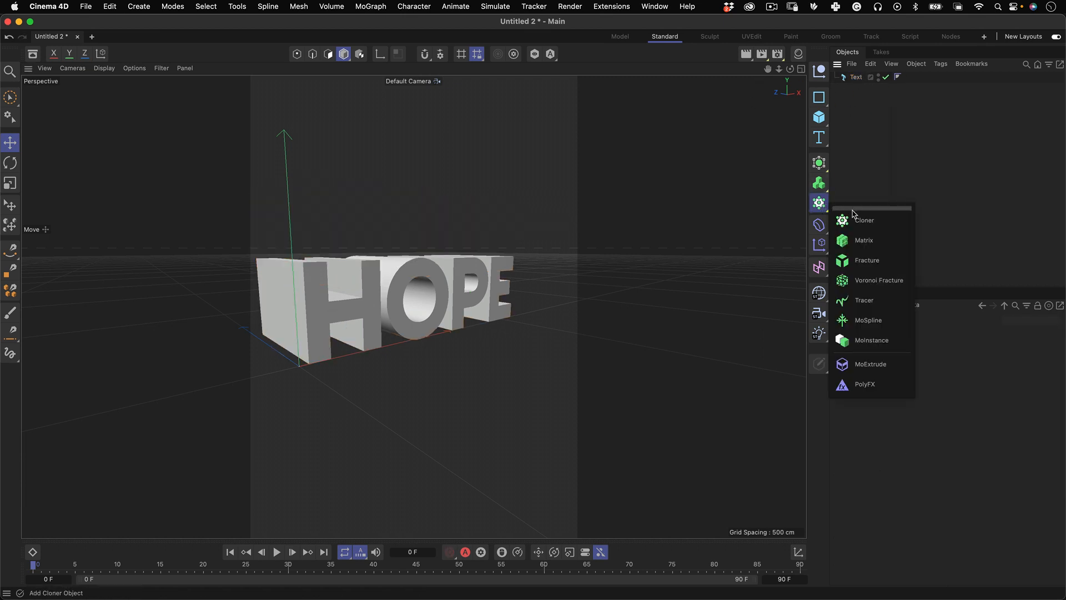
{"action": "left_click", "coordinate": [858, 220]}
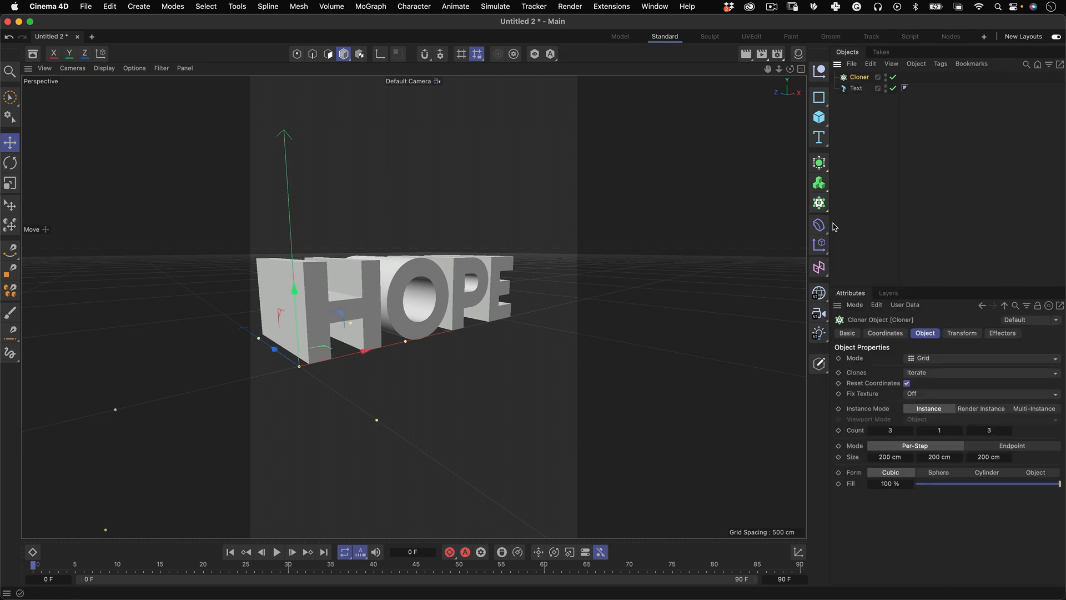
{"action": "left_click", "coordinate": [867, 124]}
{"action": "left_click_drag", "start_coordinate": [858, 91], "coordinate": [859, 78]}
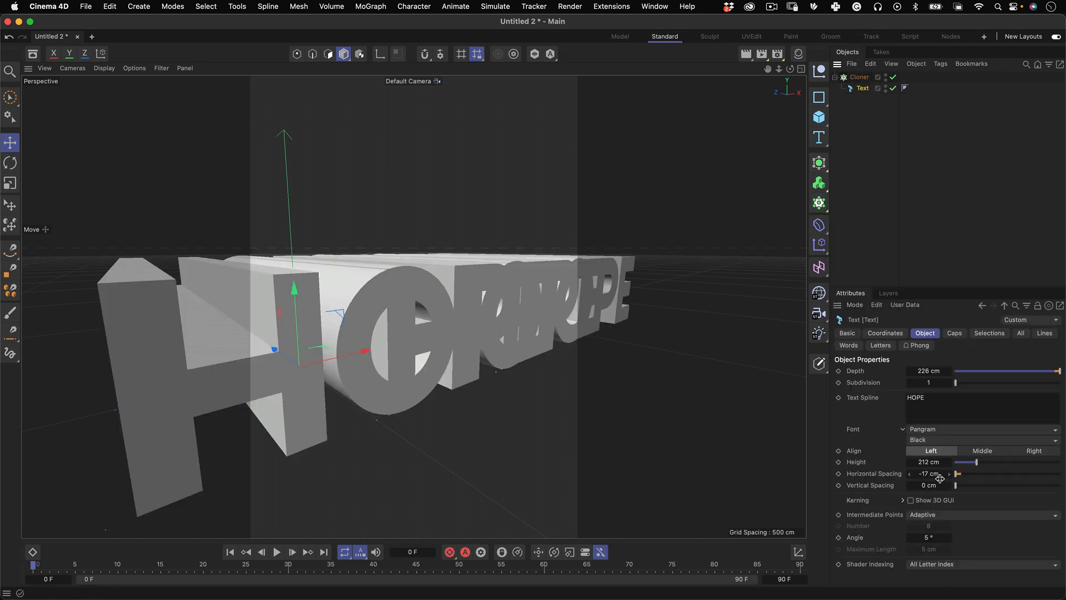
Step: Set the Cloner's grid count to 1 in all three directions
{"action": "left_click", "coordinate": [859, 77]}
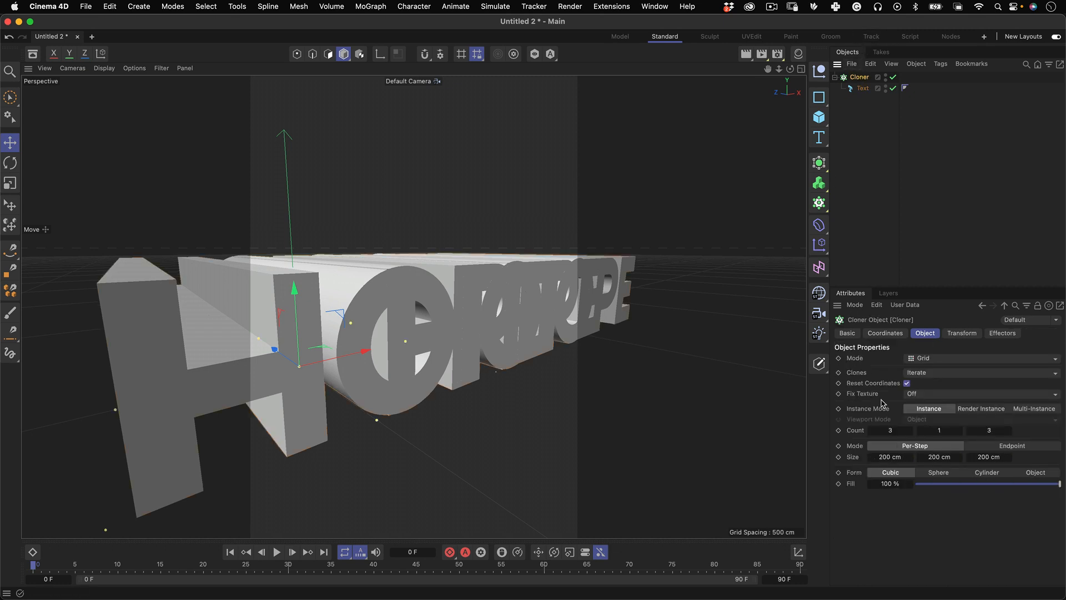
{"action": "left_click", "coordinate": [902, 431]}
{"action": "type", "text": "1"}
{"action": "key", "text": "Tab"}
{"action": "key", "text": "Tab"}
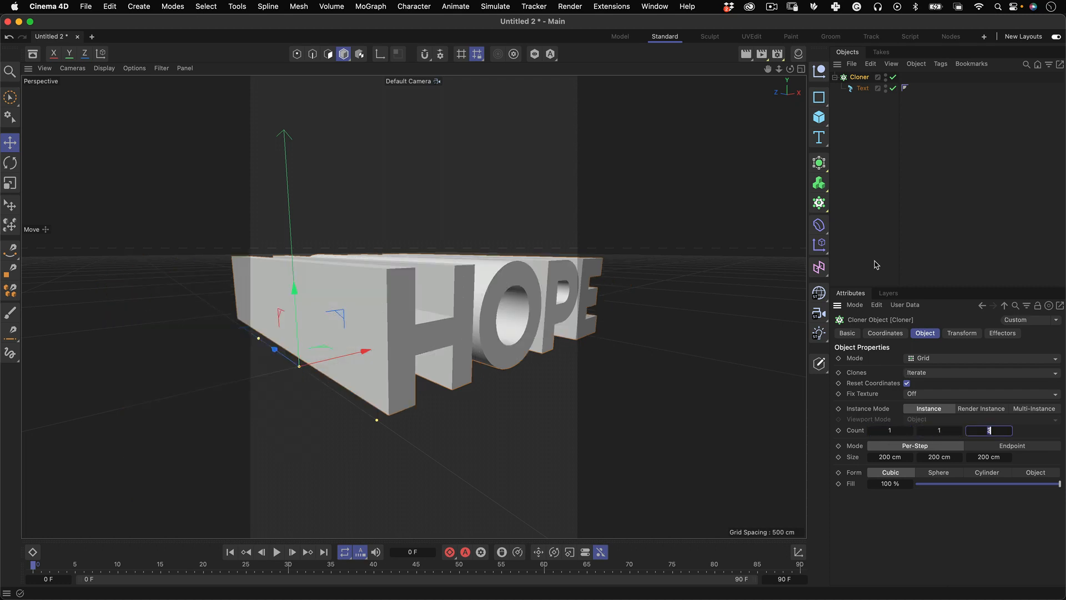
{"action": "type", "text": "1"}
{"action": "key", "text": "Tab"}
Step: Try a Cloner count of 33 vertically and 2 in depth, and reset all counts to 1
{"action": "left_click_drag", "start_coordinate": [943, 431], "coordinate": [958, 427]}
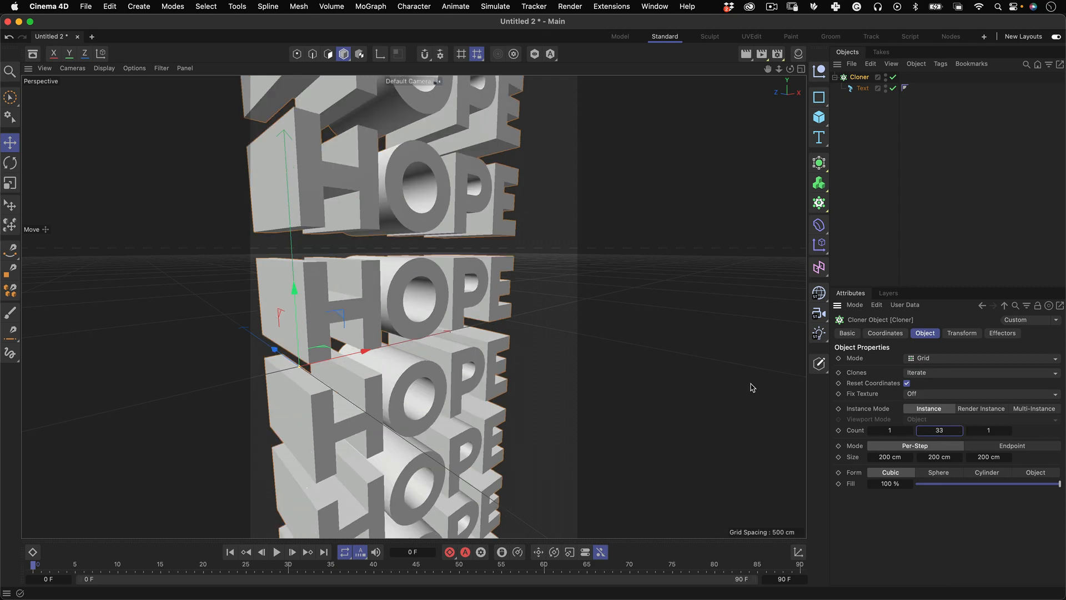
{"action": "left_click_drag", "start_coordinate": [994, 431], "coordinate": [1011, 427]}
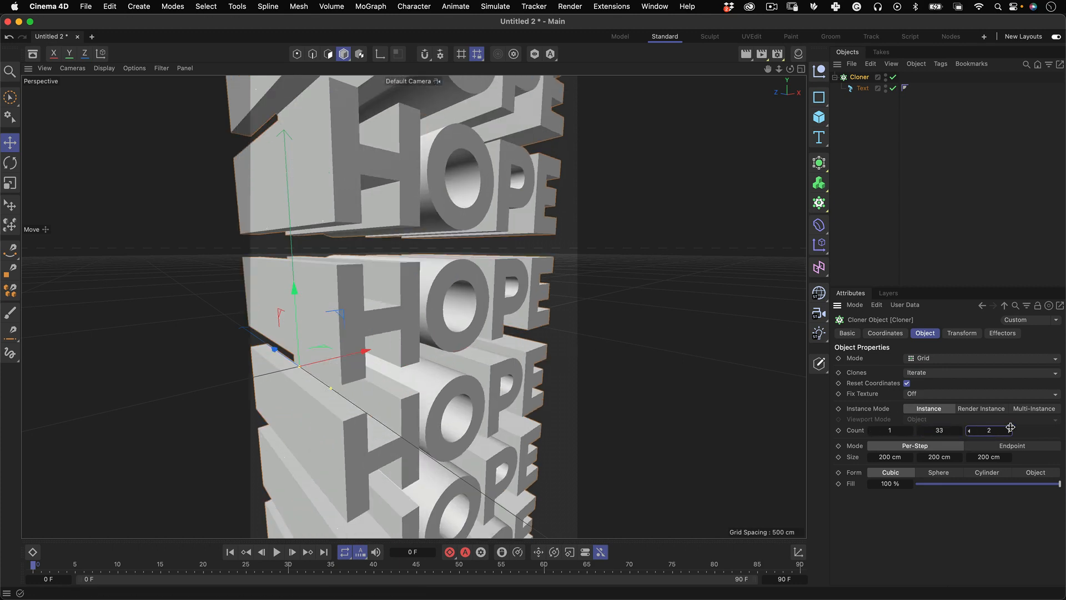
{"action": "left_click_drag", "start_coordinate": [889, 577], "coordinate": [900, 497]}
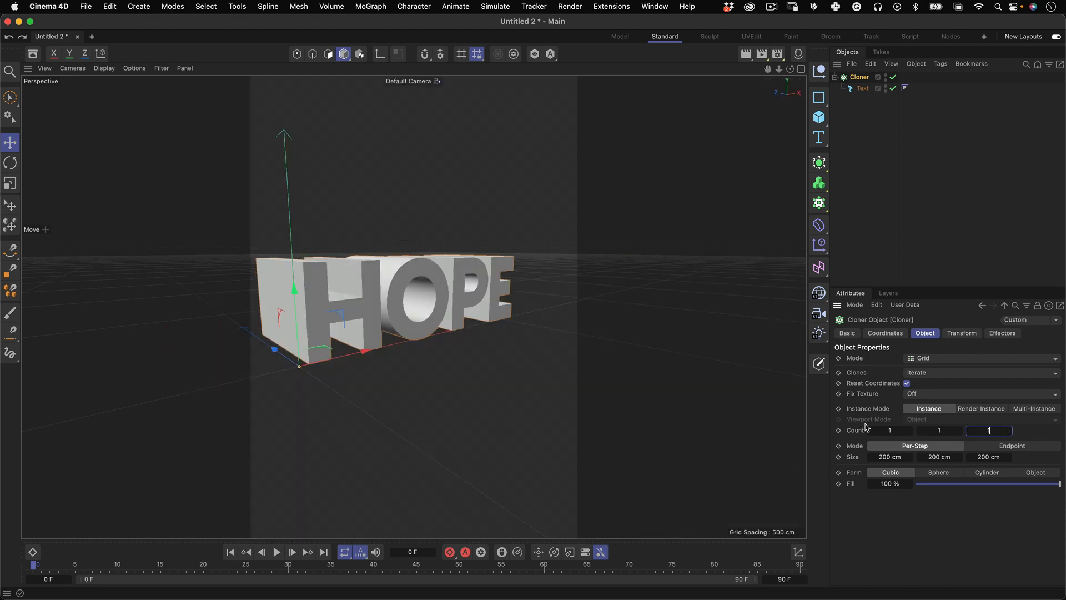
Step: Set the Cloner's grid count to 4 x 8 x 1 and its per-step size to 521 cm horizontally and 154 cm vertically
{"action": "left_click_drag", "start_coordinate": [888, 429], "coordinate": [948, 430]}
{"action": "mouse_move", "coordinate": [525, 373]}
{"action": "left_mouse_down", "text": "alt"}
{"action": "mouse_move", "coordinate": [432, 306]}
{"action": "mouse_move", "coordinate": [478, 305]}
{"action": "left_mouse_up", "text": "alt"}
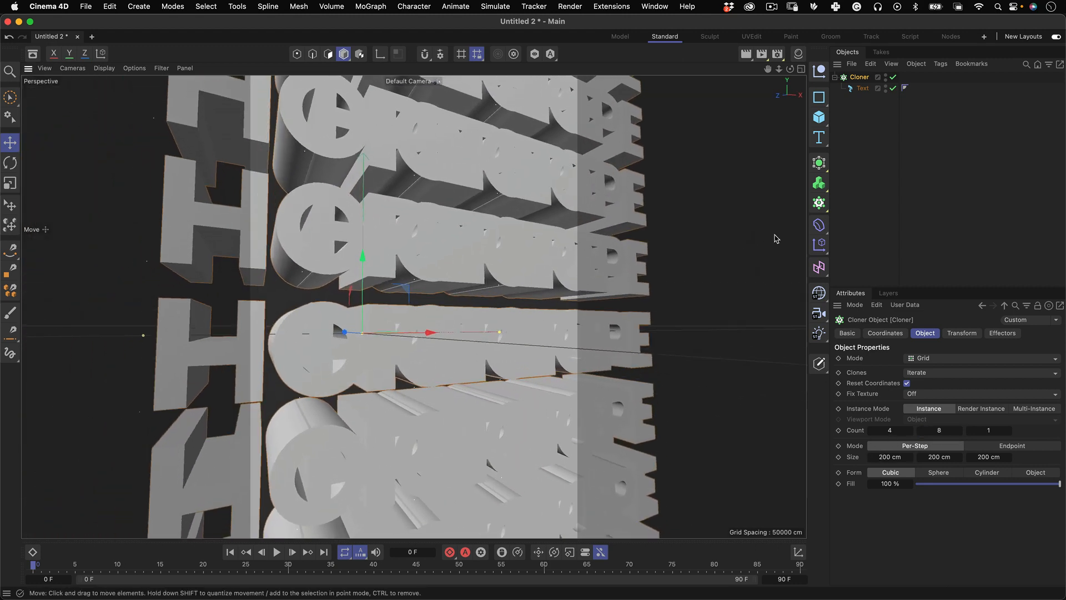
{"action": "mouse_move", "coordinate": [945, 456]}
{"action": "left_mouse_down"}
{"action": "mouse_move", "coordinate": [906, 460]}
{"action": "mouse_move", "coordinate": [1064, 425]}
{"action": "left_mouse_up"}
{"action": "mouse_move", "coordinate": [890, 457]}
{"action": "left_mouse_down"}
{"action": "mouse_move", "coordinate": [862, 467]}
{"action": "mouse_move", "coordinate": [892, 457]}
{"action": "left_mouse_up"}
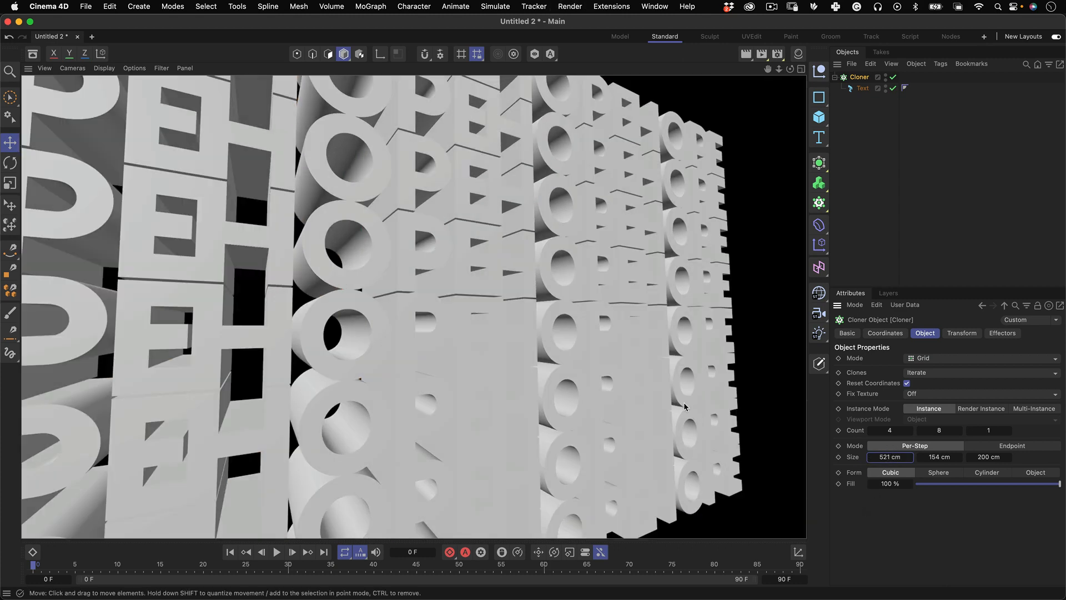
{"action": "left_click", "coordinate": [632, 294]}
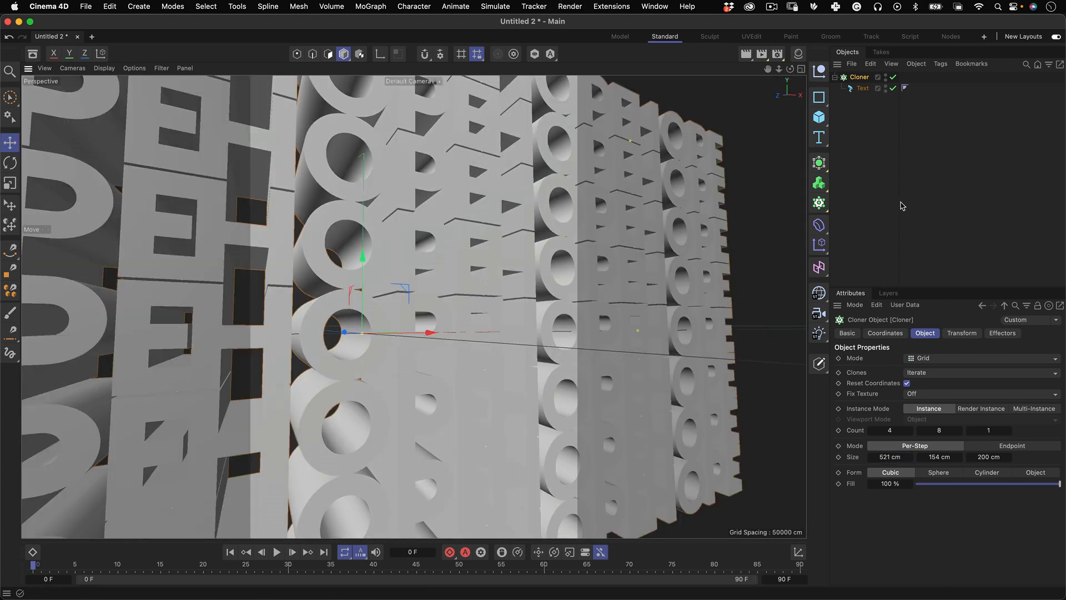
Step: Loosen the Cloner's per-step size to 535 cm horizontally and 159 cm vertically
{"action": "left_click_drag", "start_coordinate": [504, 325], "coordinate": [419, 281], "text": "alt"}
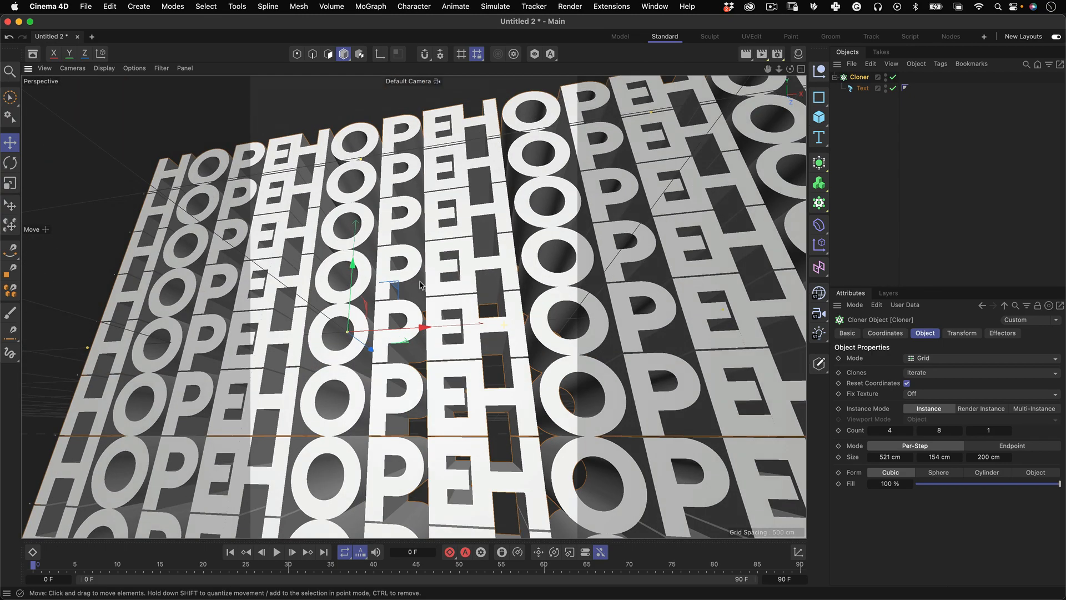
{"action": "left_click_drag", "start_coordinate": [939, 460], "coordinate": [894, 457]}
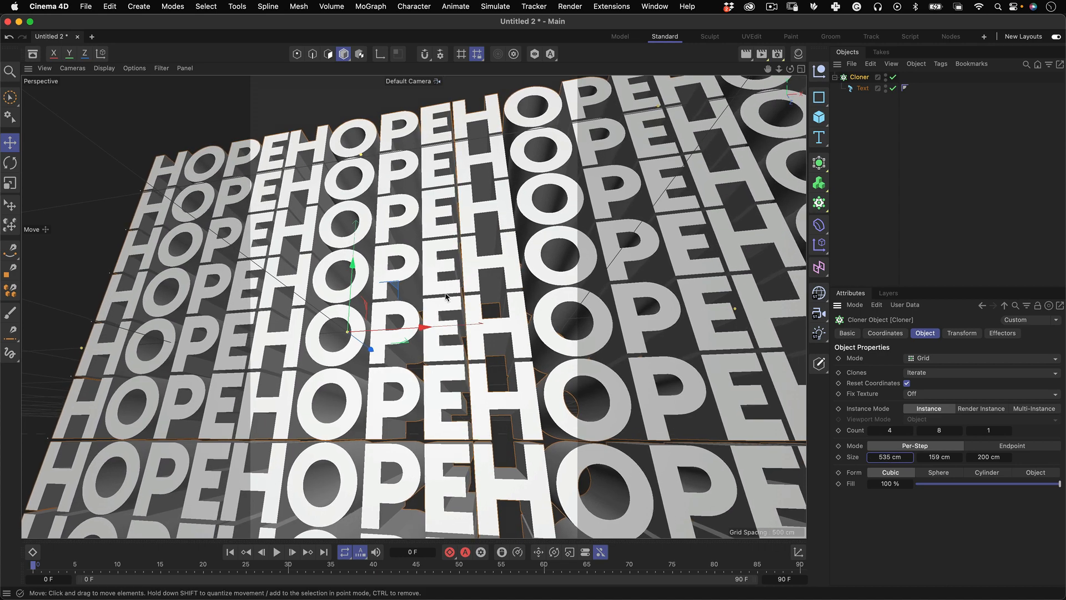
{"action": "mouse_move", "coordinate": [428, 267]}
{"action": "left_mouse_down", "text": "alt"}
{"action": "mouse_move", "coordinate": [503, 311]}
{"action": "mouse_move", "coordinate": [484, 324]}
{"action": "mouse_move", "coordinate": [495, 371]}
{"action": "mouse_move", "coordinate": [475, 244]}
{"action": "left_mouse_up", "text": "alt"}
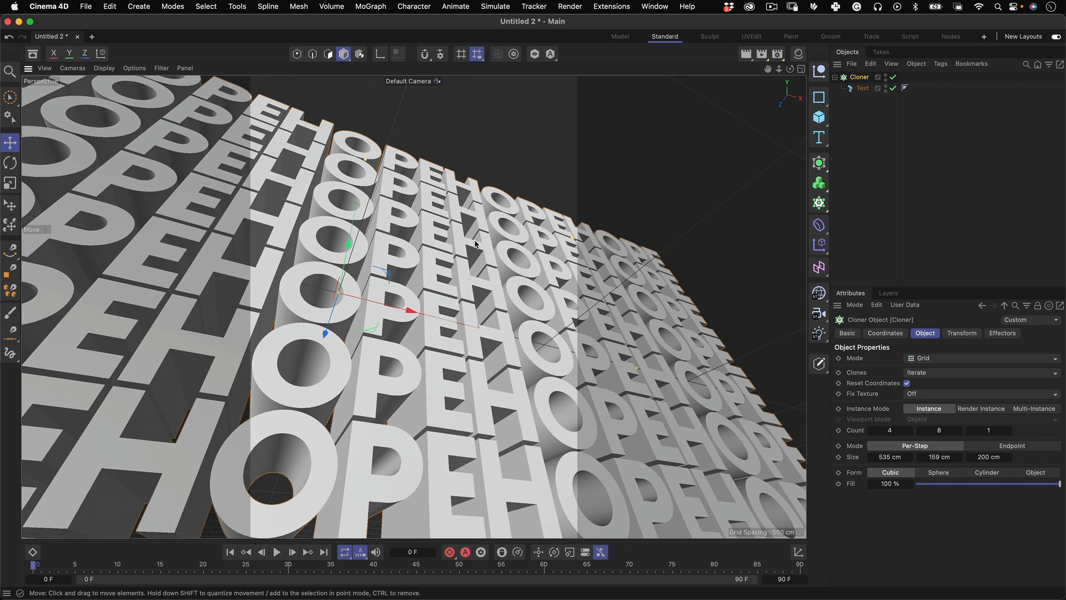
{"action": "left_click_drag", "start_coordinate": [350, 327], "coordinate": [376, 355], "text": "alt"}
{"action": "left_click_drag", "start_coordinate": [378, 390], "coordinate": [380, 393], "text": "alt"}
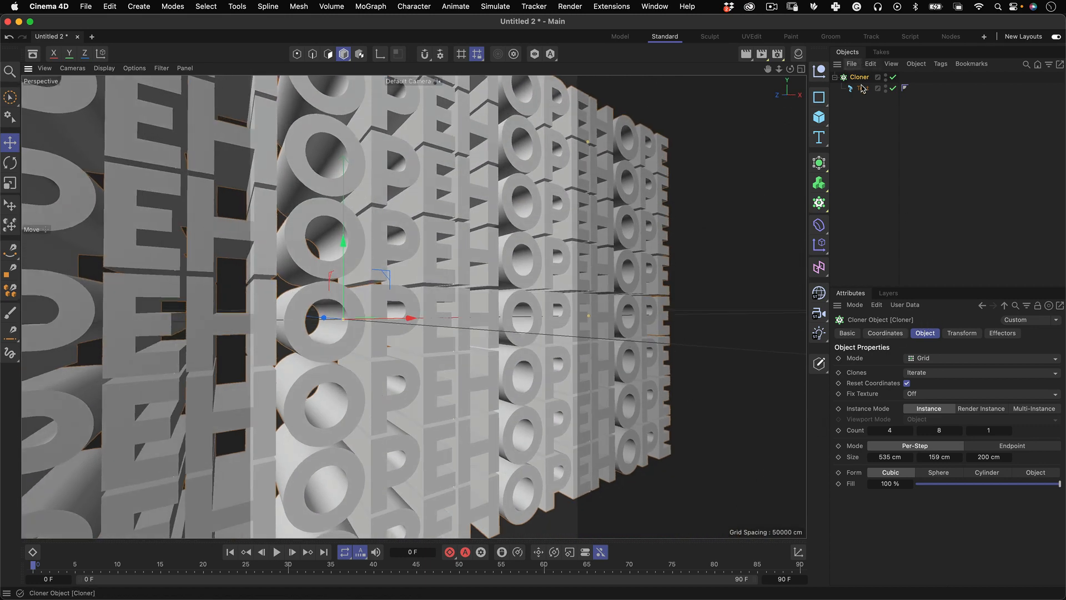
Step: Give the HOPE text's caps a round bevel of 2.76 cm
{"action": "left_click", "coordinate": [863, 88]}
{"action": "left_click", "coordinate": [954, 333]}
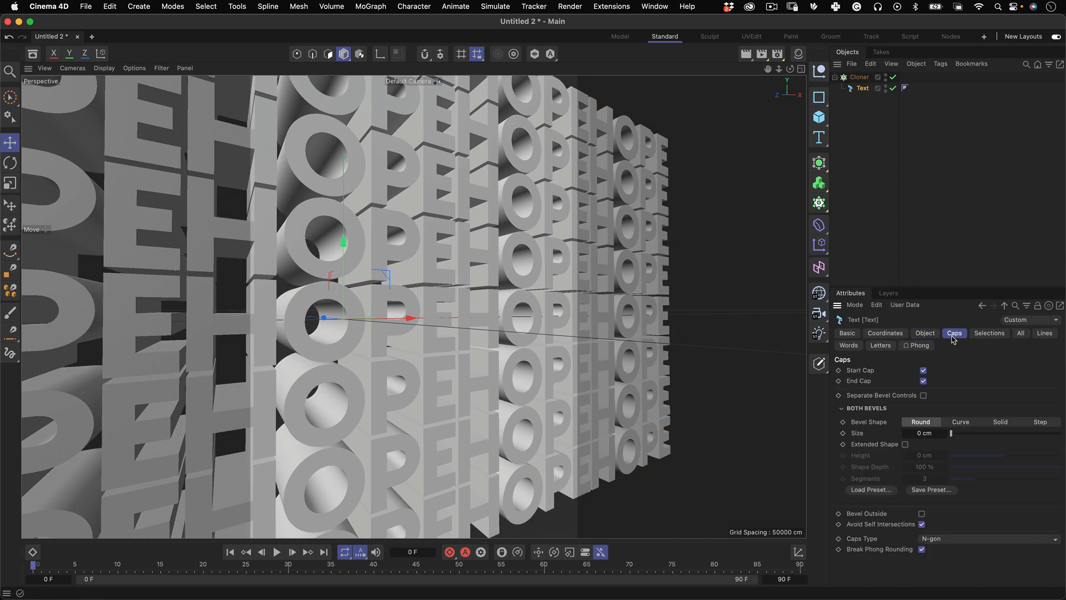
{"action": "right_click_drag", "start_coordinate": [460, 219], "coordinate": [471, 258], "text": "alt"}
{"action": "left_click_drag", "start_coordinate": [472, 259], "coordinate": [485, 249], "text": "alt"}
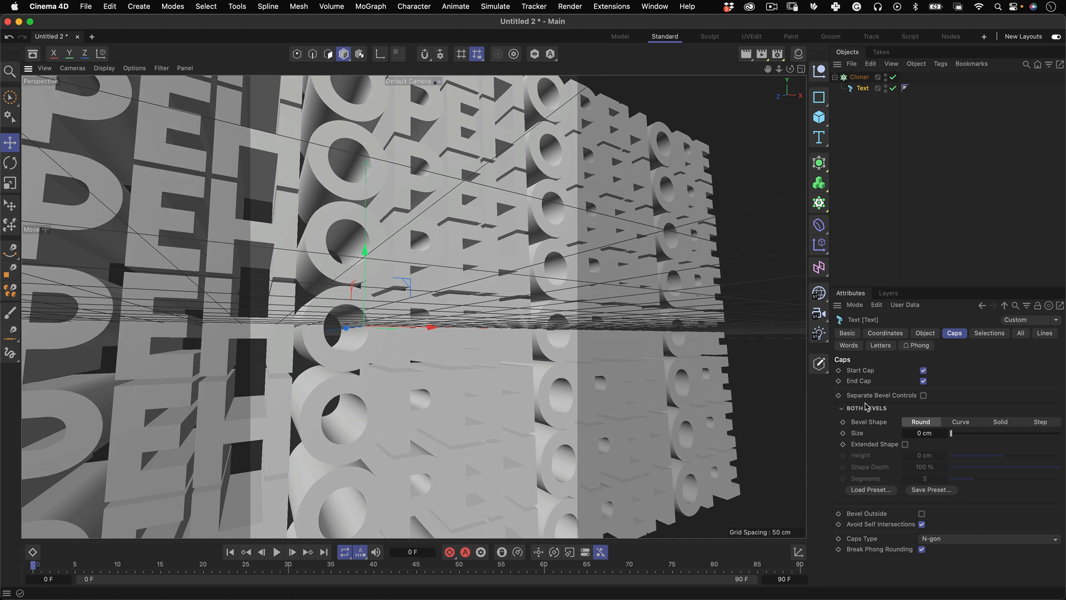
{"action": "left_click_drag", "start_coordinate": [955, 436], "coordinate": [954, 437]}
Step: Try a cap bevel size of 1 cm on the text, and set it to 2 cm
{"action": "left_click", "coordinate": [940, 435]}
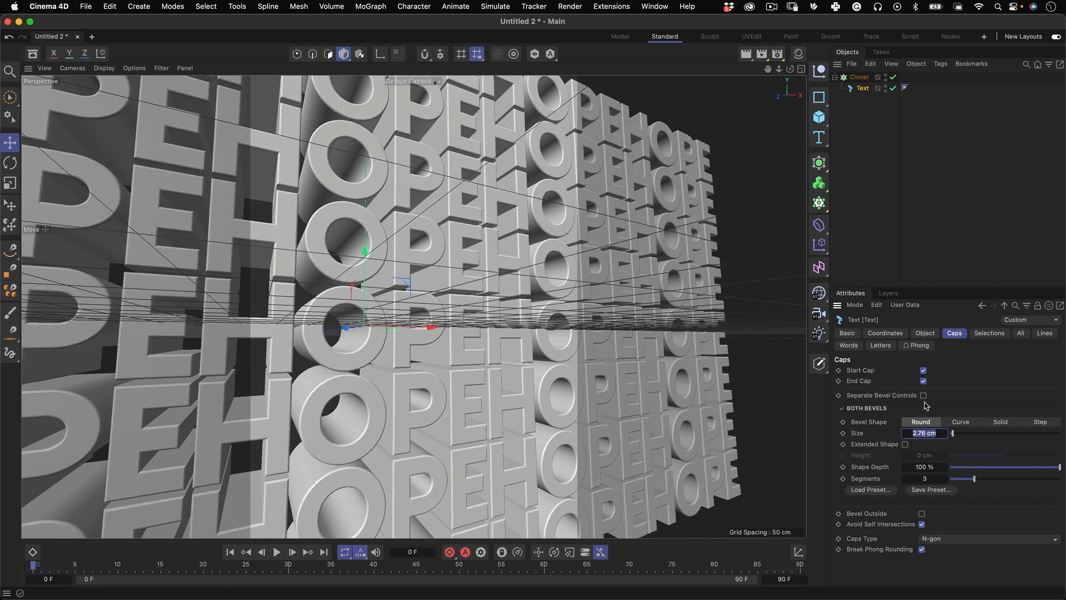
{"action": "type", "text": "1"}
{"action": "key", "text": "Return"}
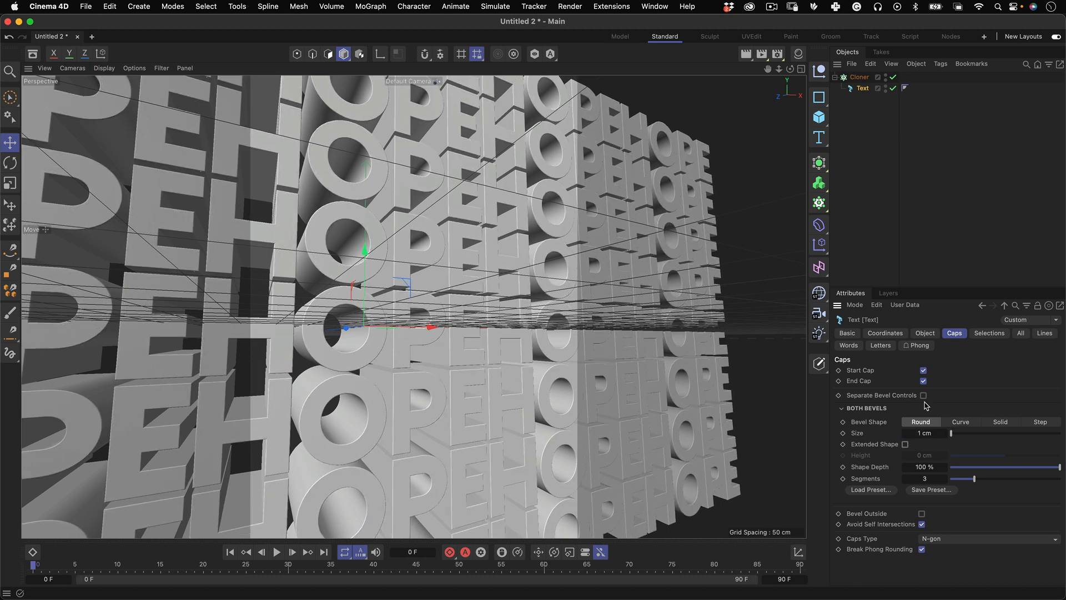
{"action": "left_click", "coordinate": [937, 435]}
{"action": "type", "text": "2"}
{"action": "key", "text": "Return"}
{"action": "left_click", "coordinate": [899, 185]}
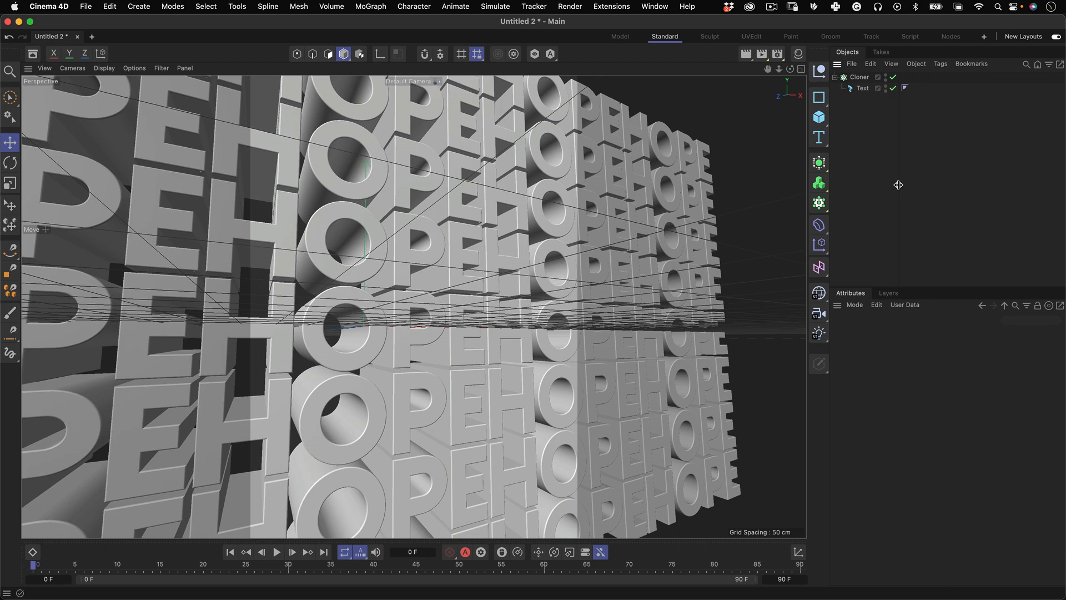
Step: Add a camera at an angled view of the repeated HOPE text and make it the active view
{"action": "mouse_move", "coordinate": [395, 244]}
{"action": "left_mouse_down", "text": "alt"}
{"action": "mouse_move", "coordinate": [297, 236]}
{"action": "mouse_move", "coordinate": [343, 225]}
{"action": "mouse_move", "coordinate": [381, 277]}
{"action": "mouse_move", "coordinate": [471, 268]}
{"action": "mouse_move", "coordinate": [469, 251]}
{"action": "mouse_move", "coordinate": [499, 248]}
{"action": "mouse_move", "coordinate": [510, 260]}
{"action": "left_mouse_up", "text": "alt"}
{"action": "left_click_drag", "start_coordinate": [779, 69], "coordinate": [772, 92]}
{"action": "left_click_drag", "start_coordinate": [349, 297], "coordinate": [381, 260], "text": "alt"}
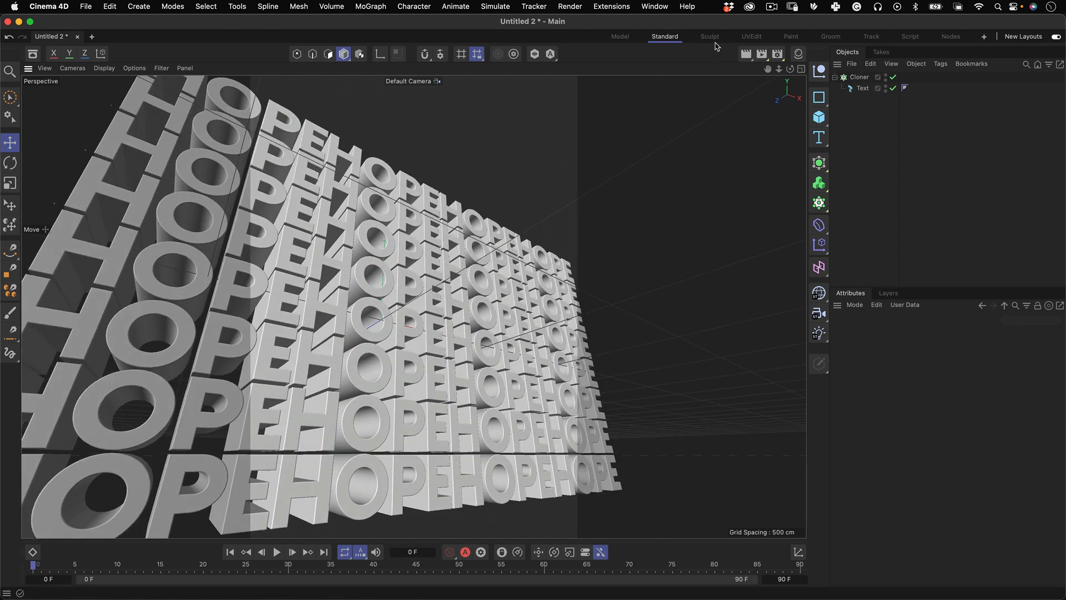
{"action": "left_click_drag", "start_coordinate": [819, 313], "coordinate": [872, 329]}
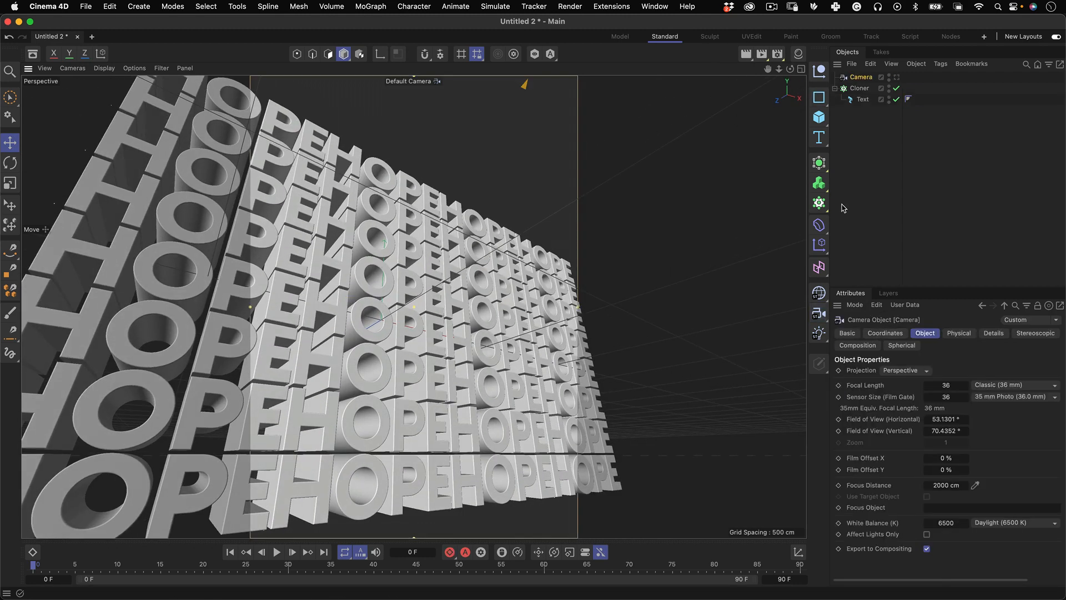
{"action": "left_click", "coordinate": [897, 78]}
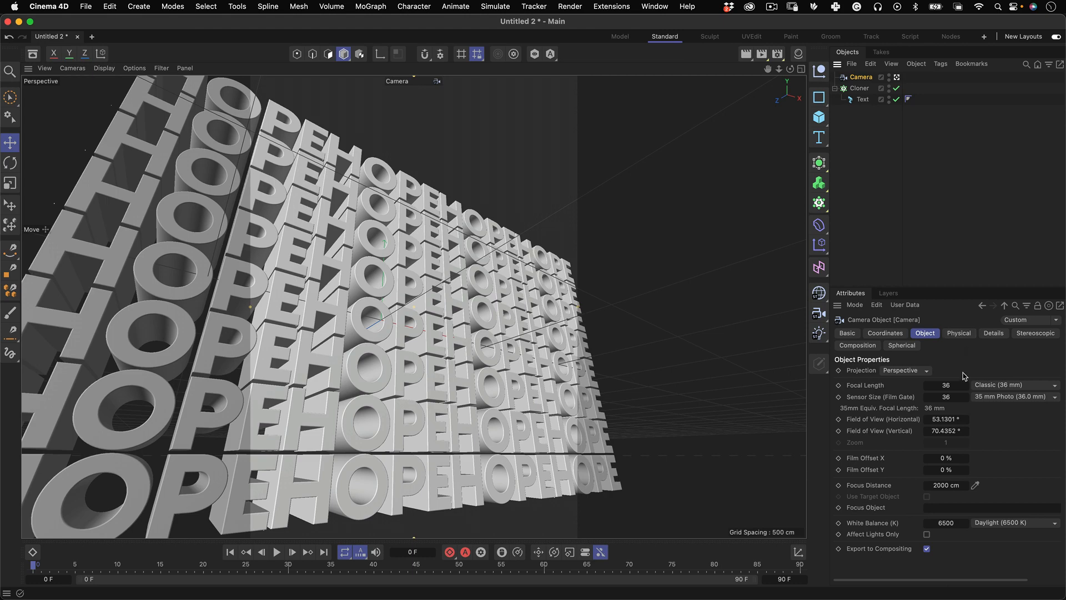
Step: Set the camera's focal length to Normal Lens (50 mm) and reframe the wall of HOPE text
{"action": "left_click", "coordinate": [1000, 385]}
{"action": "left_click", "coordinate": [1016, 444]}
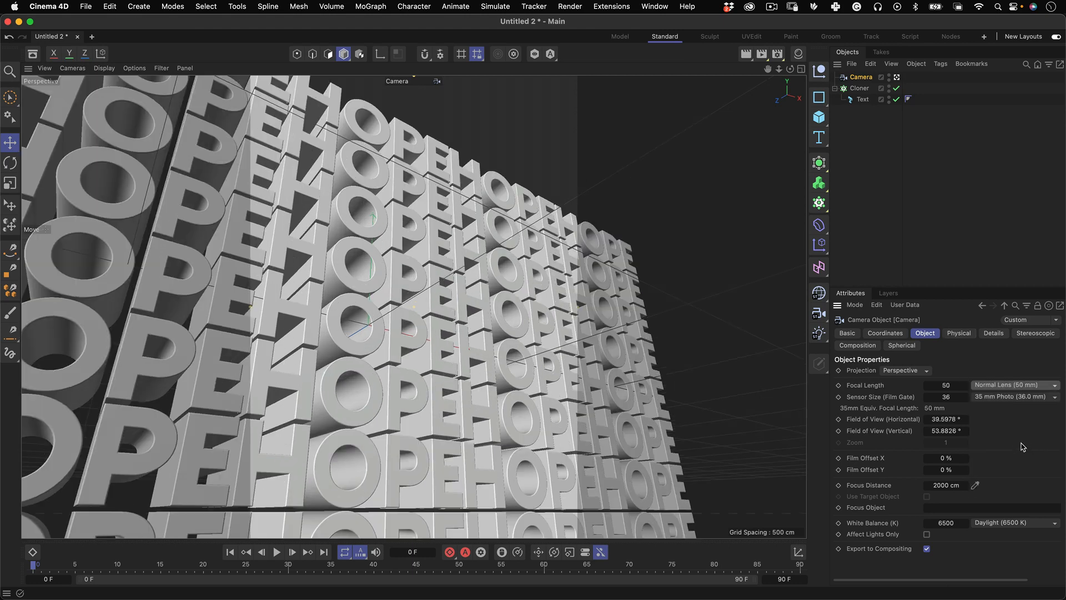
{"action": "scroll", "coordinate": [354, 366], "scroll_direction": "up", "scroll_amount": 5}
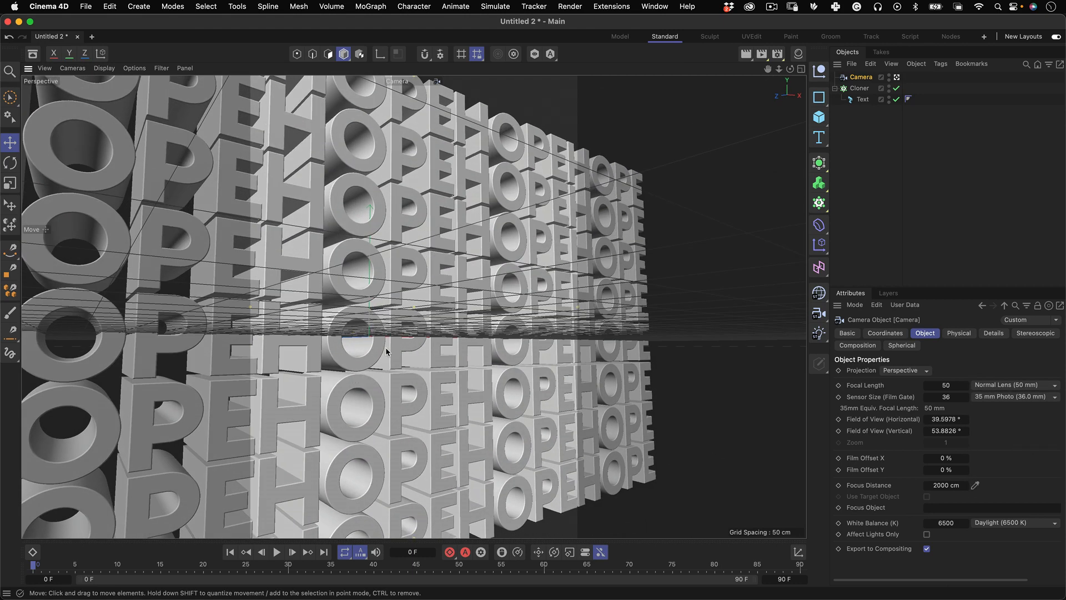
Step: Hide the viewport's grid lines and reframe the camera on the wall of HOPE text at a steeper angle
{"action": "left_click", "coordinate": [105, 68]}
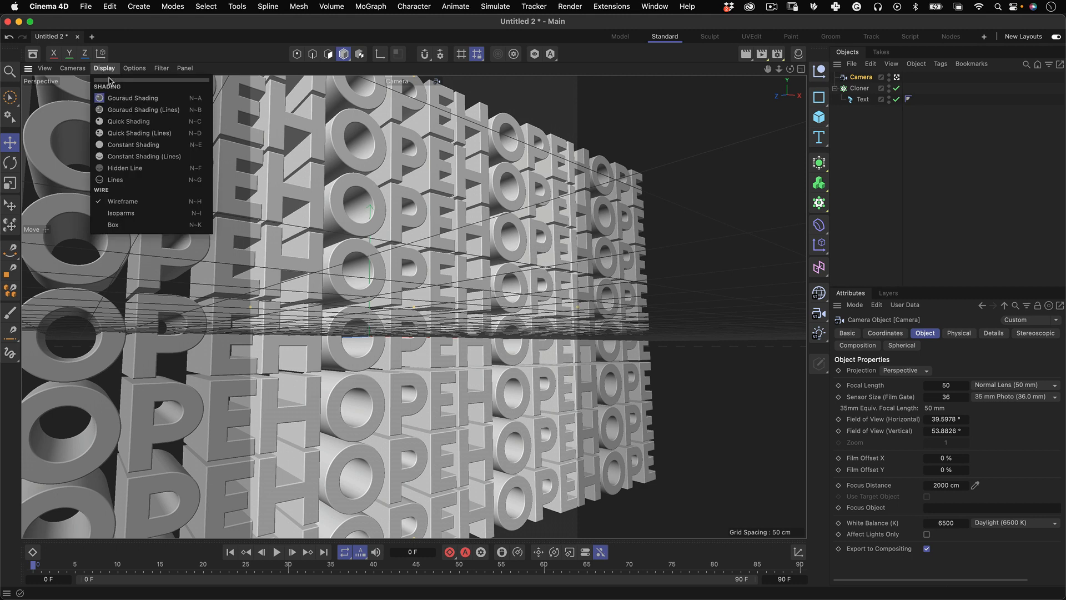
{"action": "left_click", "coordinate": [120, 202]}
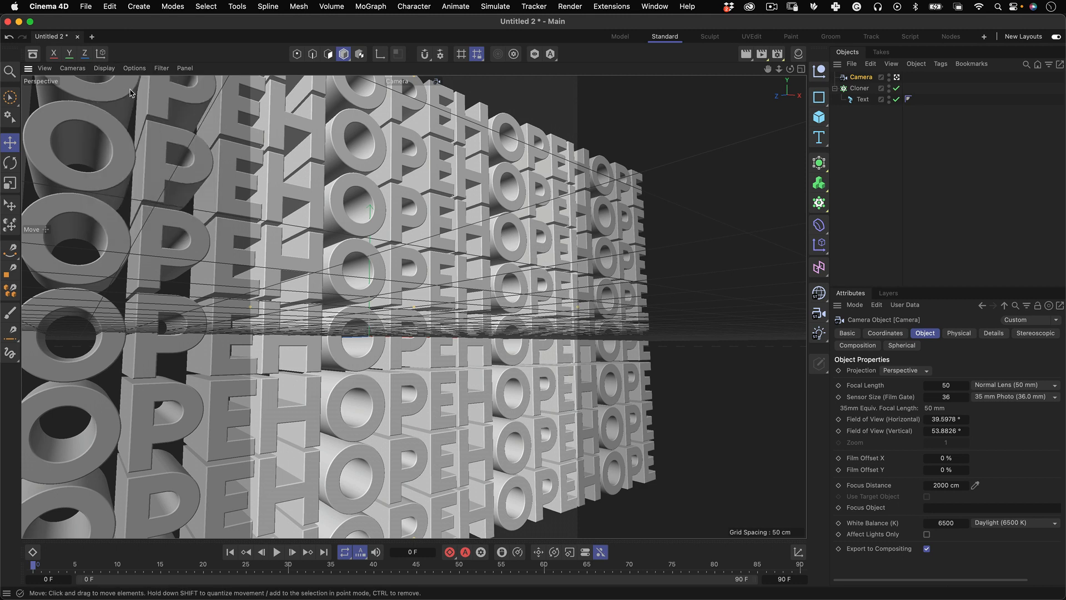
{"action": "left_click", "coordinate": [104, 68]}
{"action": "left_click", "coordinate": [44, 68]}
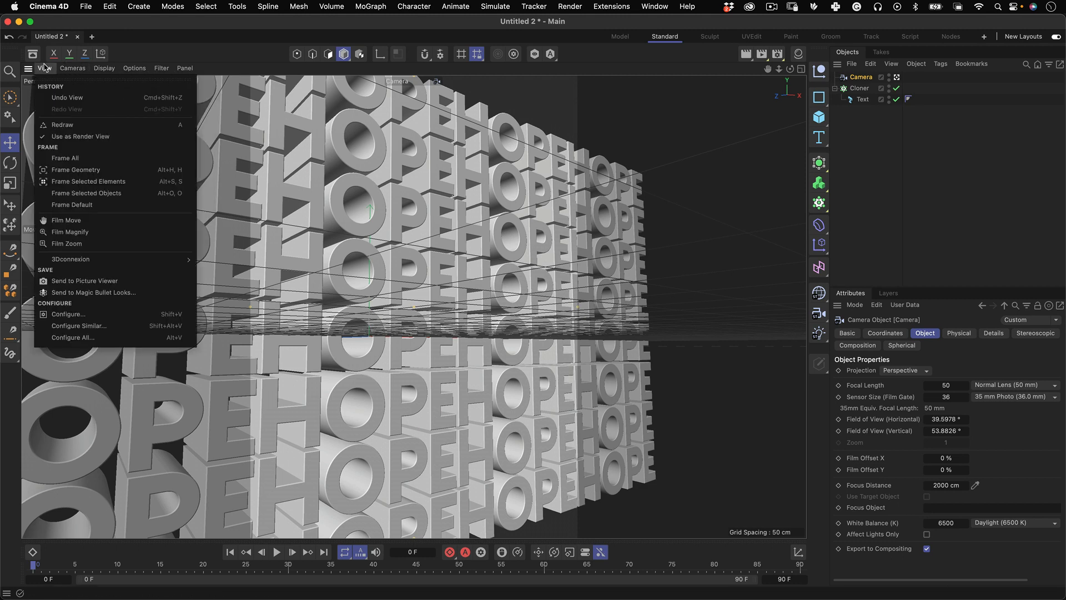
{"action": "mouse_move", "coordinate": [138, 69]}
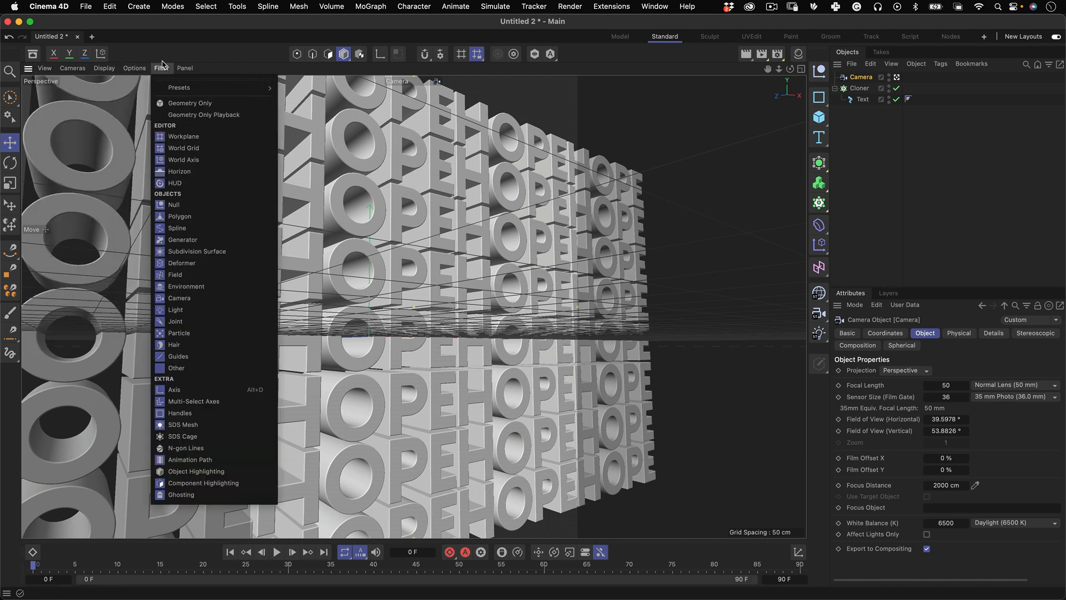
{"action": "left_click", "coordinate": [175, 158]}
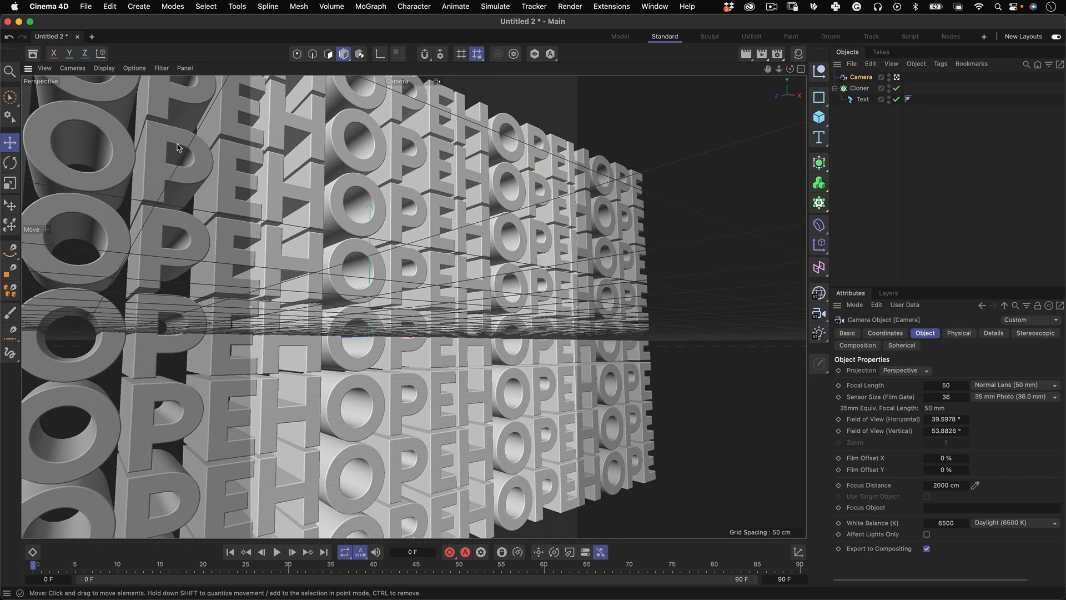
{"action": "left_click", "coordinate": [162, 68]}
{"action": "left_click", "coordinate": [160, 140]}
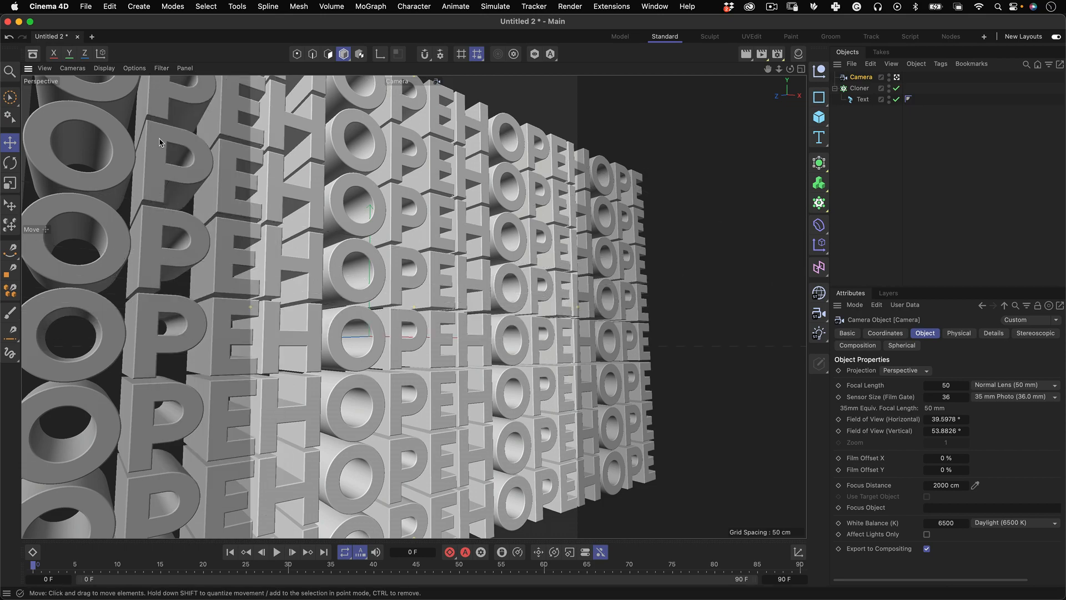
{"action": "left_click_drag", "start_coordinate": [476, 248], "coordinate": [466, 225], "text": "alt"}
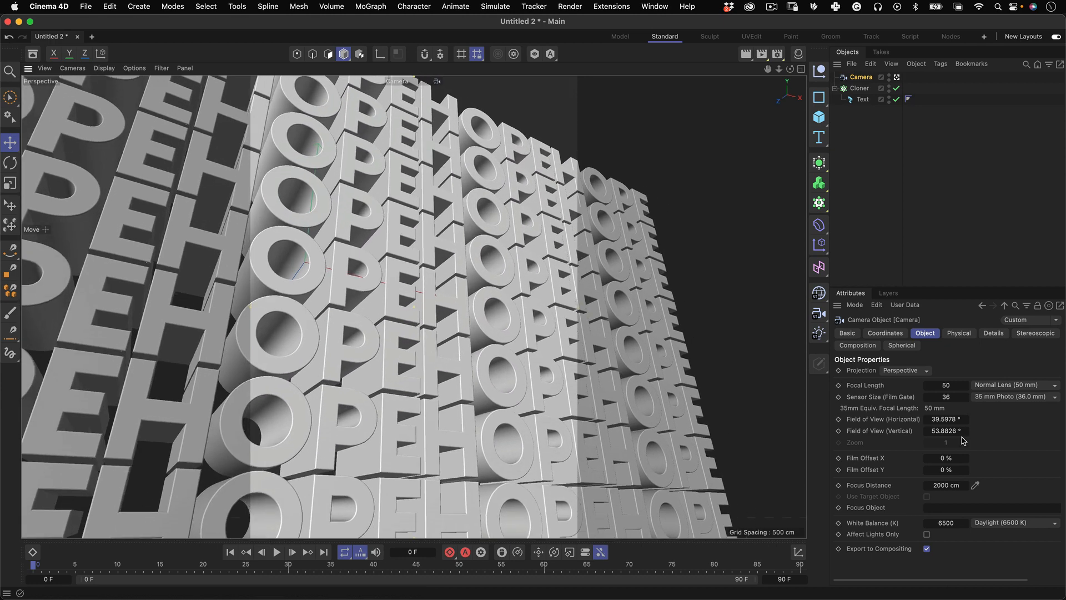
Step: Set the camera's focal length to Portrait (80 mm) and move it back to reframe the wall of HOPE text
{"action": "left_click", "coordinate": [1010, 389]}
{"action": "left_click", "coordinate": [1005, 458]}
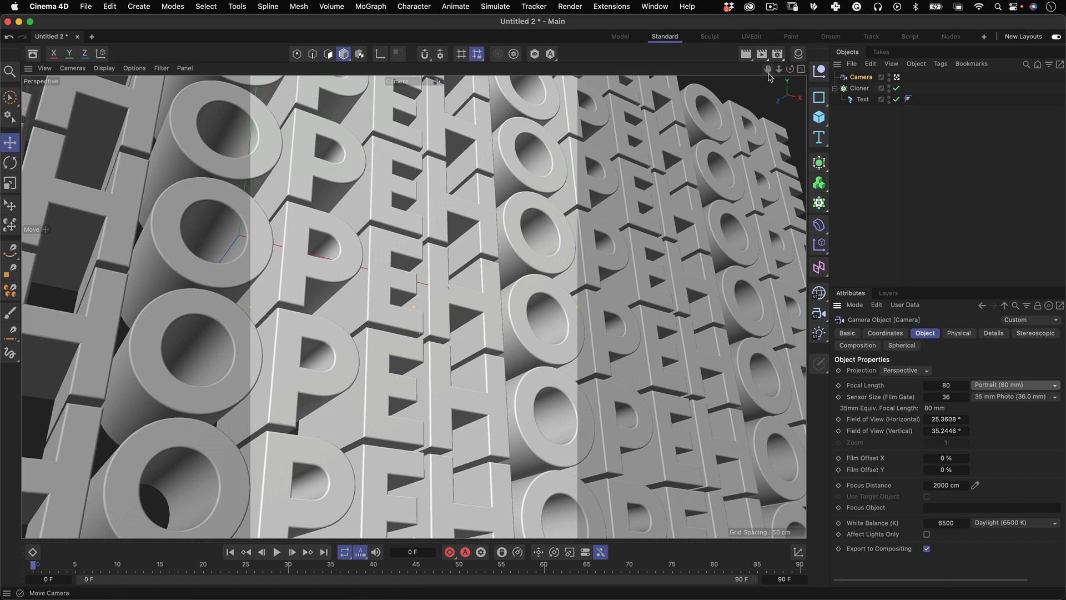
{"action": "left_click_drag", "start_coordinate": [779, 70], "coordinate": [751, 139]}
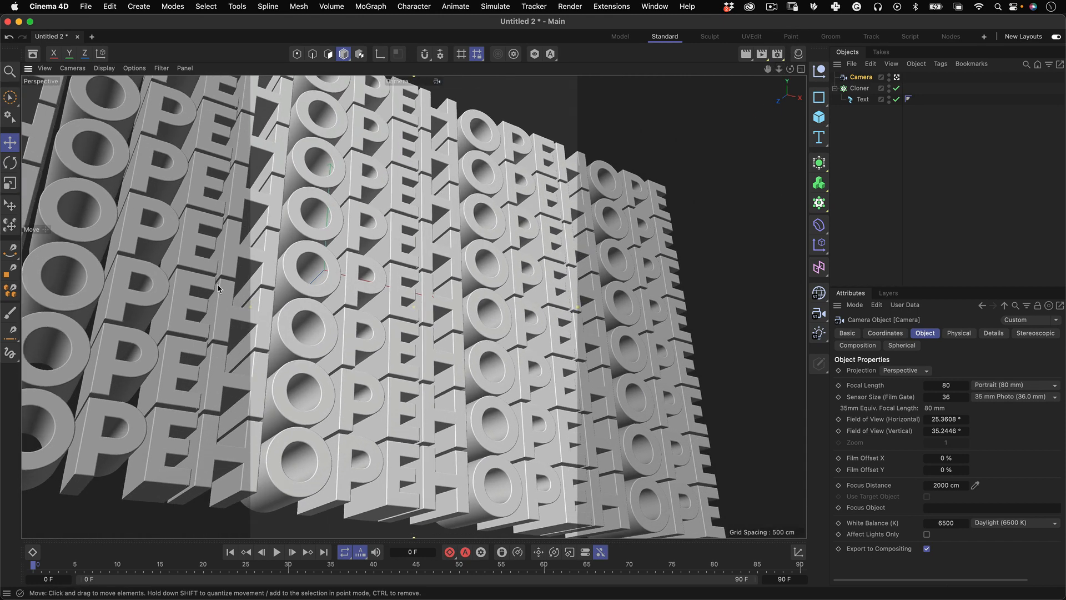
{"action": "left_click_drag", "start_coordinate": [293, 287], "coordinate": [569, 244], "text": "alt"}
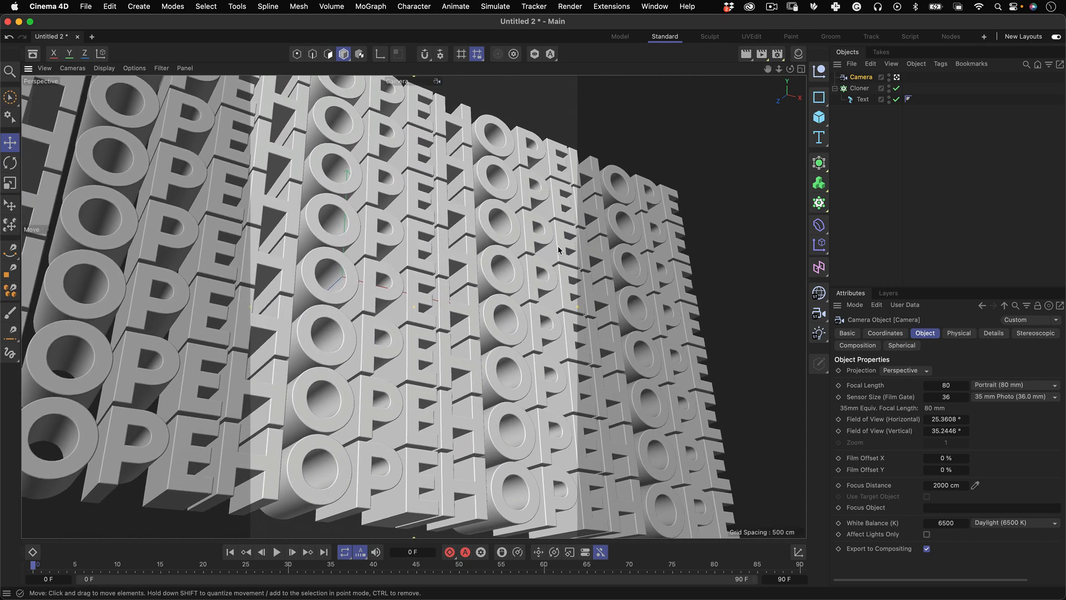
Step: Raise the Cloner's vertical count to 13 rows and preview the reframed wall with a viewport render
{"action": "left_click", "coordinate": [859, 88]}
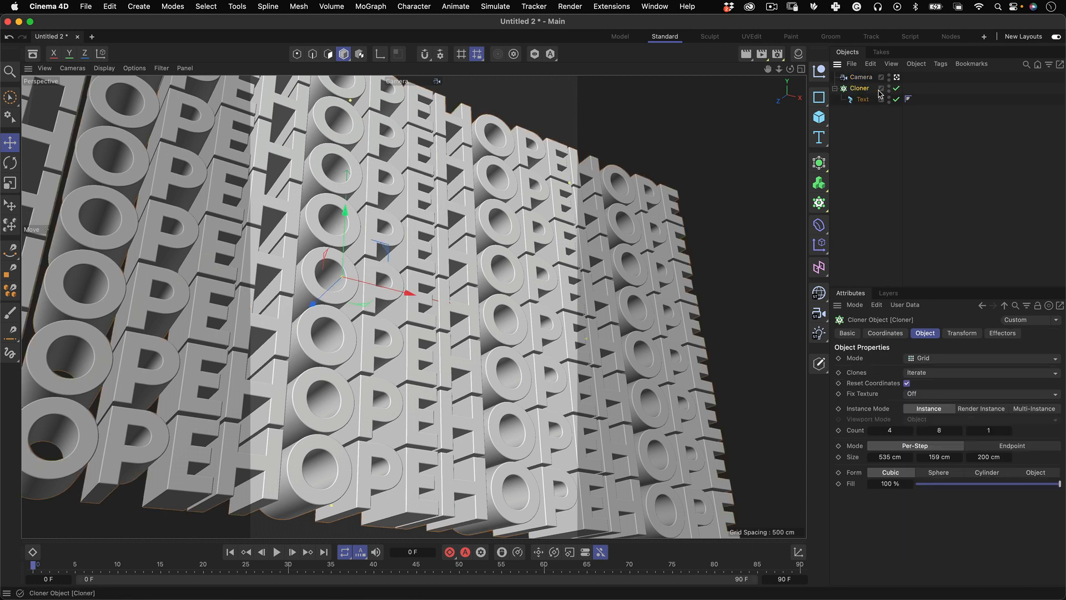
{"action": "left_click_drag", "start_coordinate": [940, 432], "coordinate": [948, 433]}
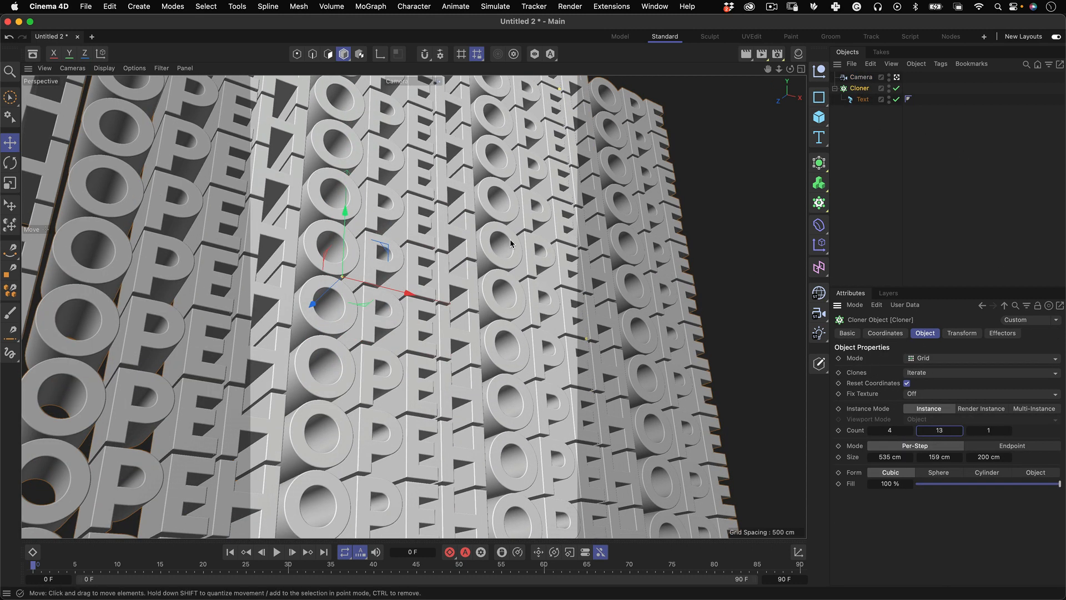
{"action": "right_click_drag", "start_coordinate": [466, 246], "coordinate": [447, 254], "text": "alt"}
{"action": "middle_click_drag", "start_coordinate": [455, 258], "coordinate": [467, 232], "text": "alt"}
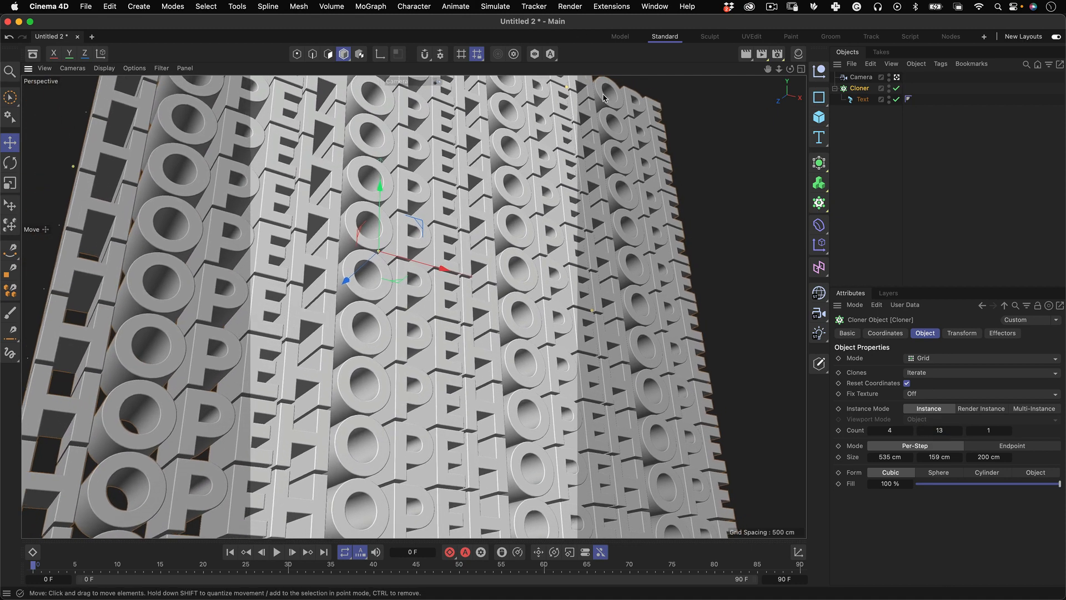
{"action": "key", "text": "super+r"}
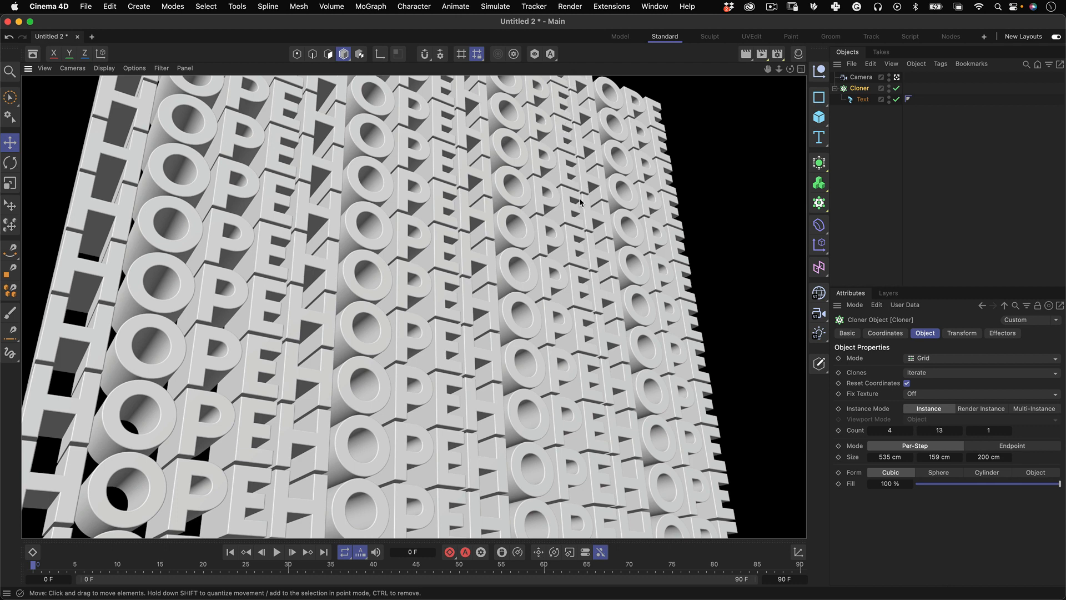
{"action": "left_click", "coordinate": [601, 138]}
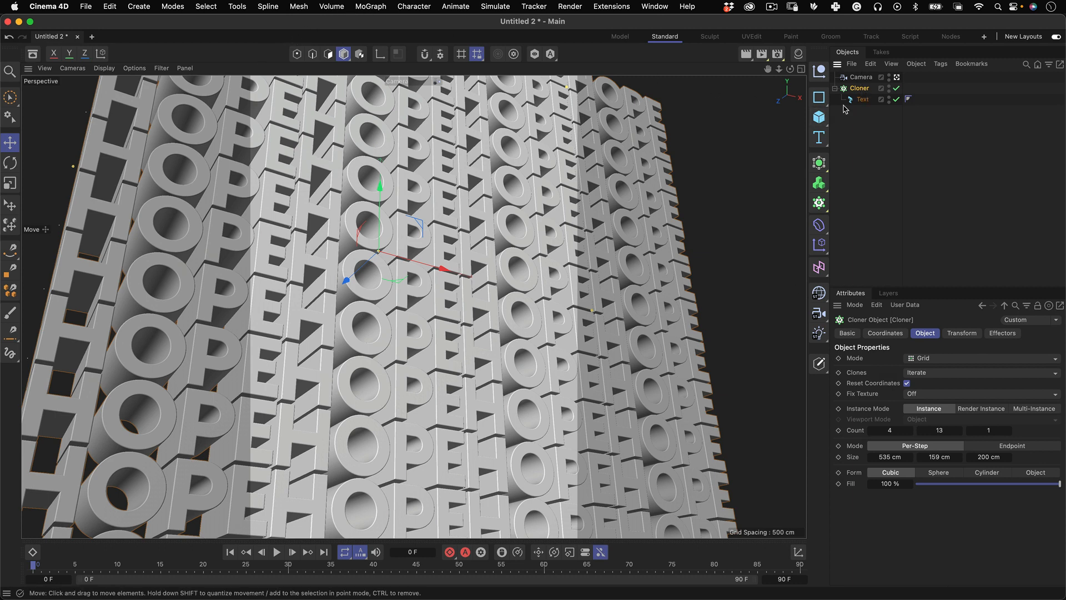
Step: Try a Random effector on the Cloner with its Y and Z position variation set to 0 cm
{"action": "left_click", "coordinate": [380, 6]}
{"action": "mouse_move", "coordinate": [400, 34]}
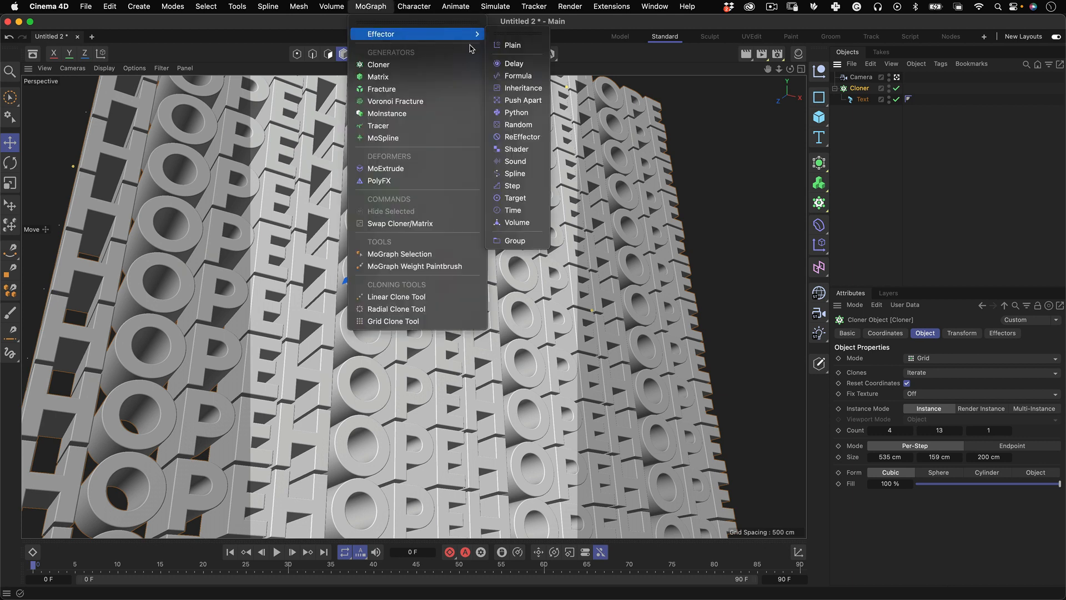
{"action": "left_click", "coordinate": [525, 128]}
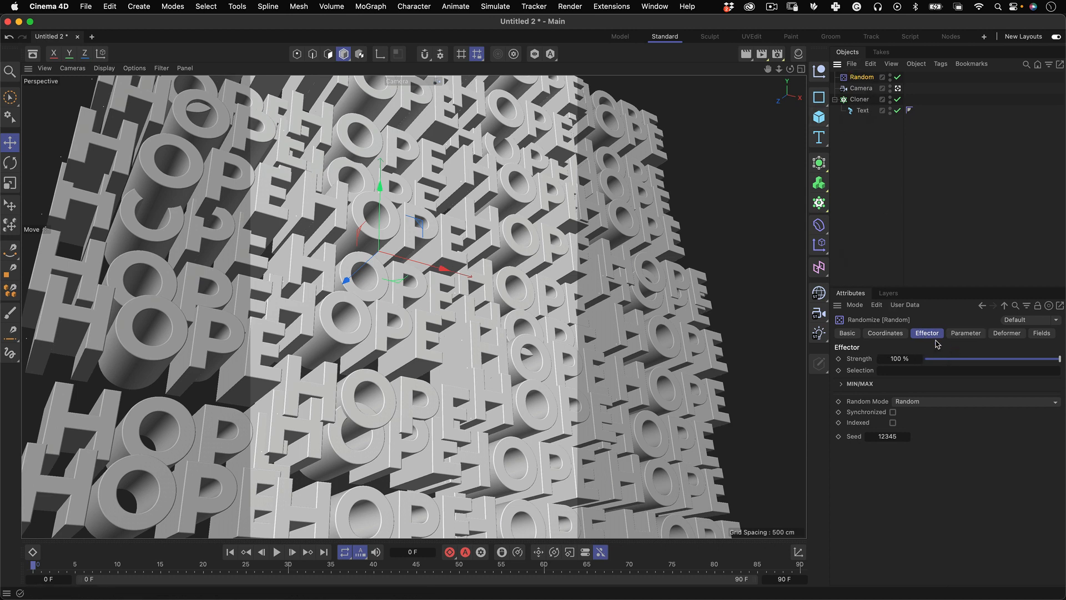
{"action": "left_click", "coordinate": [965, 333]}
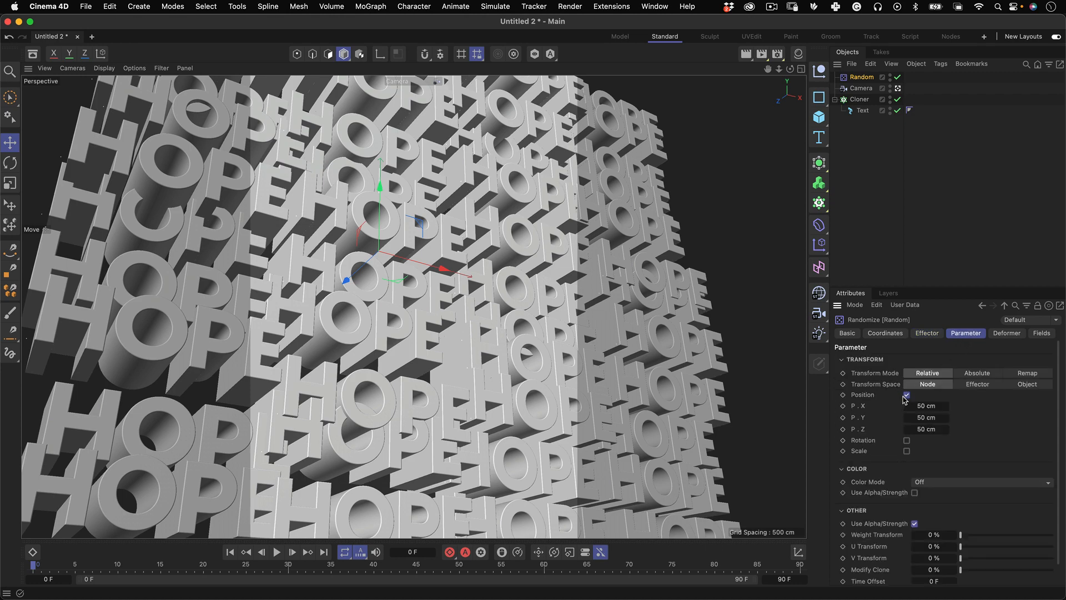
{"action": "mouse_move", "coordinate": [920, 405]}
{"action": "left_mouse_down"}
{"action": "mouse_move", "coordinate": [905, 407]}
{"action": "mouse_move", "coordinate": [947, 405]}
{"action": "mouse_move", "coordinate": [929, 418]}
{"action": "left_mouse_up"}
{"action": "key", "text": "super+z"}
{"action": "double_click", "coordinate": [930, 417]}
{"action": "type", "text": "0"}
{"action": "key", "text": "Tab"}
{"action": "type", "text": "0"}
{"action": "key", "text": "Return"}
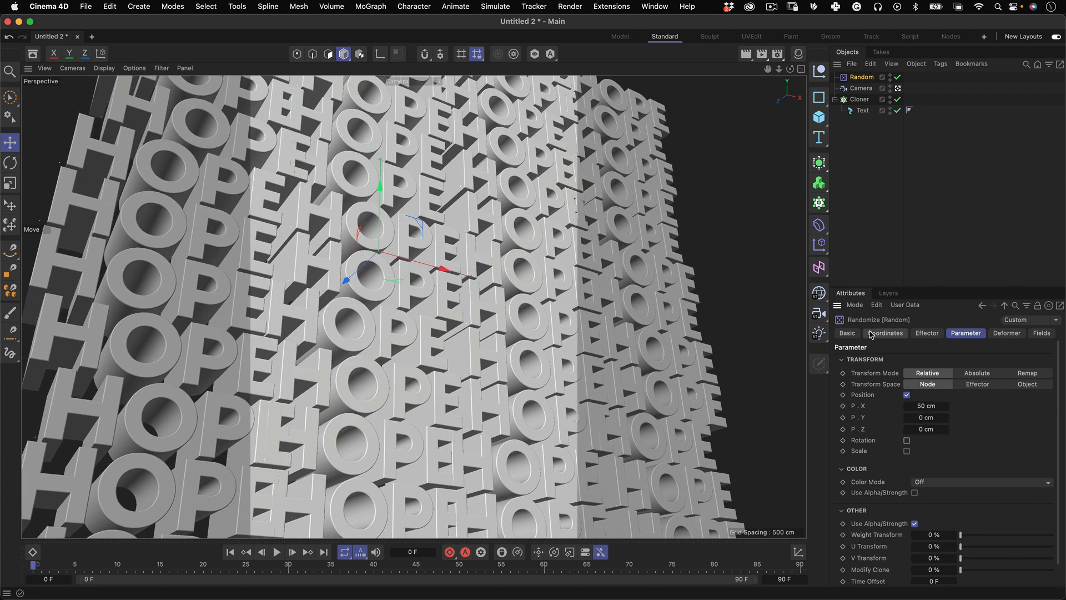
Step: Try a different X position variation, undo the Random effector's position edits and delete the effector
{"action": "left_click_drag", "start_coordinate": [933, 407], "coordinate": [960, 412]}
{"action": "key", "text": "super+z"}
{"action": "key", "text": "super+z"}
{"action": "key", "text": "super+z"}
{"action": "key", "text": "super+z"}
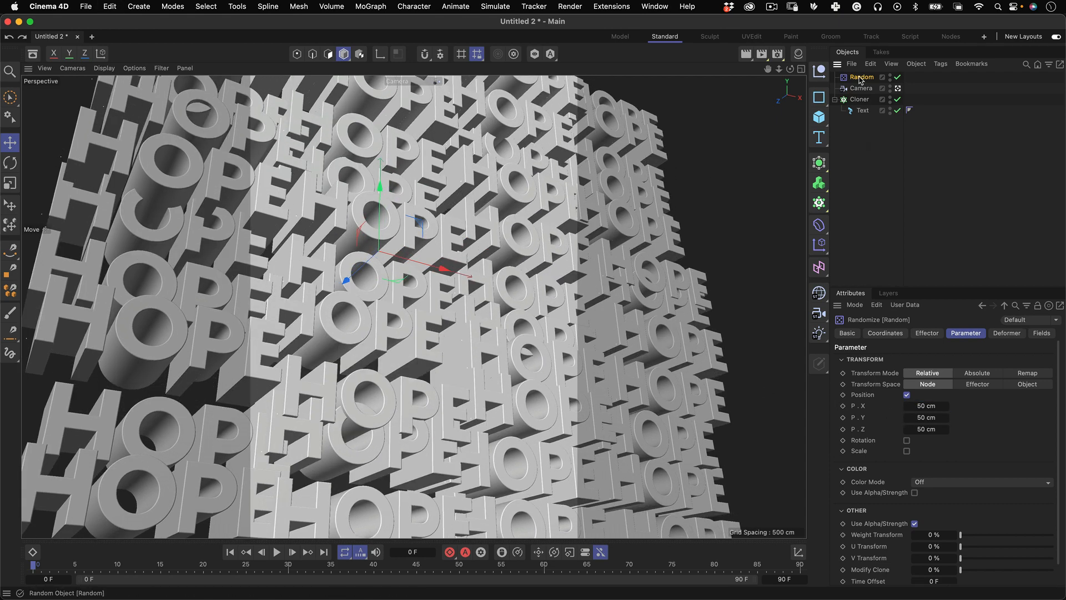
{"action": "key", "text": "BackSpace"}
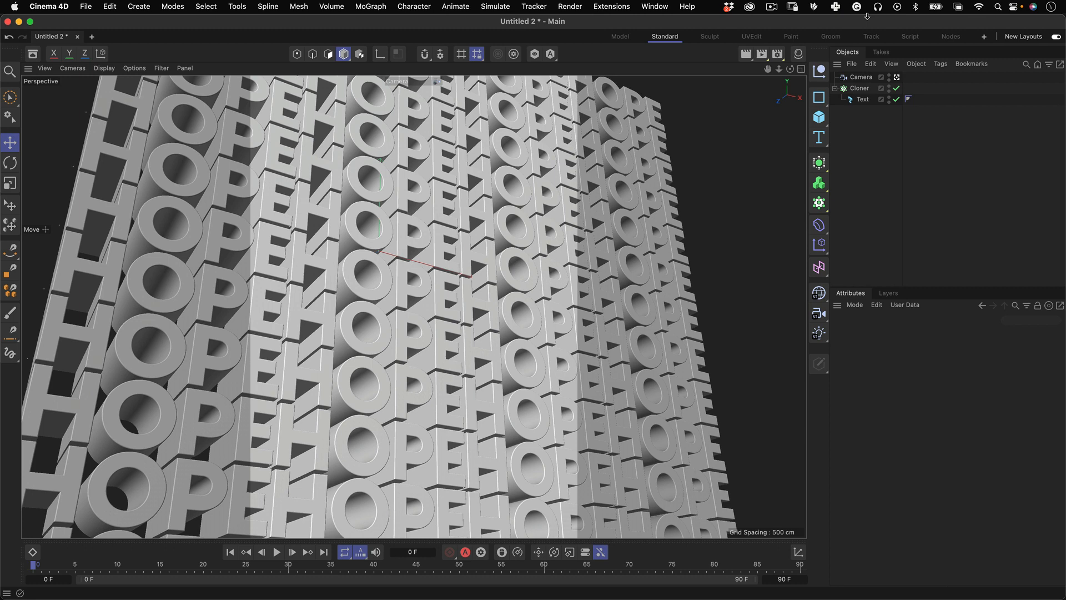
Step: Review the Cloner's effector, transform and object settings, trying Endpoint spacing and returning to Per-Step
{"action": "left_click", "coordinate": [859, 88]}
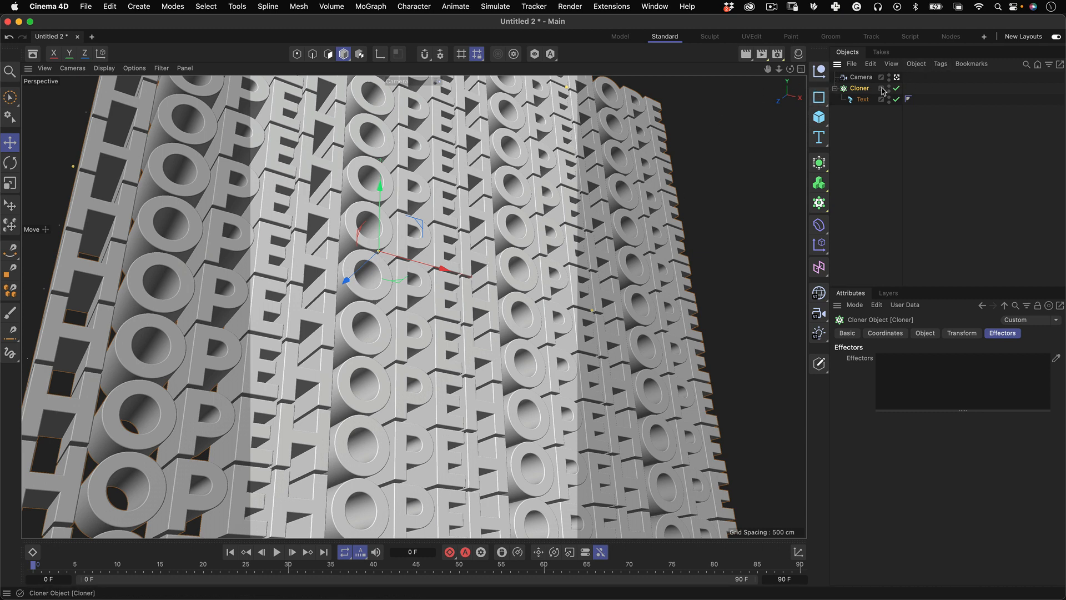
{"action": "left_click", "coordinate": [858, 98]}
{"action": "left_click", "coordinate": [860, 88]}
{"action": "left_click", "coordinate": [962, 333]}
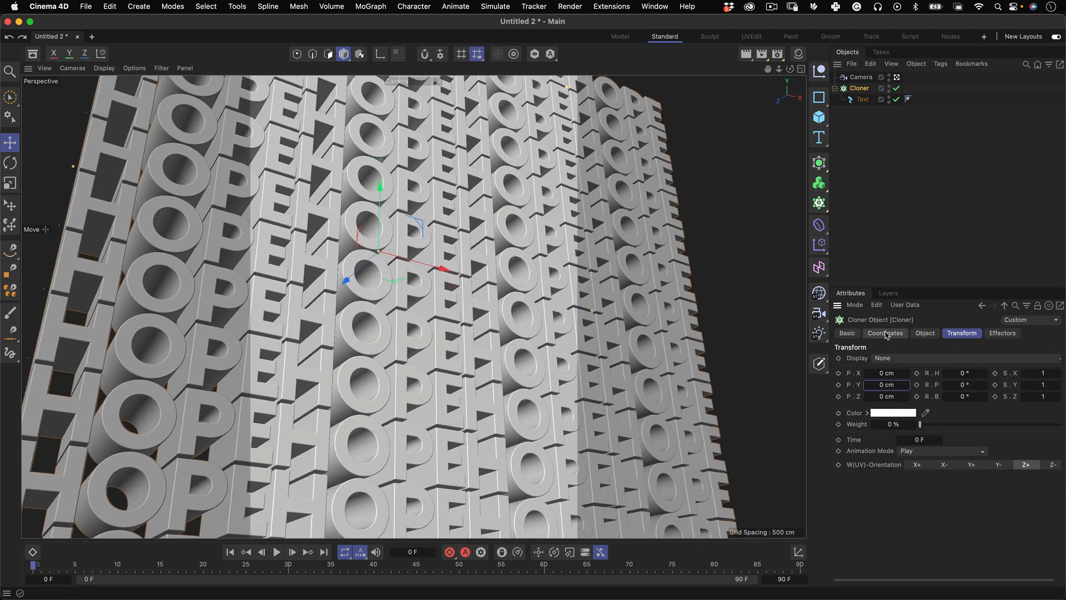
{"action": "left_click", "coordinate": [930, 334]}
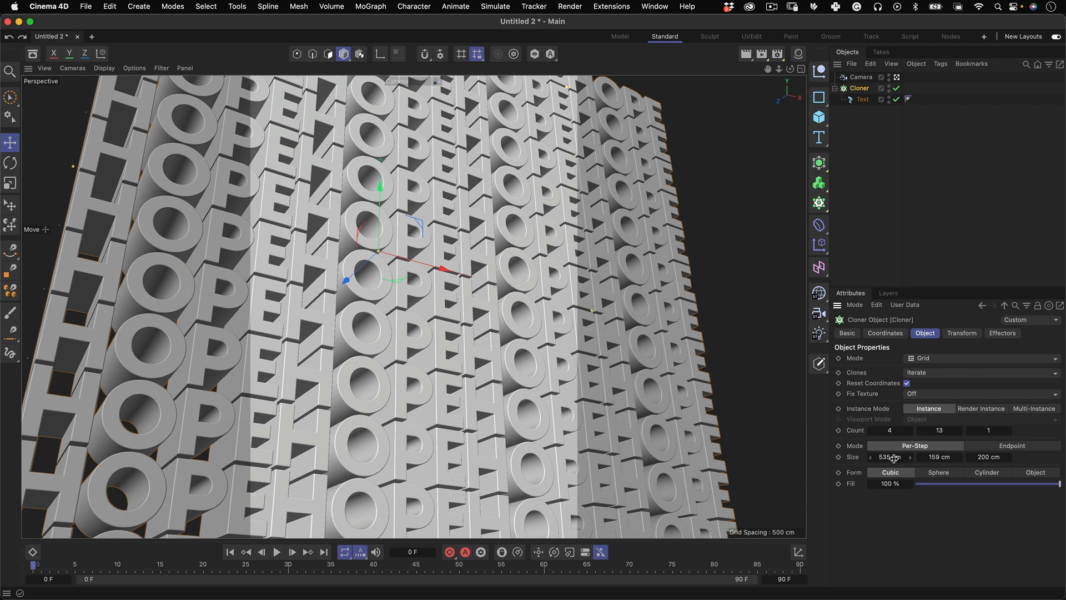
{"action": "left_click", "coordinate": [1006, 447]}
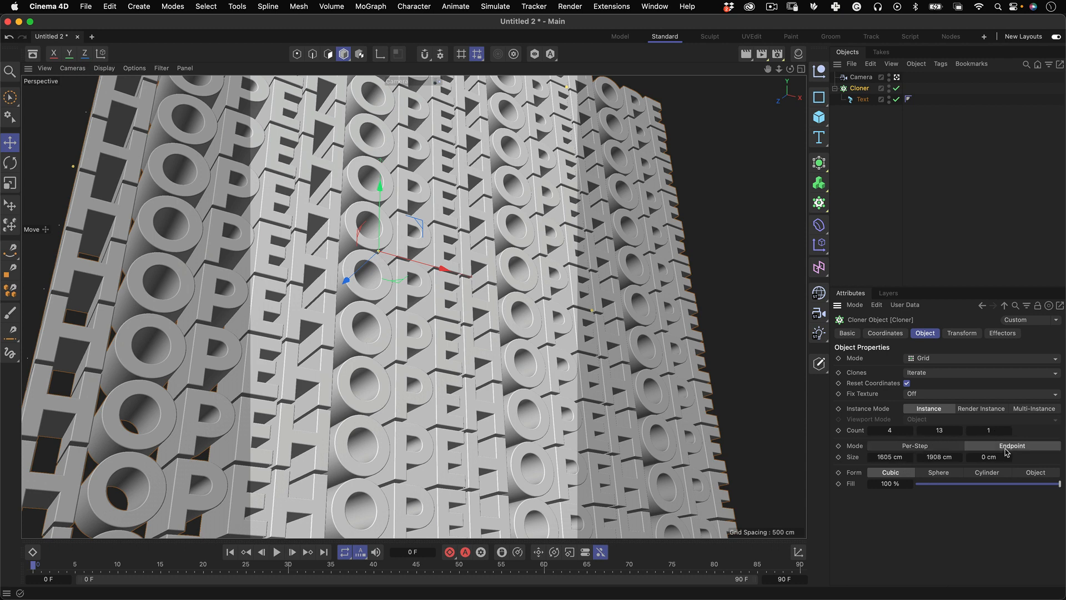
{"action": "left_click", "coordinate": [915, 447]}
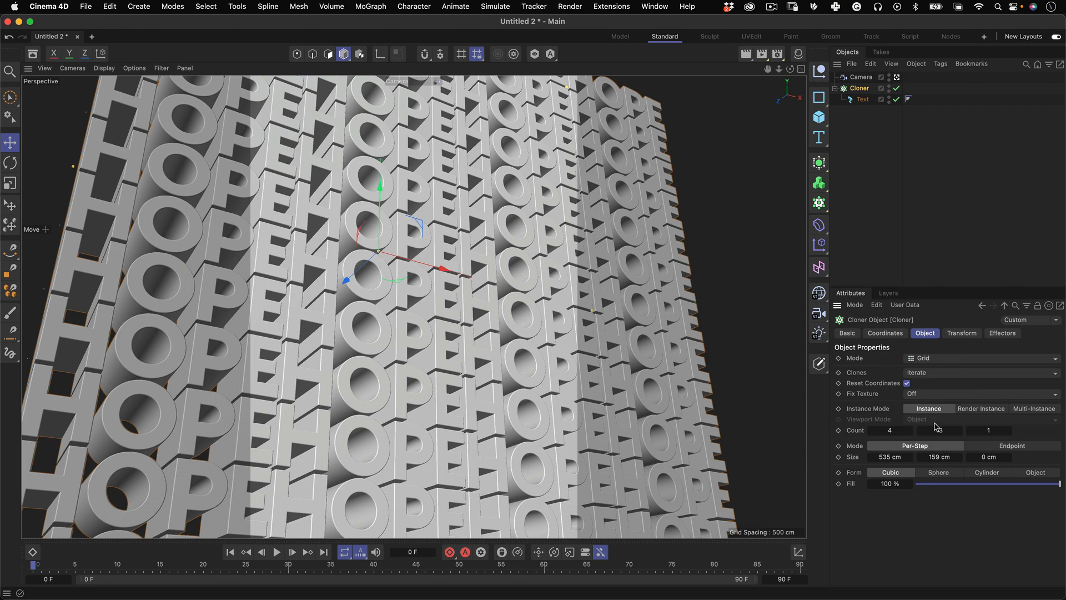
Step: Try offsetting the Cloner through its position coordinates, and undo the change
{"action": "left_click", "coordinate": [894, 334]}
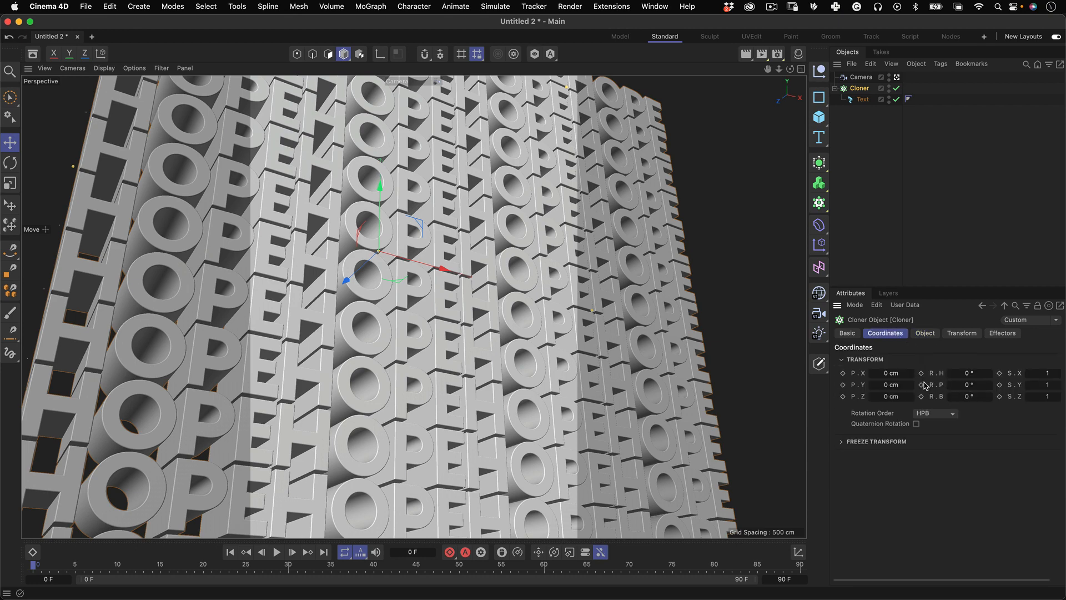
{"action": "mouse_move", "coordinate": [887, 387]}
{"action": "left_mouse_down"}
{"action": "mouse_move", "coordinate": [909, 395]}
{"action": "mouse_move", "coordinate": [916, 375]}
{"action": "mouse_move", "coordinate": [901, 378]}
{"action": "left_mouse_up"}
{"action": "key", "text": "super+z"}
{"action": "key", "text": "super+z"}
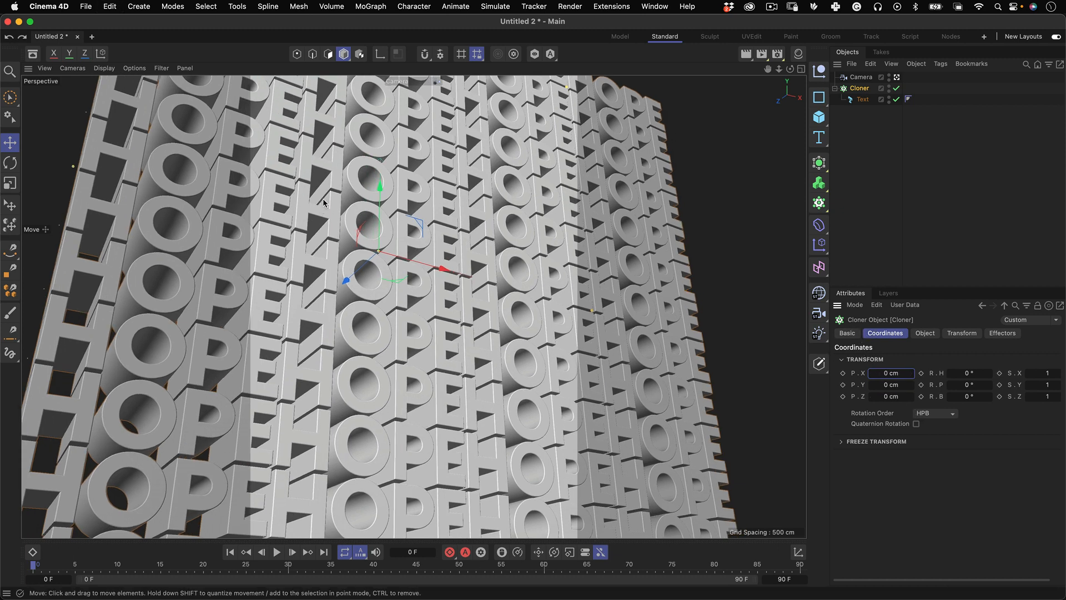
Step: Create a new material and set its color to teal with hue 171° and saturation 98%
{"action": "left_click", "coordinate": [881, 165]}
{"action": "left_click", "coordinate": [799, 54]}
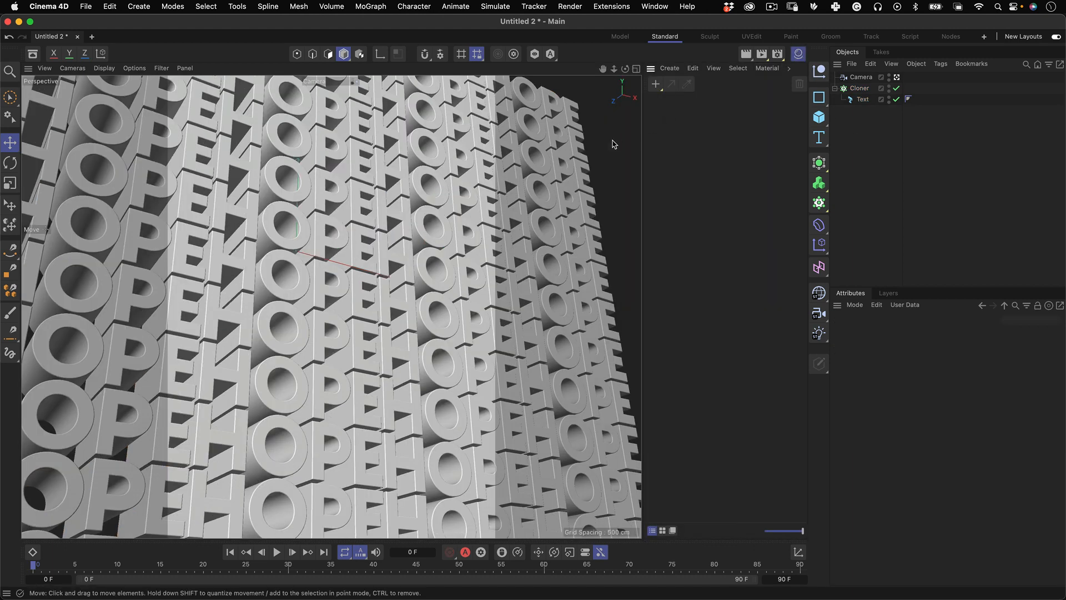
{"action": "double_click", "coordinate": [684, 117]}
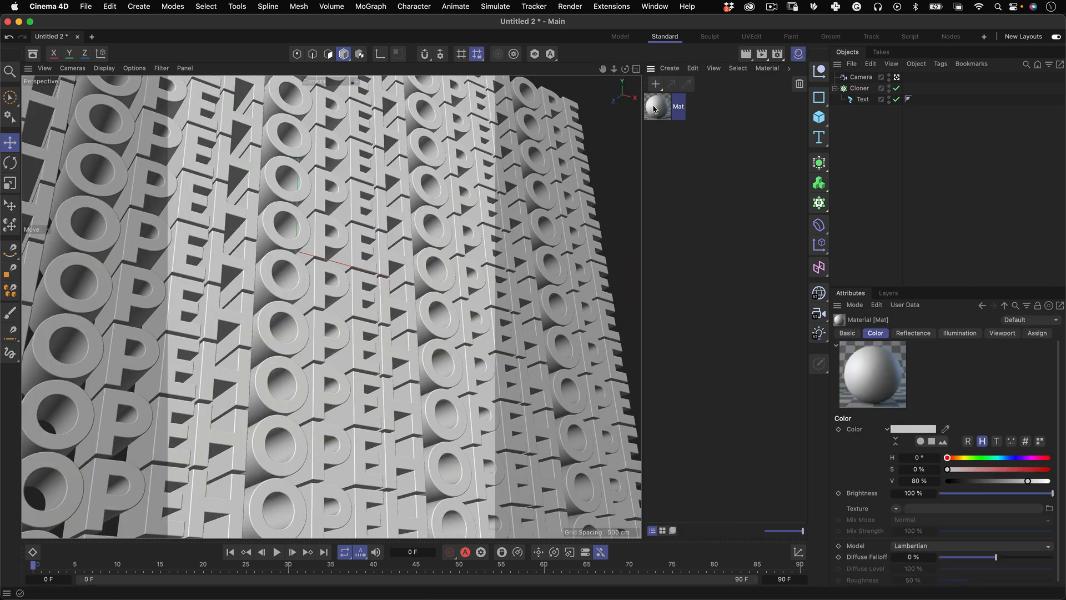
{"action": "double_click", "coordinate": [656, 108]}
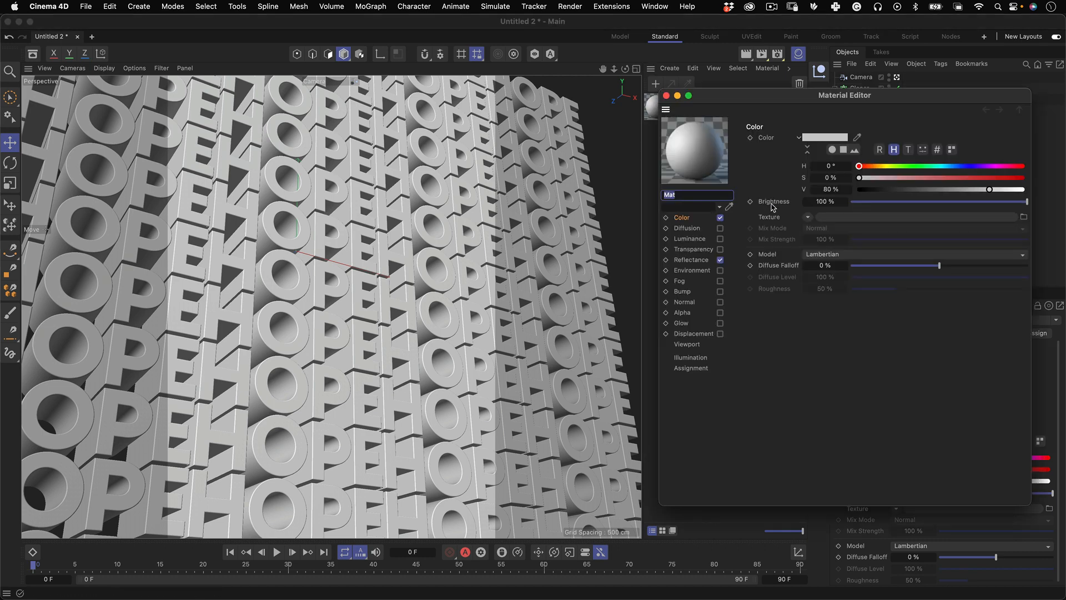
{"action": "left_click_drag", "start_coordinate": [892, 170], "coordinate": [1018, 178]}
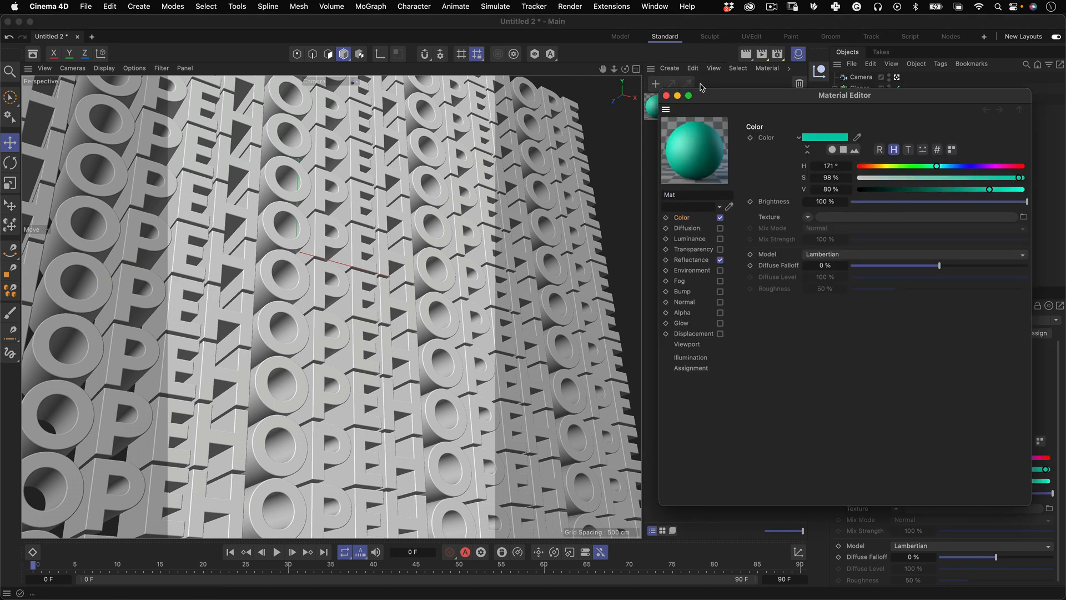
{"action": "left_click", "coordinate": [667, 95]}
Step: Duplicate the teal material and recolor the copy golden yellow with hue 44° and value 99%
{"action": "left_click_drag", "start_coordinate": [663, 98], "coordinate": [663, 147], "text": "ctrl"}
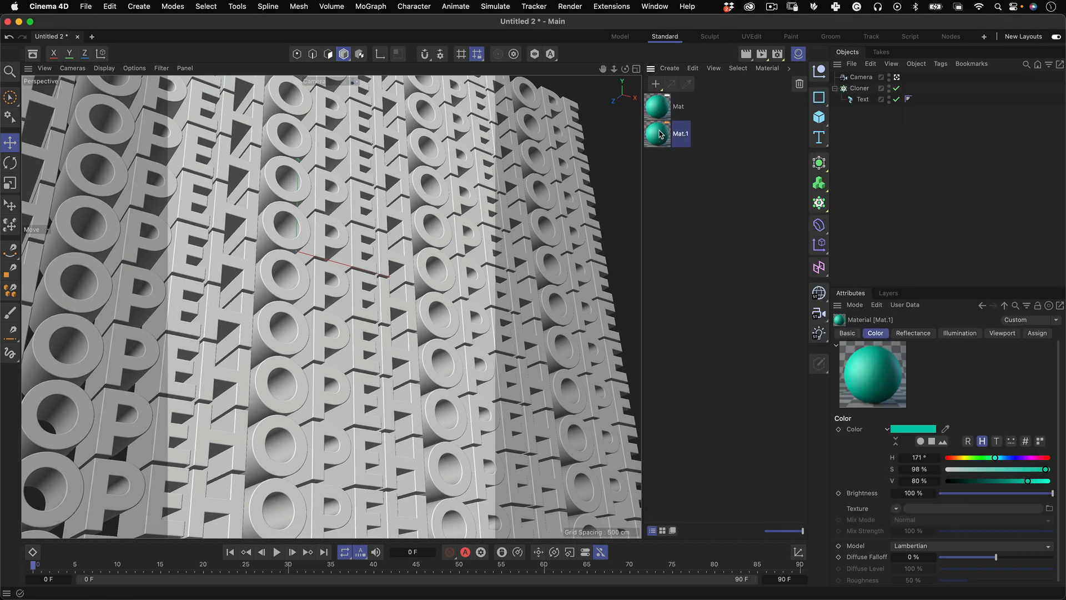
{"action": "double_click", "coordinate": [661, 134]}
{"action": "left_click_drag", "start_coordinate": [898, 194], "coordinate": [884, 198]}
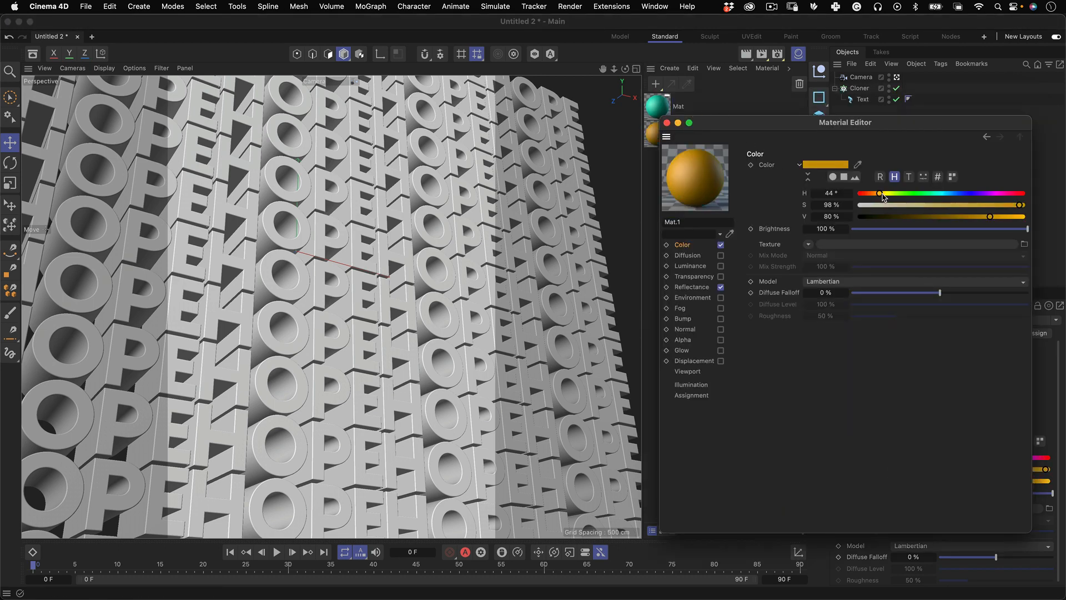
{"action": "left_click_drag", "start_coordinate": [1014, 218], "coordinate": [1015, 223]}
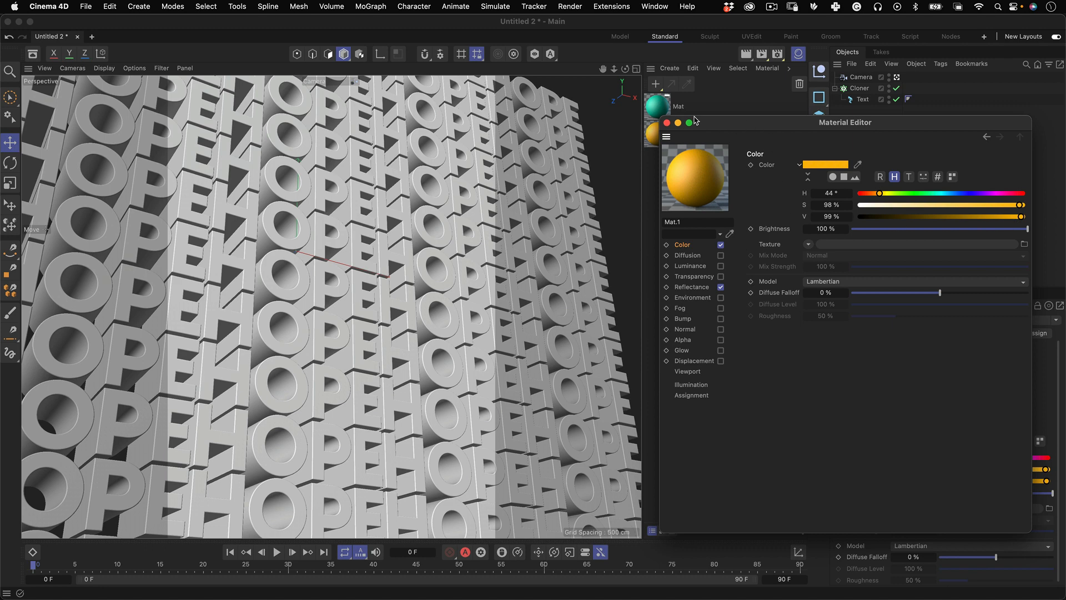
{"action": "left_click", "coordinate": [667, 122]}
Step: Duplicate the yellow material and recolor the copy red with a hue of 6°
{"action": "left_click_drag", "start_coordinate": [662, 134], "coordinate": [657, 199], "text": "ctrl"}
{"action": "double_click", "coordinate": [663, 166]}
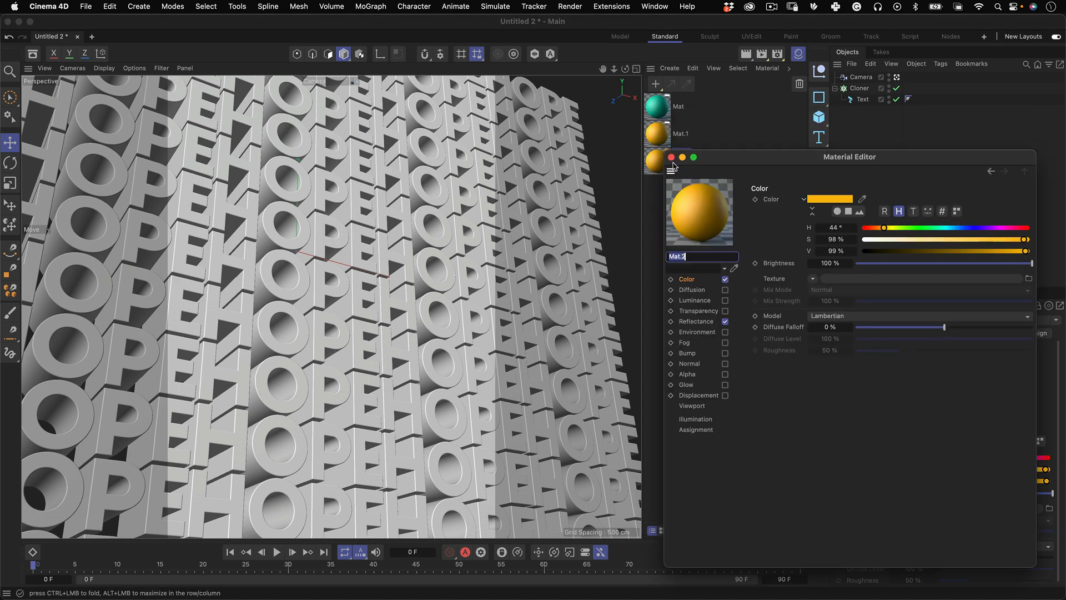
{"action": "left_click_drag", "start_coordinate": [880, 232], "coordinate": [862, 227]}
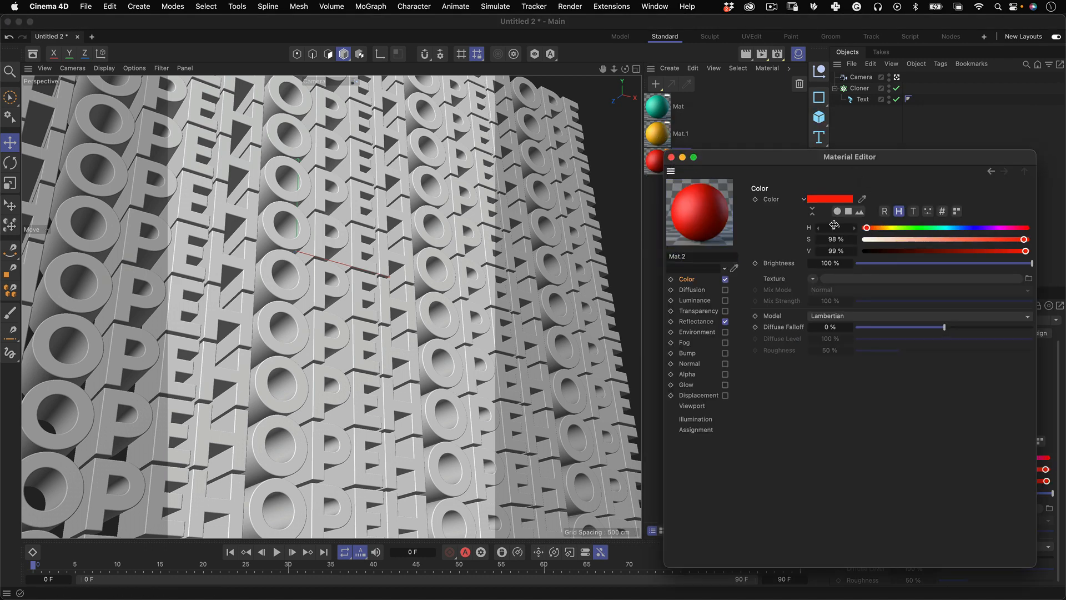
{"action": "left_click", "coordinate": [681, 133]}
{"action": "left_click", "coordinate": [672, 159]}
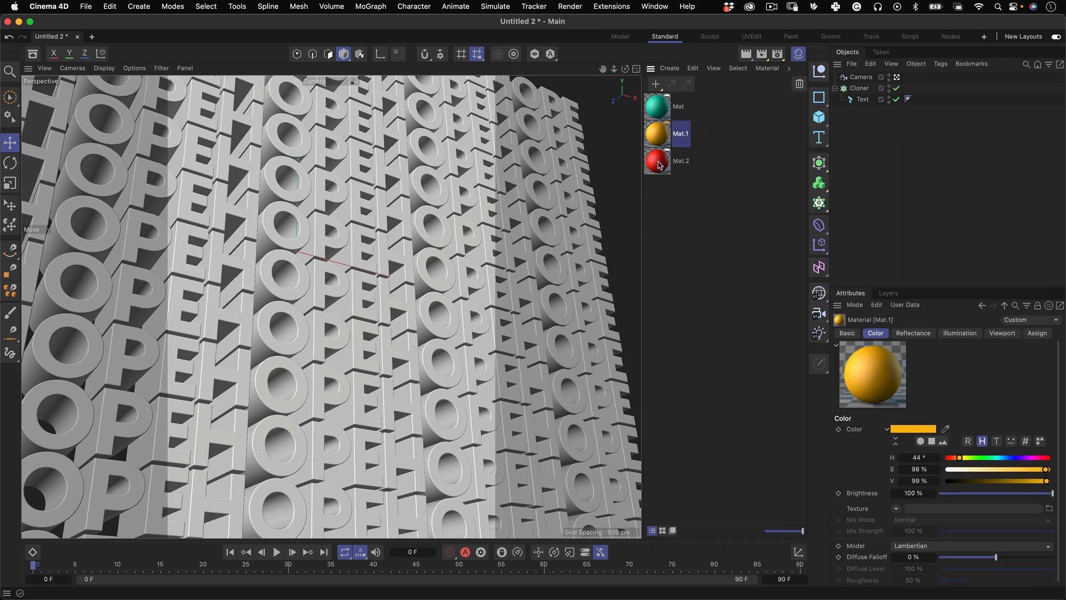
Step: Duplicate the red material and recolor the copy dark navy blue with hue 216°, saturation 66% and value 36%
{"action": "left_click_drag", "start_coordinate": [659, 165], "coordinate": [670, 211], "text": "ctrl"}
{"action": "double_click", "coordinate": [662, 193]}
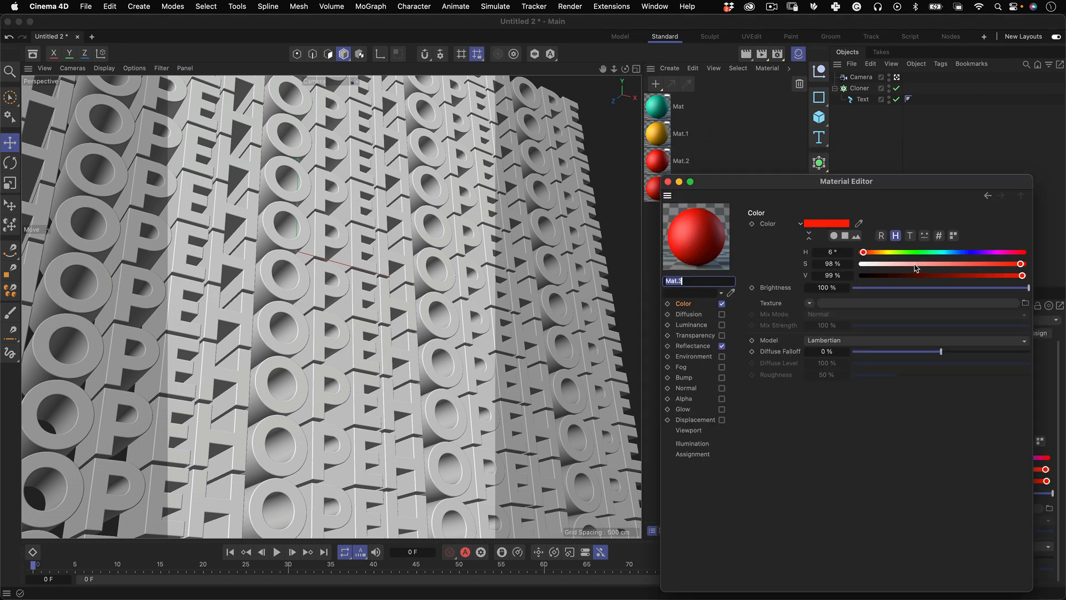
{"action": "mouse_move", "coordinate": [968, 253]}
{"action": "left_mouse_down"}
{"action": "mouse_move", "coordinate": [976, 261]}
{"action": "mouse_move", "coordinate": [959, 254]}
{"action": "left_mouse_up"}
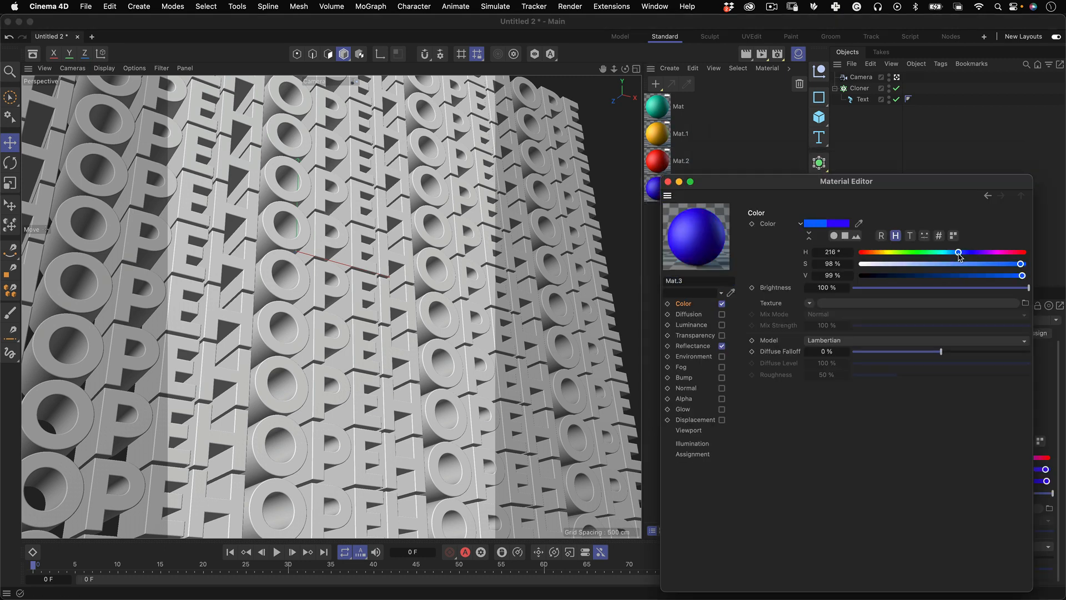
{"action": "left_click_drag", "start_coordinate": [1020, 276], "coordinate": [938, 281]}
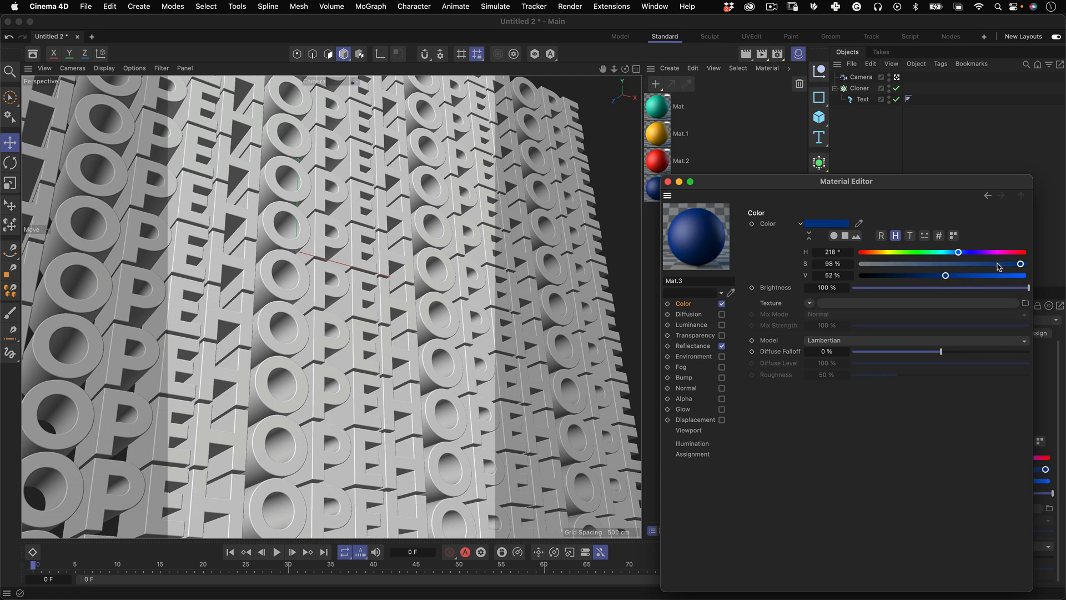
{"action": "left_click_drag", "start_coordinate": [998, 264], "coordinate": [968, 268]}
{"action": "left_click_drag", "start_coordinate": [946, 278], "coordinate": [924, 280]}
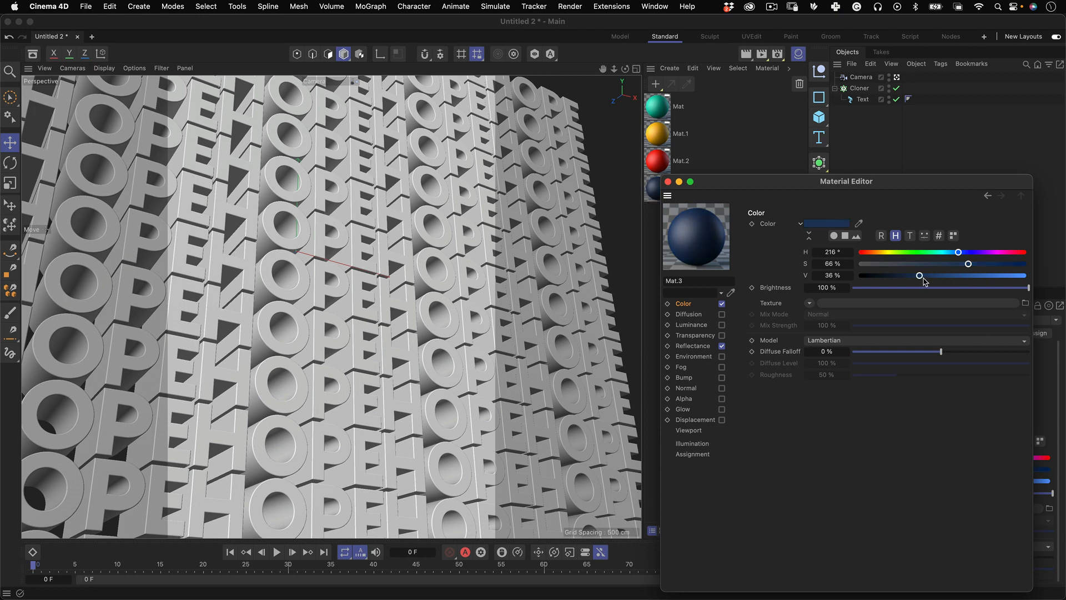
Step: Finish editing the navy material and duplicate it
{"action": "left_click", "coordinate": [754, 113]}
{"action": "left_click", "coordinate": [668, 182]}
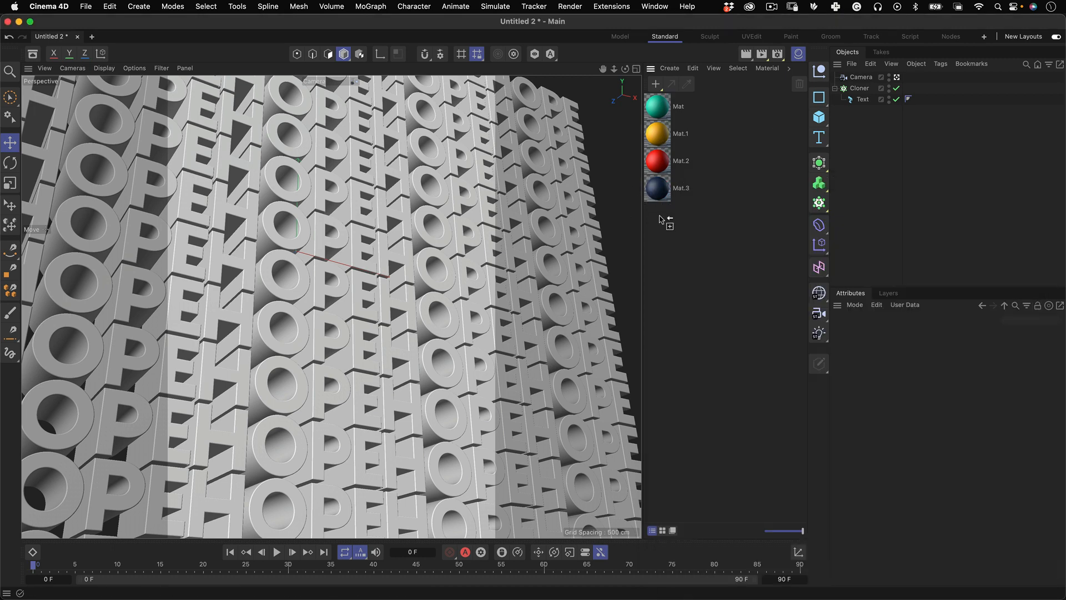
{"action": "left_click_drag", "start_coordinate": [661, 220], "coordinate": [667, 217], "text": "ctrl"}
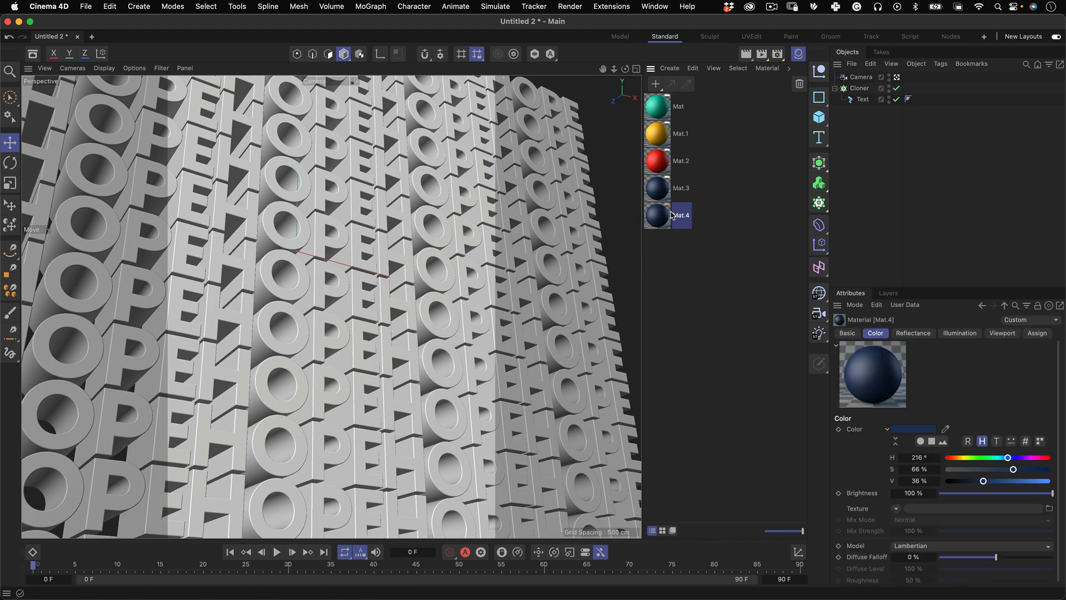
Step: Recolor the red material Mat.2 orange with hue 17°, saturation 93% and value 100%
{"action": "double_click", "coordinate": [664, 163]}
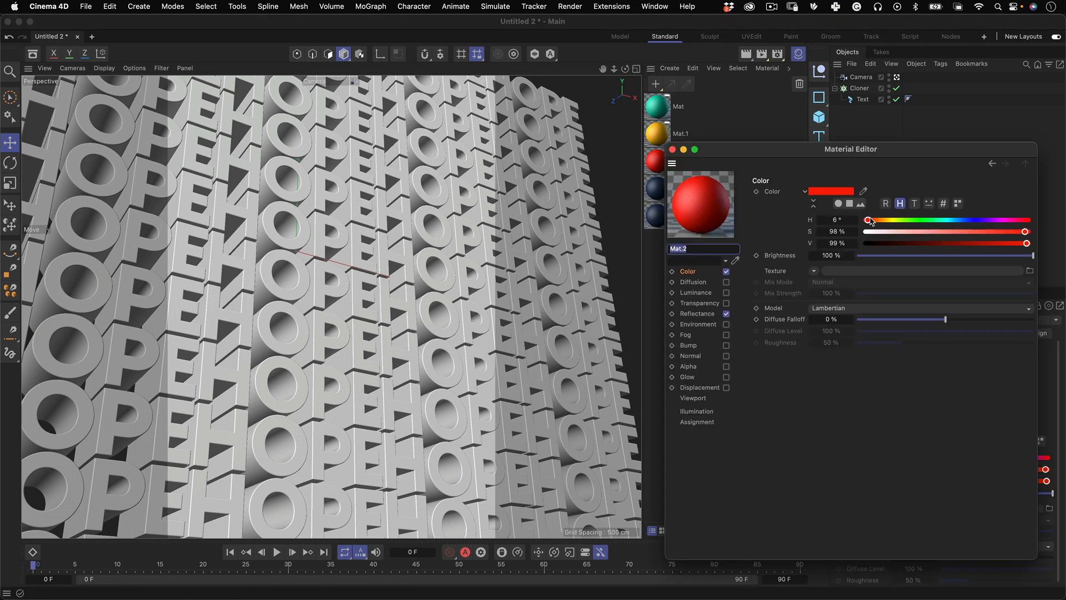
{"action": "left_click_drag", "start_coordinate": [1025, 234], "coordinate": [1000, 236]}
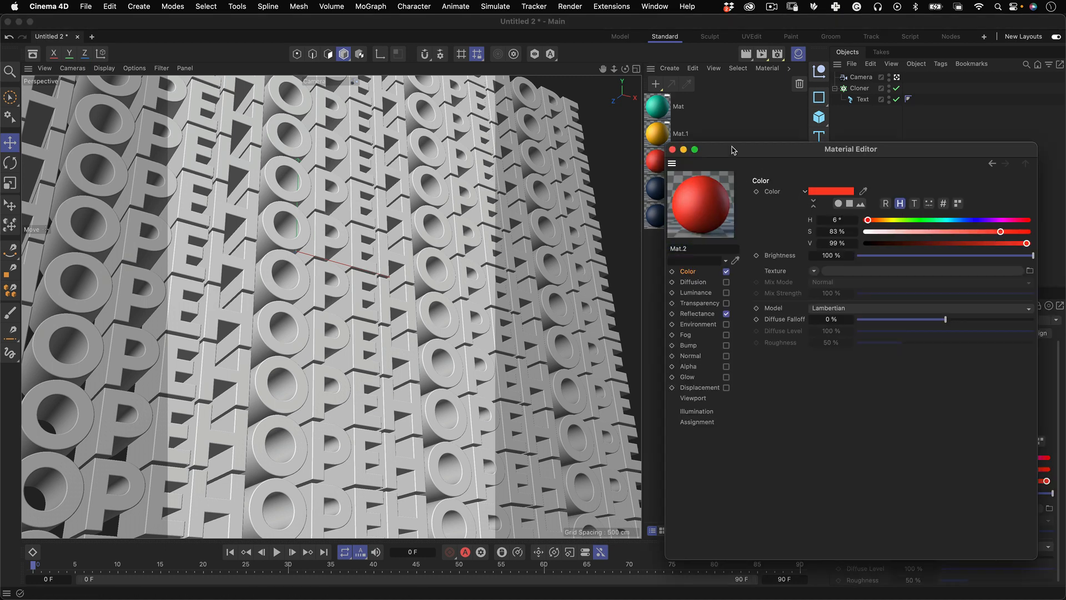
{"action": "left_click_drag", "start_coordinate": [870, 224], "coordinate": [864, 223]}
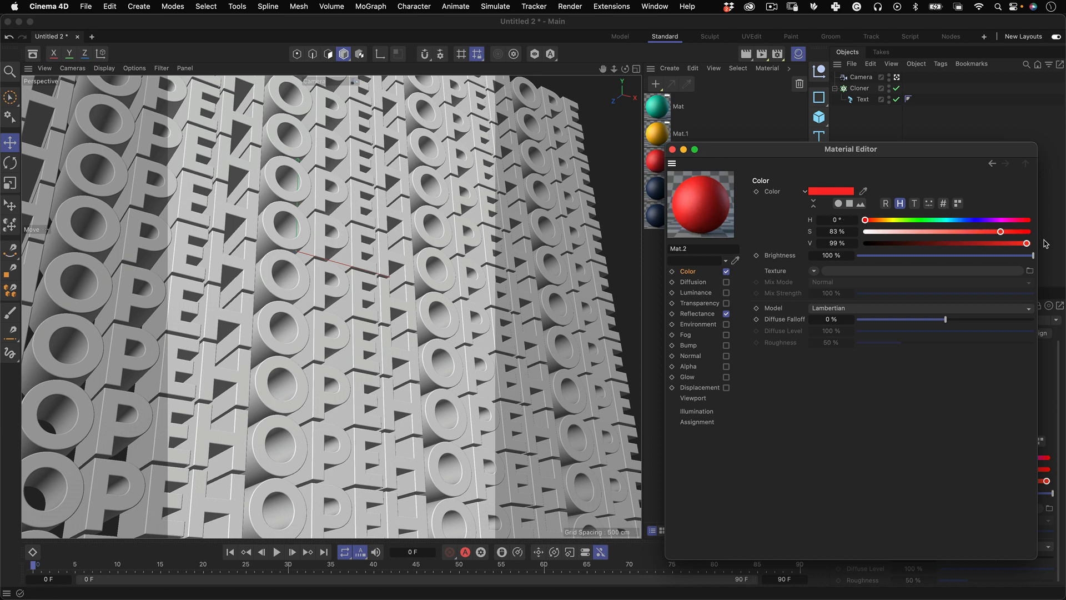
{"action": "left_click_drag", "start_coordinate": [1001, 233], "coordinate": [1047, 243]}
{"action": "left_click_drag", "start_coordinate": [865, 221], "coordinate": [873, 227]}
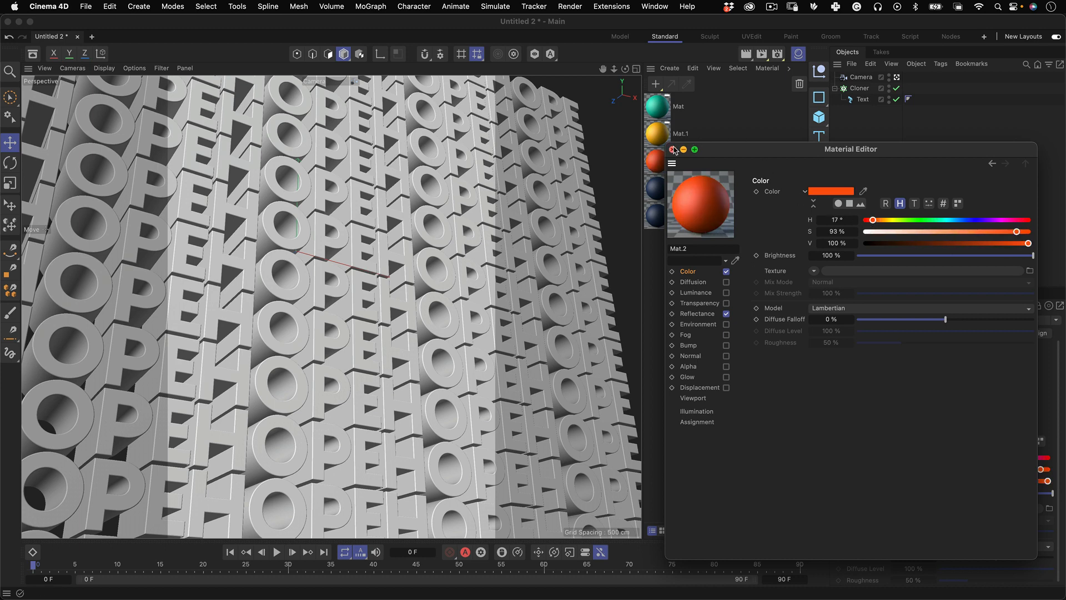
{"action": "left_click", "coordinate": [673, 150]}
Step: Recolor the new navy copy Mat.4 pure red with hue 360°, saturation 100% and value 100%
{"action": "left_click", "coordinate": [662, 216]}
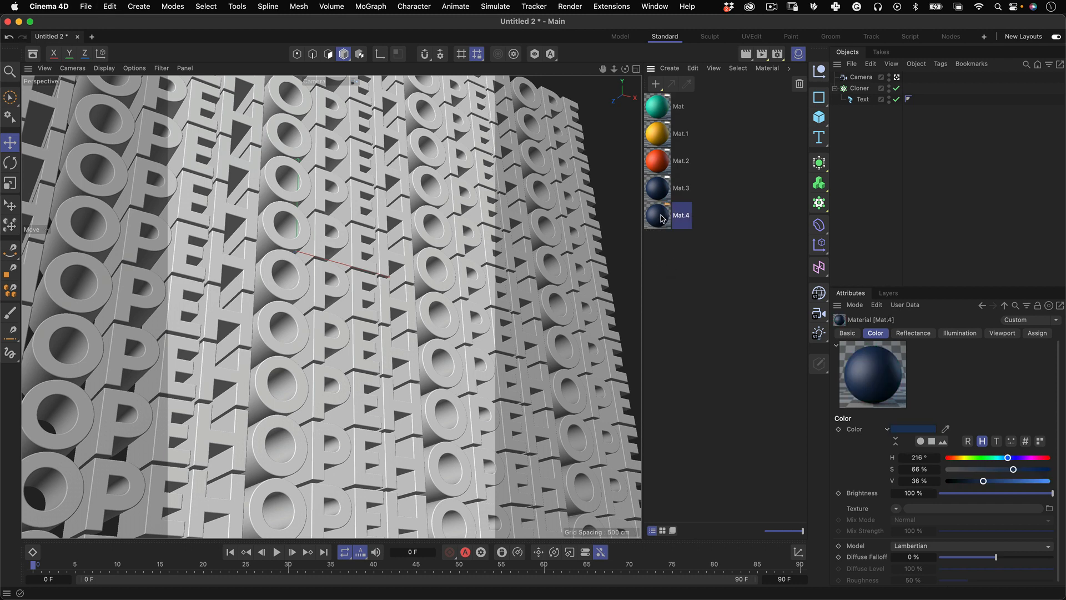
{"action": "double_click", "coordinate": [663, 217]}
{"action": "left_click_drag", "start_coordinate": [877, 260], "coordinate": [860, 260]}
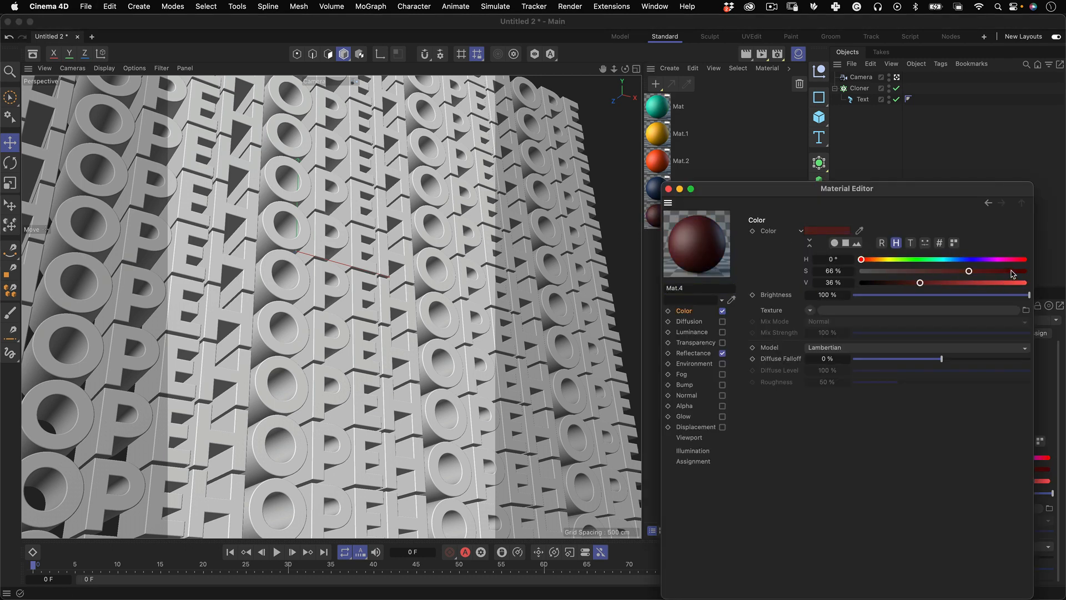
{"action": "left_click_drag", "start_coordinate": [1012, 271], "coordinate": [1049, 284]}
{"action": "left_click", "coordinate": [1025, 260]}
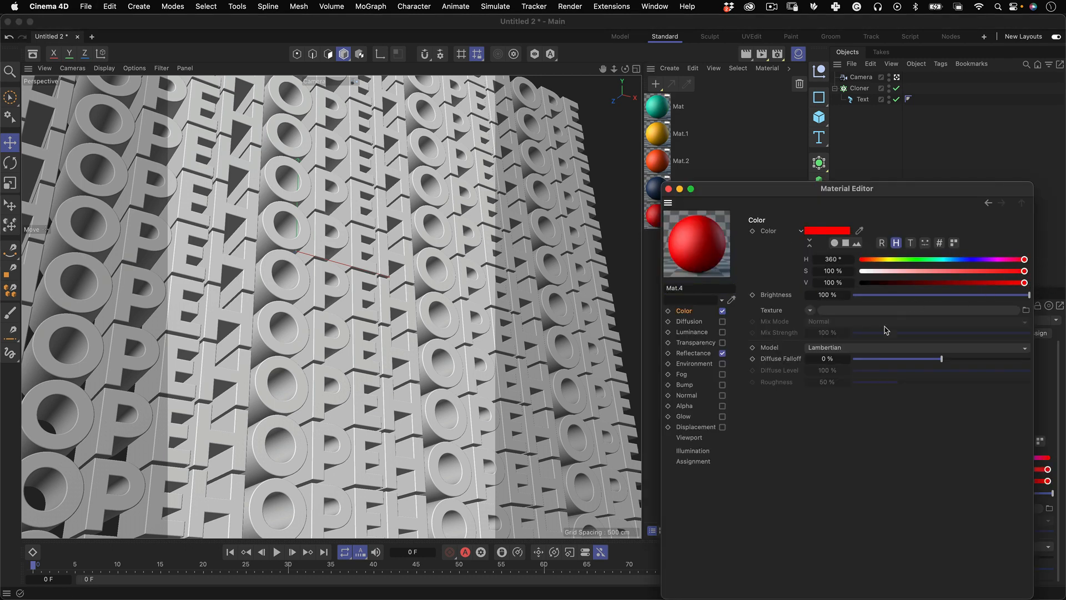
{"action": "left_click", "coordinate": [669, 189]}
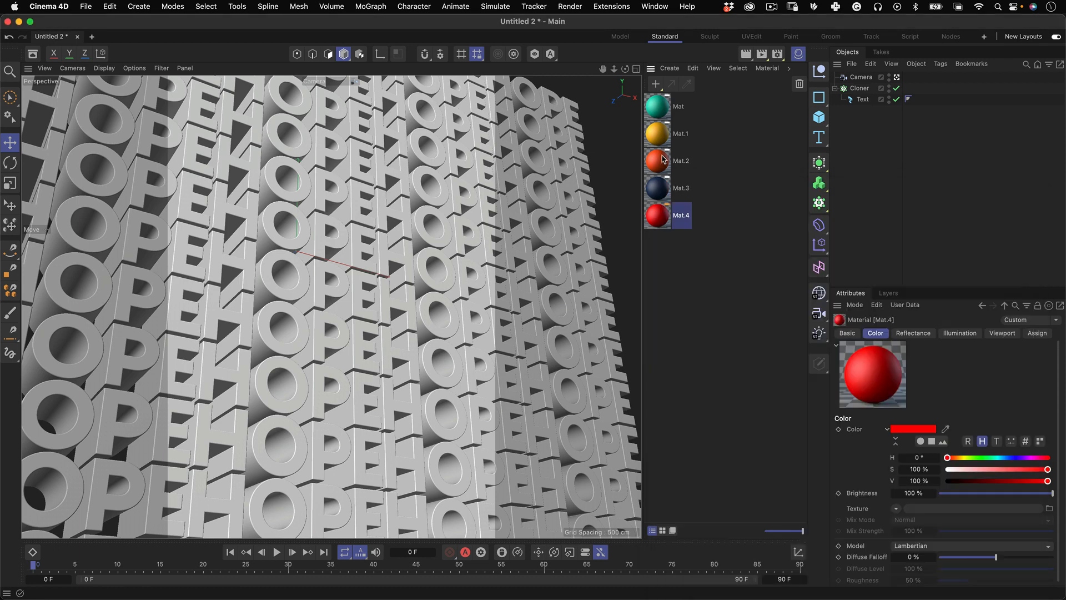
Step: Lower the saturation of the orange material Mat.2 to 85%
{"action": "double_click", "coordinate": [657, 160]}
{"action": "mouse_move", "coordinate": [1016, 236]}
{"action": "left_mouse_down"}
{"action": "mouse_move", "coordinate": [974, 240]}
{"action": "mouse_move", "coordinate": [995, 240]}
{"action": "left_mouse_up"}
{"action": "left_click", "coordinate": [666, 156]}
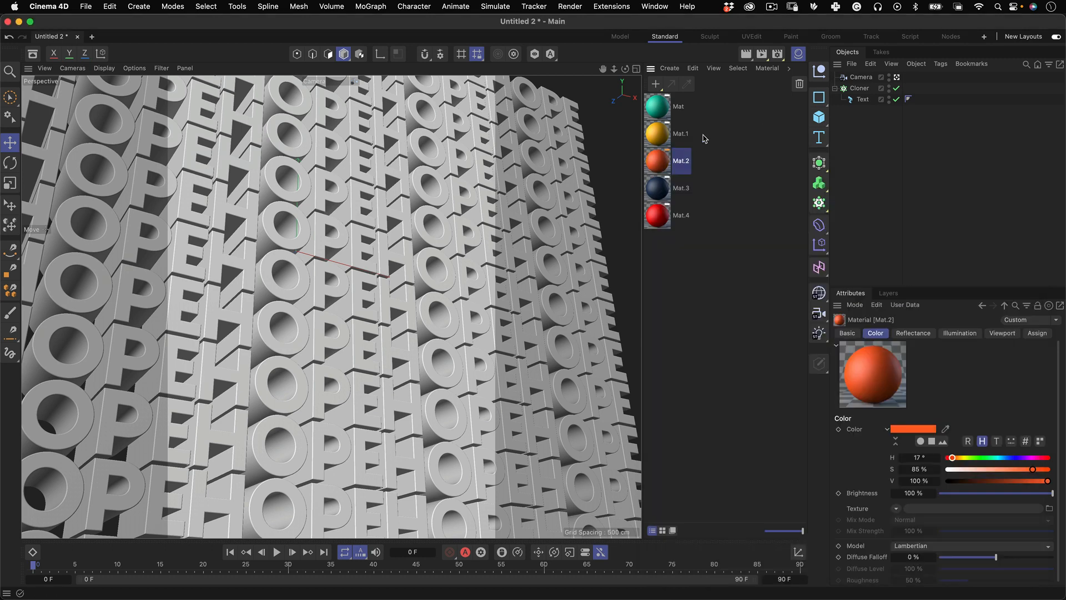
{"action": "left_click", "coordinate": [680, 134]}
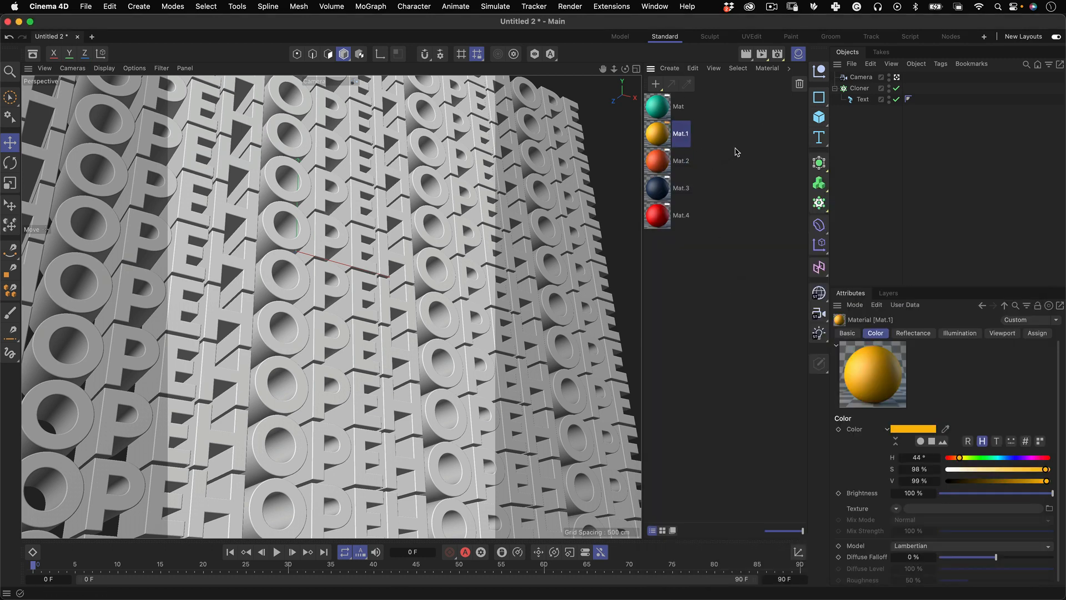
{"action": "left_click", "coordinate": [734, 151]}
{"action": "left_click_drag", "start_coordinate": [728, 105], "coordinate": [683, 225]}
{"action": "left_click", "coordinate": [705, 165]}
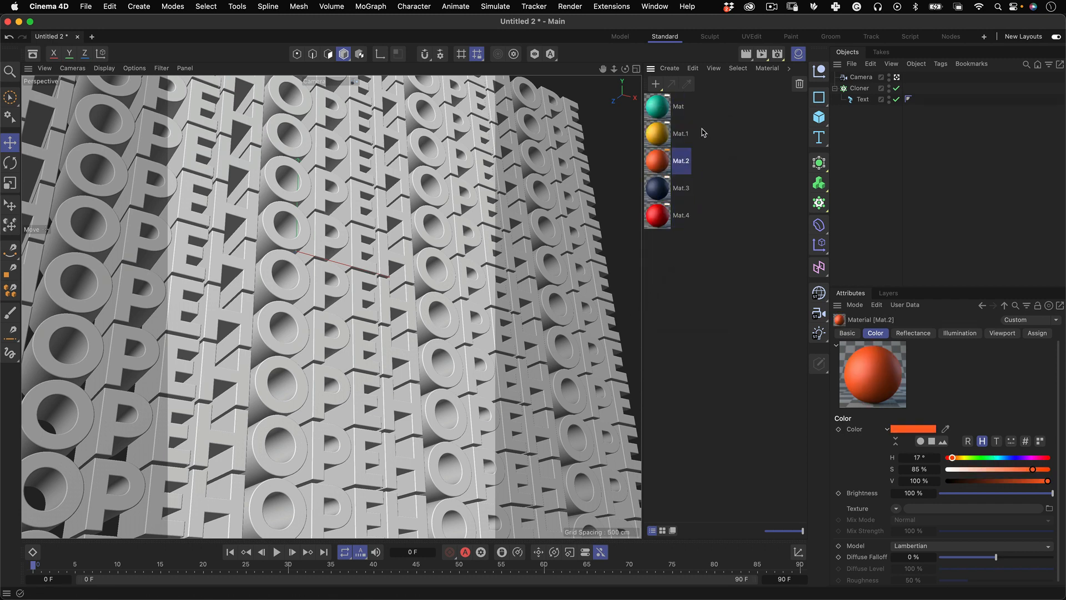
{"action": "left_click", "coordinate": [655, 84]}
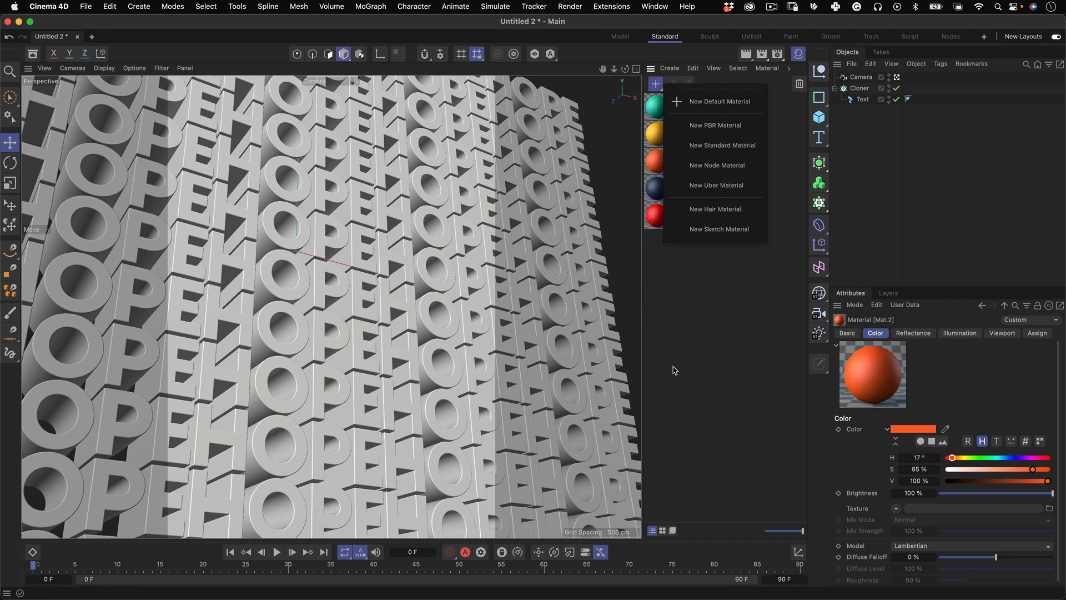
{"action": "left_click", "coordinate": [674, 370]}
Step: Try applying all five materials to the Cloner at once, and undo it
{"action": "left_click_drag", "start_coordinate": [718, 270], "coordinate": [673, 107]}
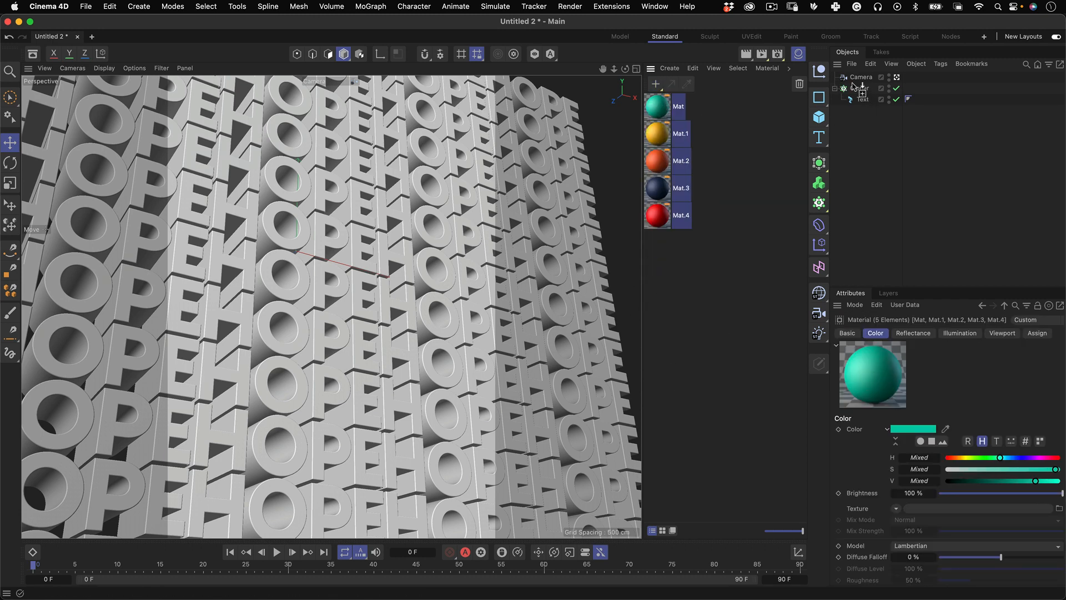
{"action": "left_click_drag", "start_coordinate": [855, 92], "coordinate": [856, 90]}
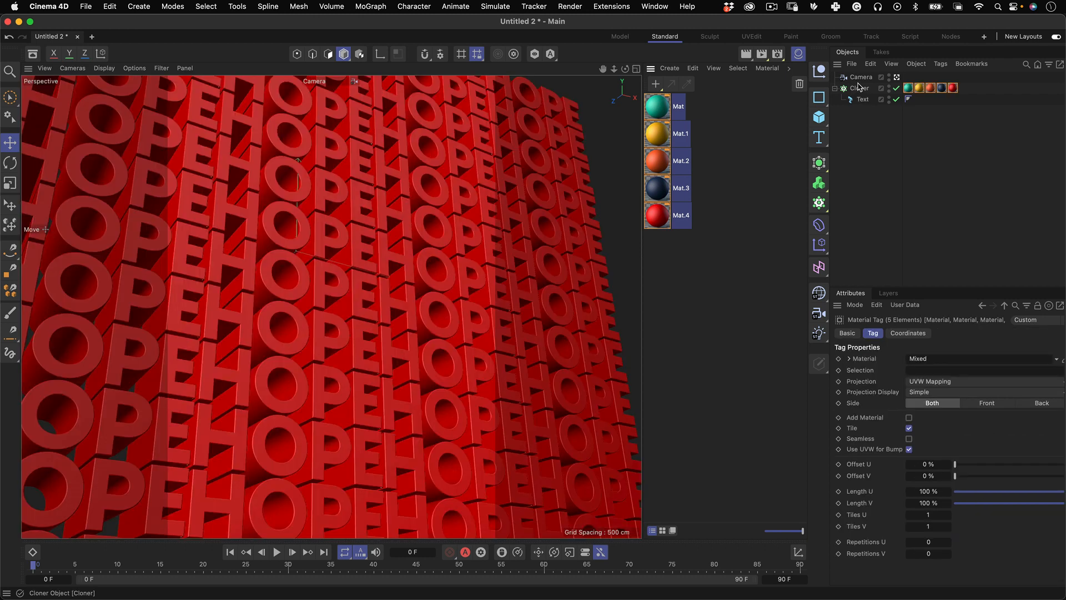
{"action": "left_click", "coordinate": [889, 158]}
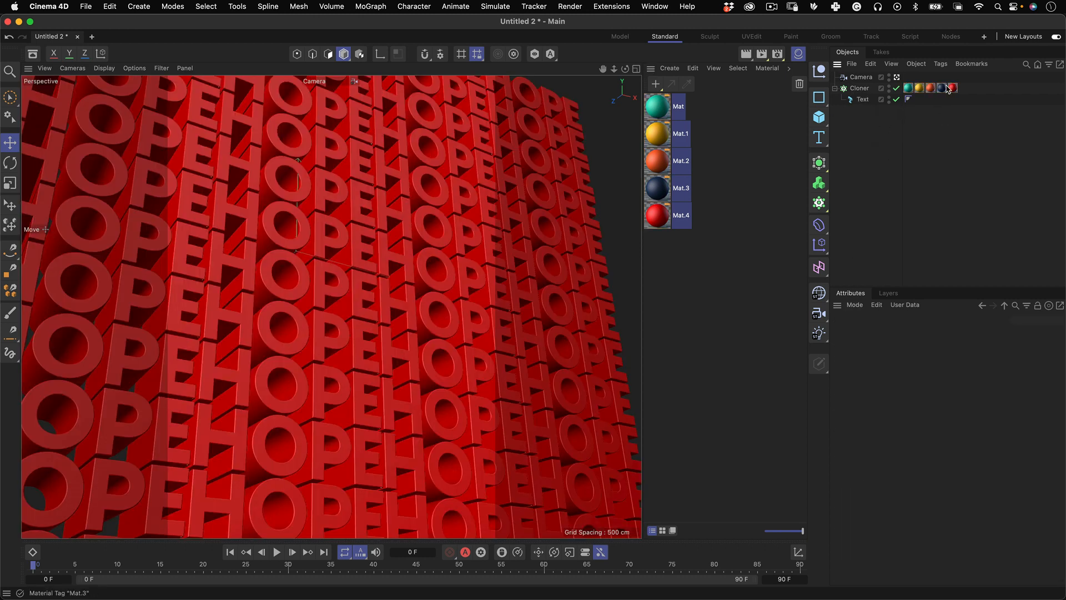
{"action": "key", "text": "super+z"}
{"action": "key", "text": "super+z"}
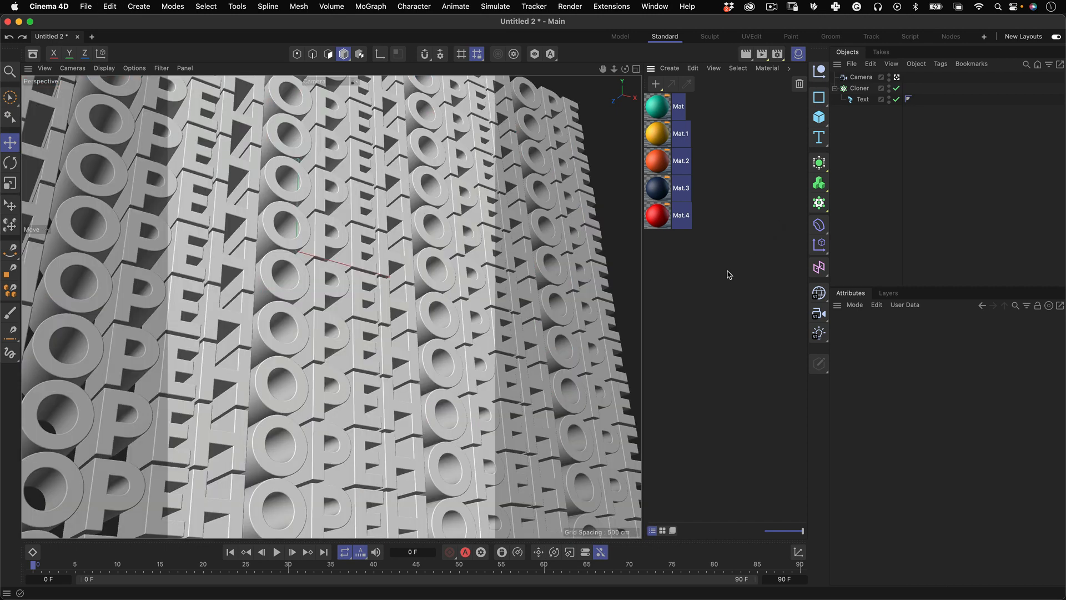
Step: Try applying the teal and yellow materials to the Cloner one after the other, and undo both
{"action": "left_click", "coordinate": [729, 274]}
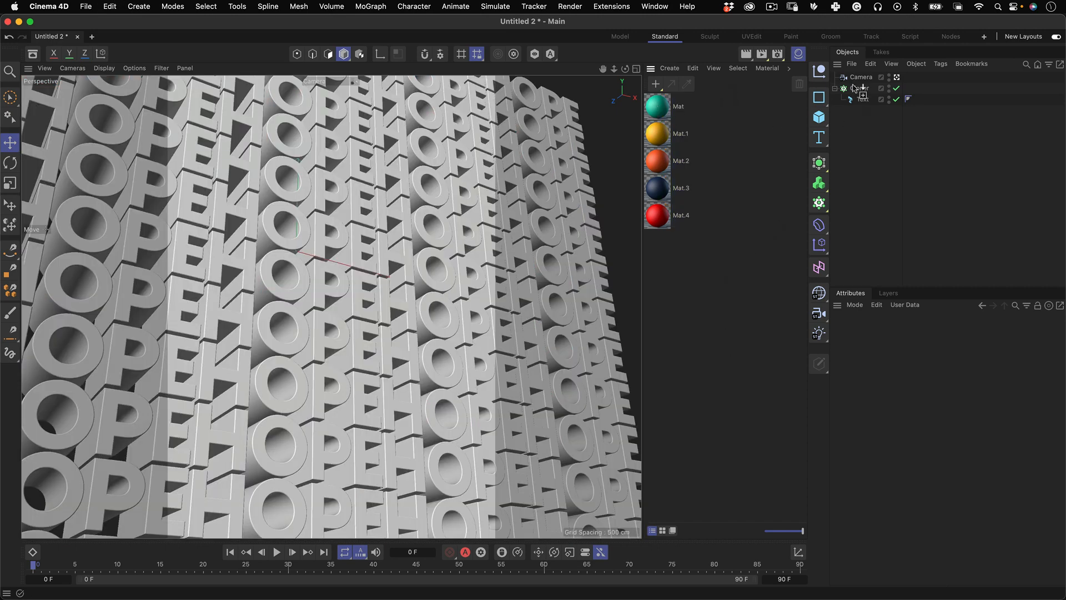
{"action": "left_click_drag", "start_coordinate": [858, 89], "coordinate": [854, 89]}
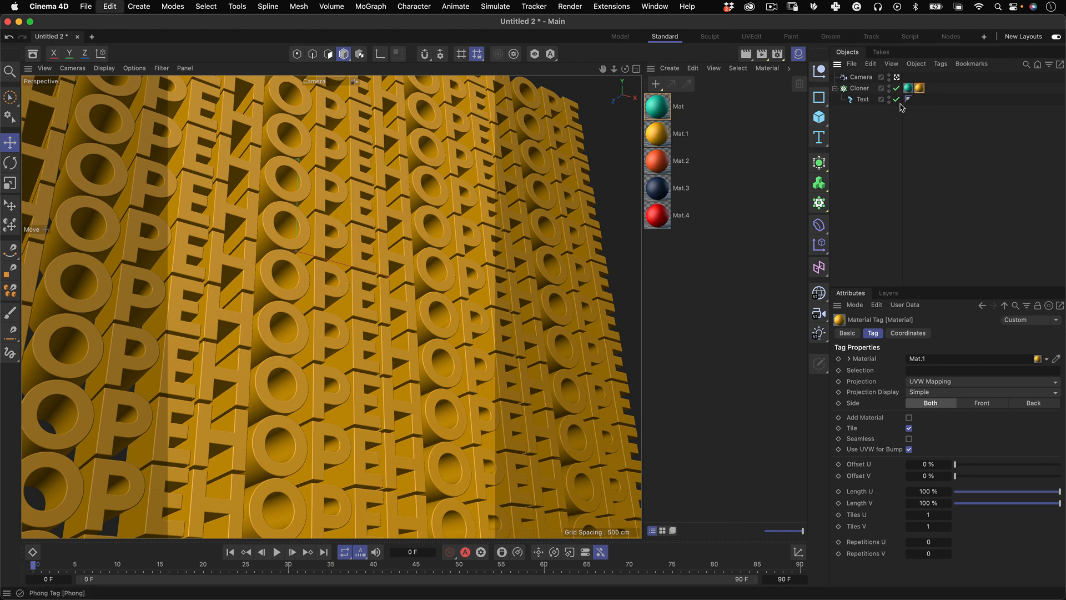
{"action": "key", "text": "super+z"}
{"action": "key", "text": "super+z"}
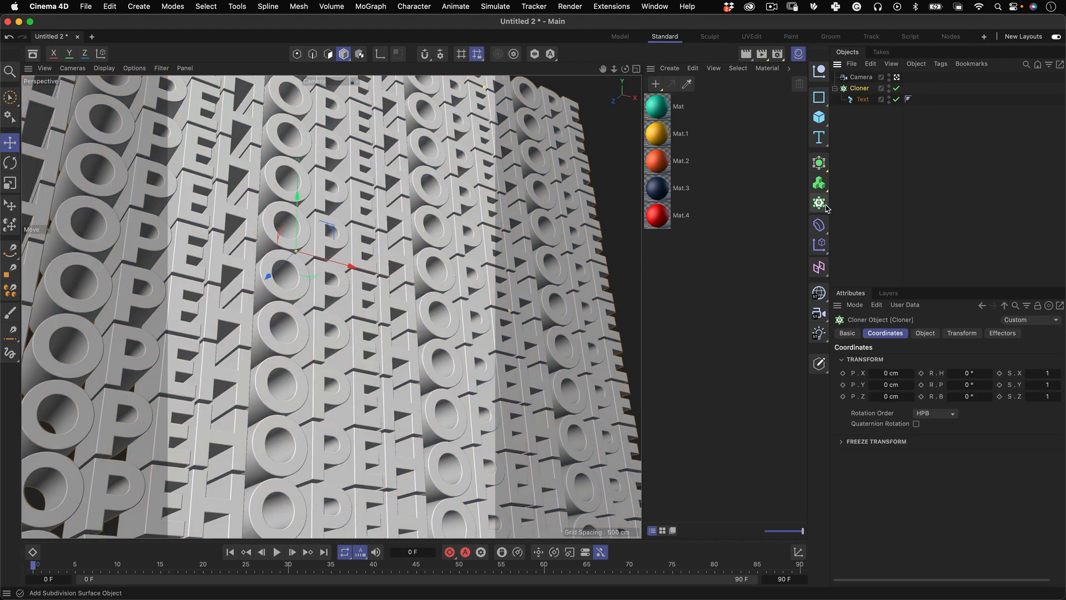
Step: Convert the Cloner to editable individual text objects and expand its hierarchy
{"action": "left_click", "coordinate": [865, 107]}
{"action": "left_click", "coordinate": [844, 90]}
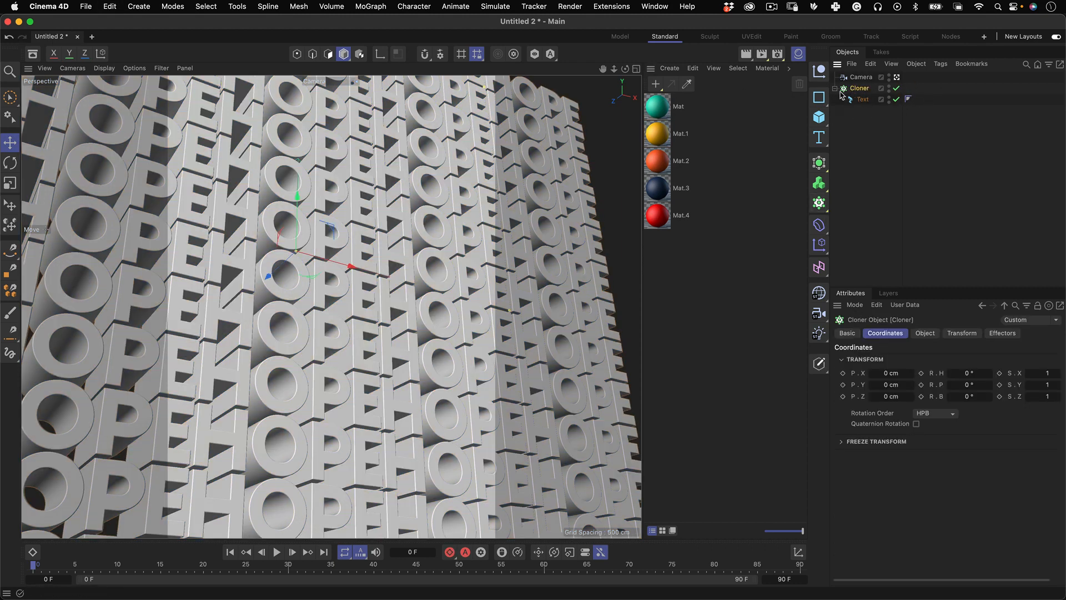
{"action": "key", "text": "c"}
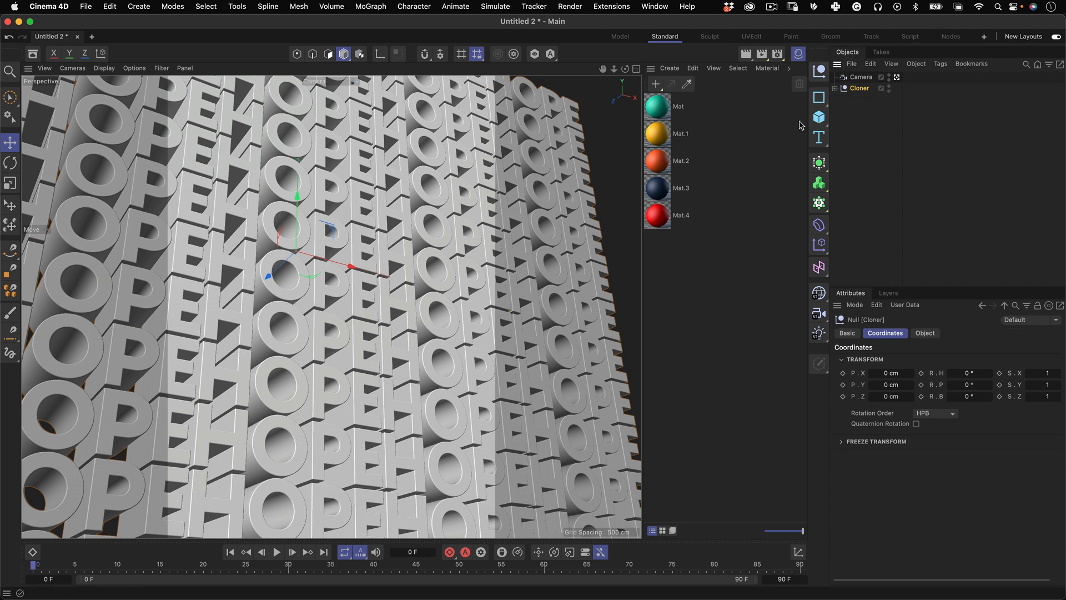
{"action": "left_click", "coordinate": [835, 89]}
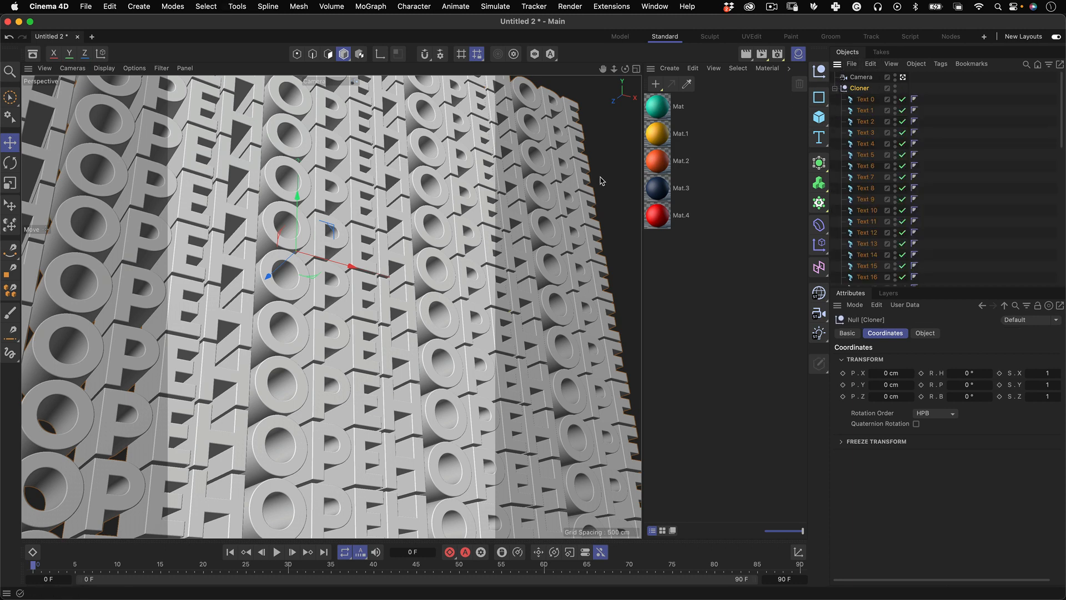
Step: Select all HOPE copies in the row at Y 159 cm and shift them together in the positive X direction
{"action": "left_click", "coordinate": [334, 205]}
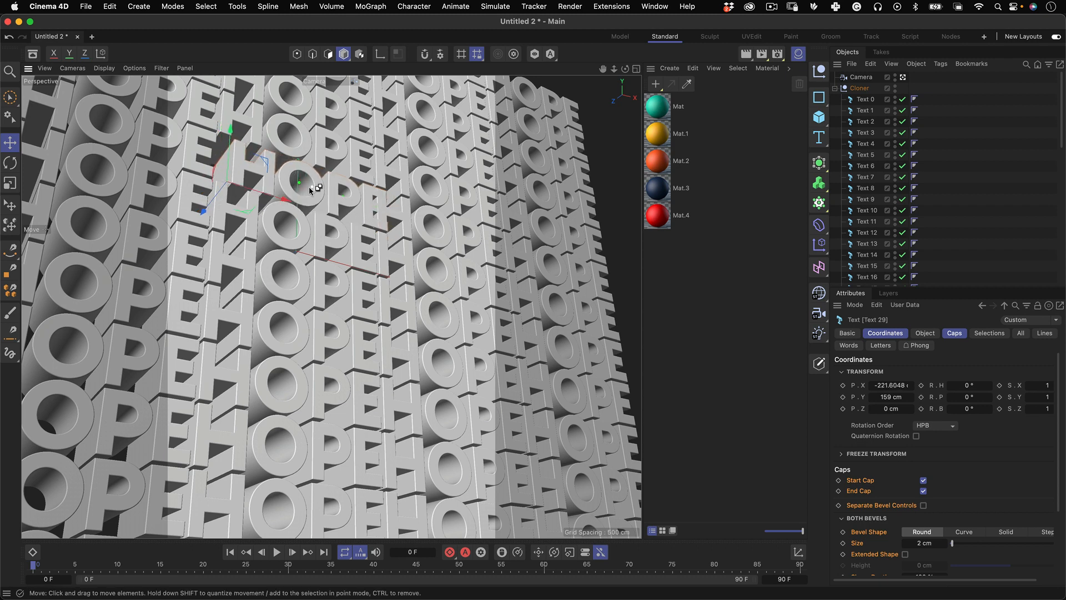
{"action": "key", "text": "super+z"}
{"action": "left_click", "coordinate": [401, 210], "text": "shift"}
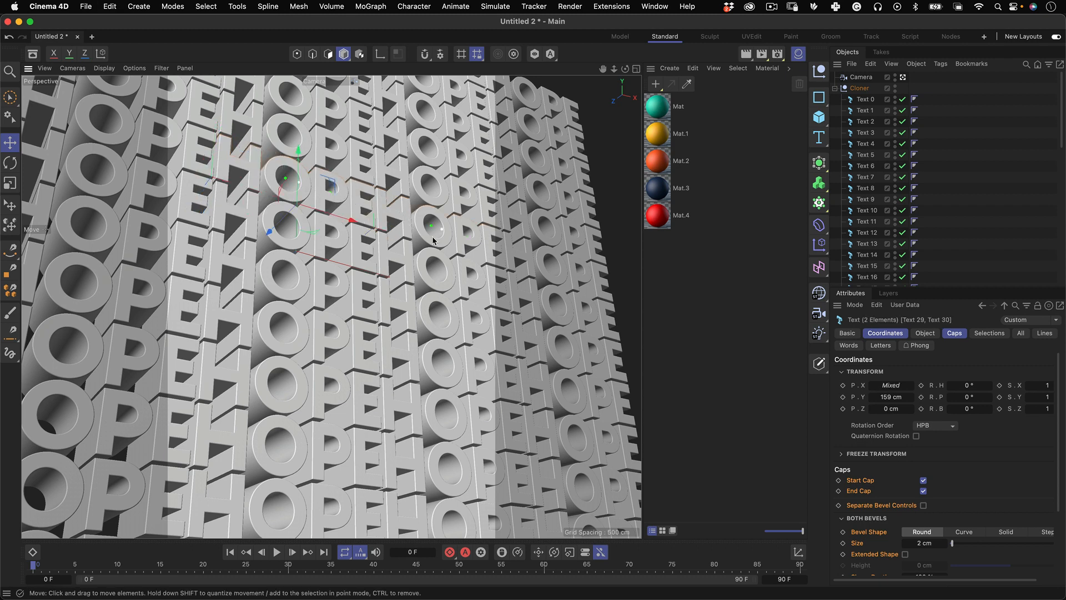
{"action": "left_click", "coordinate": [520, 261], "text": "shift"}
{"action": "left_click", "coordinate": [189, 149], "text": "shift"}
{"action": "left_click_drag", "start_coordinate": [298, 203], "coordinate": [383, 244]}
{"action": "left_click", "coordinate": [407, 179]}
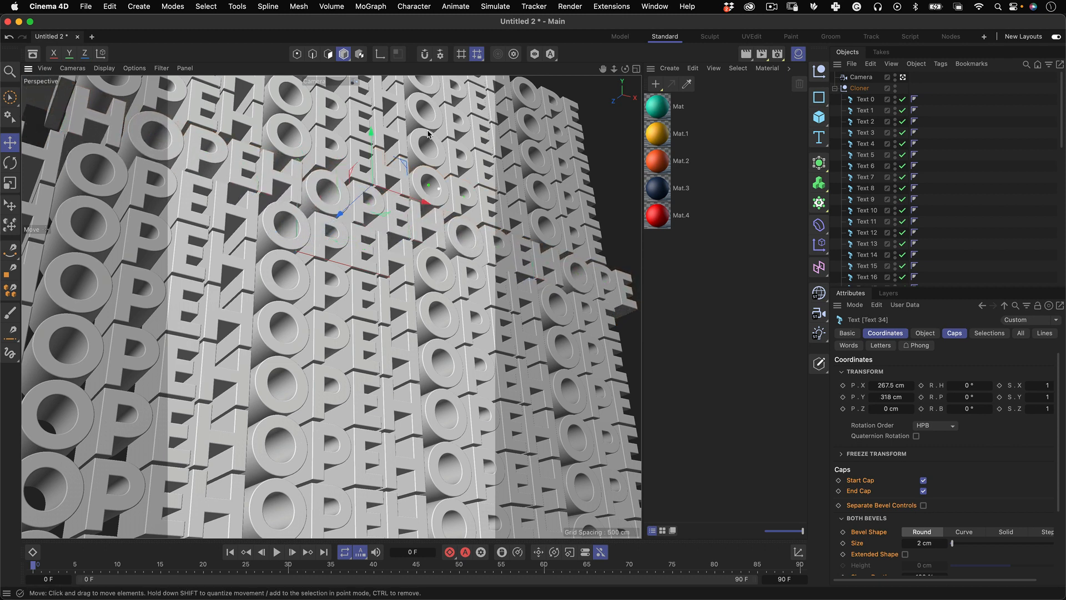
{"action": "left_click", "coordinate": [425, 137], "text": "shift"}
{"action": "left_click", "coordinate": [242, 128]}
Step: Show all four views and rectangle-select the HOPE row directly above the shifted one in the front view
{"action": "middle_click", "coordinate": [622, 99]}
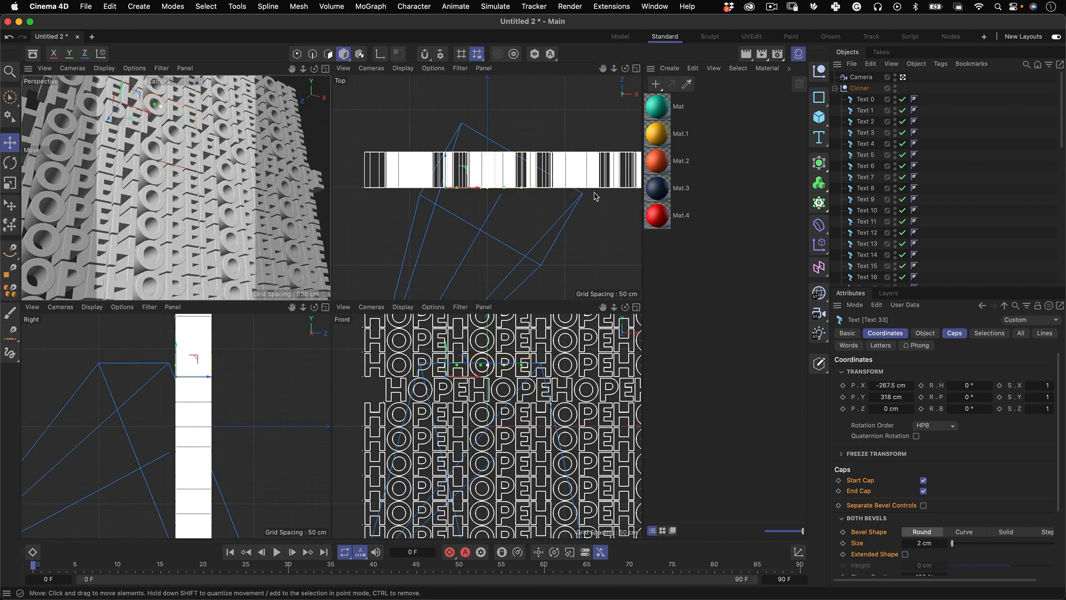
{"action": "scroll", "coordinate": [525, 386], "scroll_direction": "down", "scroll_amount": 8}
{"action": "scroll", "coordinate": [525, 386], "scroll_direction": "up", "scroll_amount": 2}
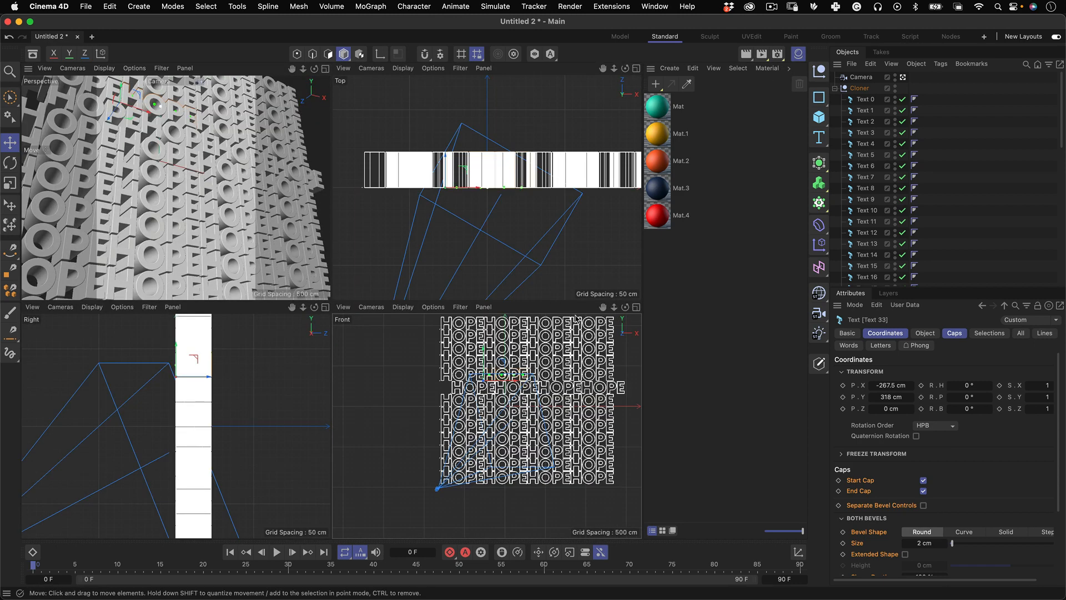
{"action": "left_click", "coordinate": [420, 382]}
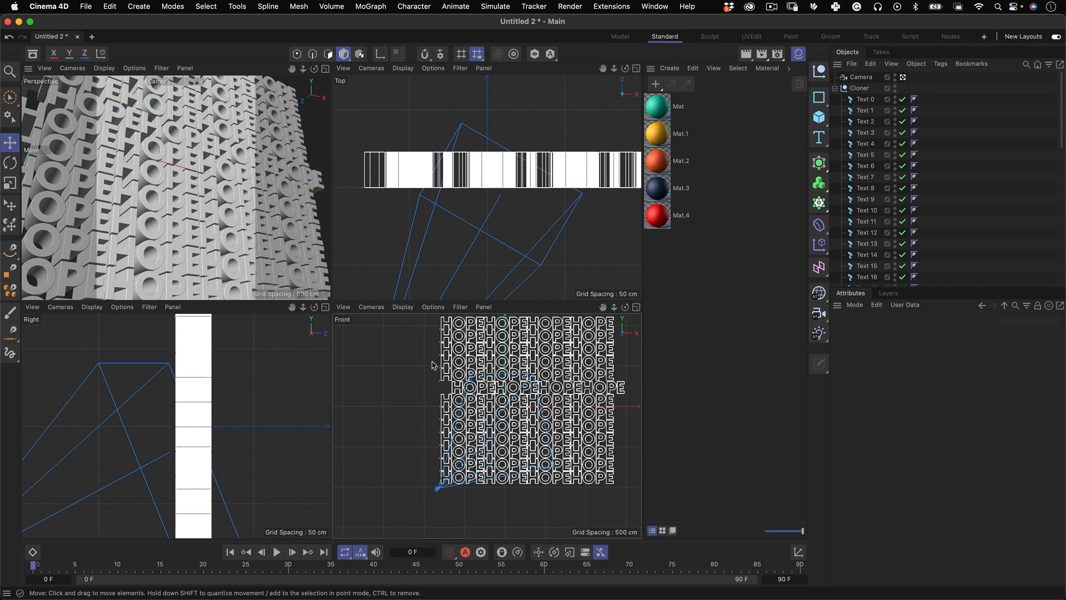
{"action": "left_click_drag", "start_coordinate": [10, 97], "coordinate": [55, 134]}
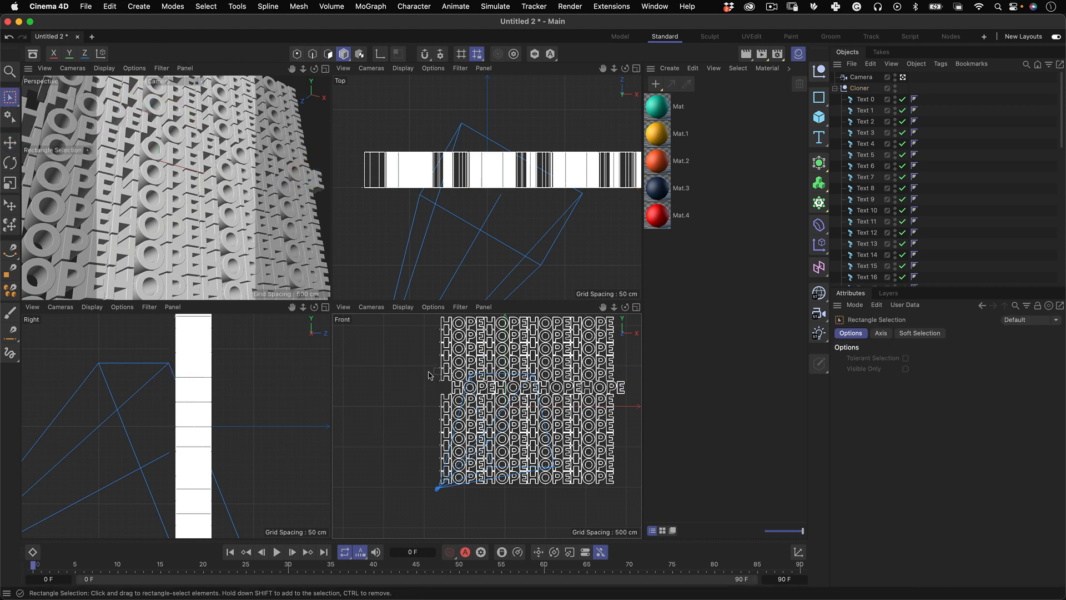
{"action": "left_click_drag", "start_coordinate": [430, 376], "coordinate": [633, 378]}
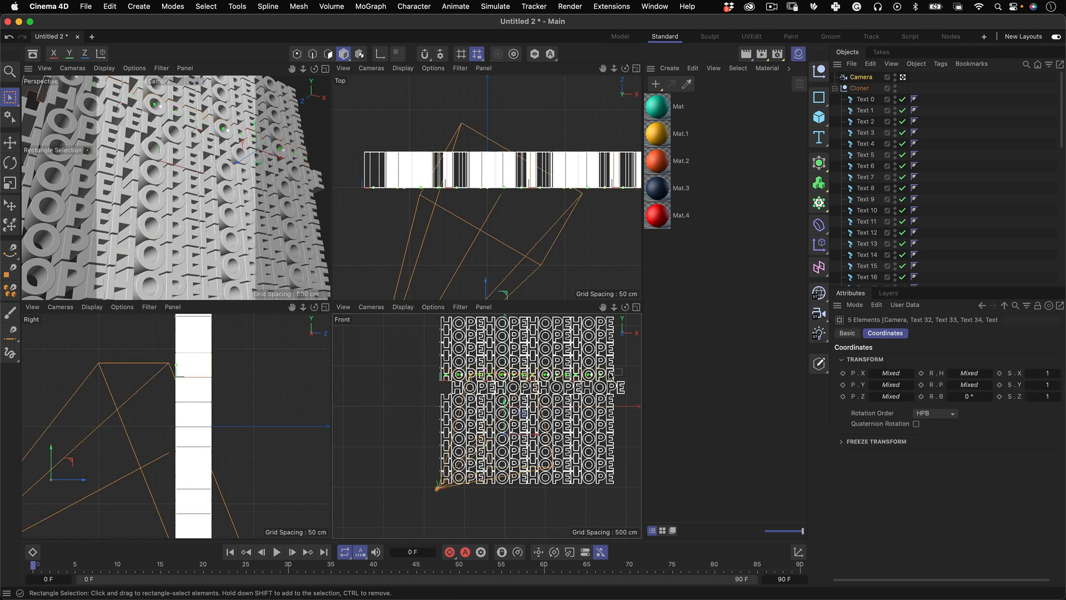
Step: Add a Protection tag to the Camera to lock its position, rotation and scale
{"action": "left_click", "coordinate": [859, 76]}
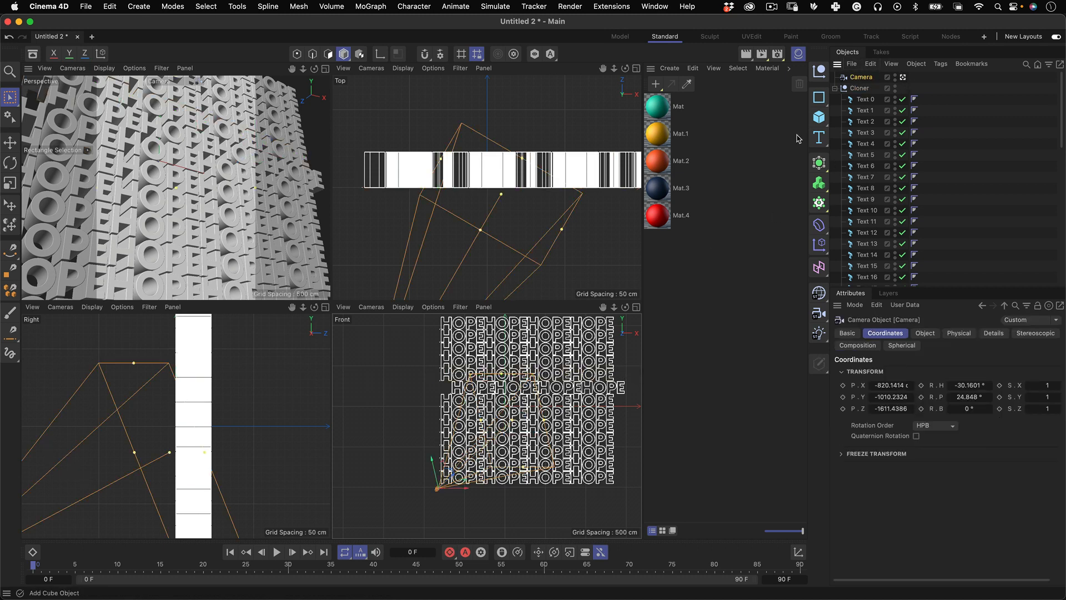
{"action": "left_click", "coordinate": [436, 345]}
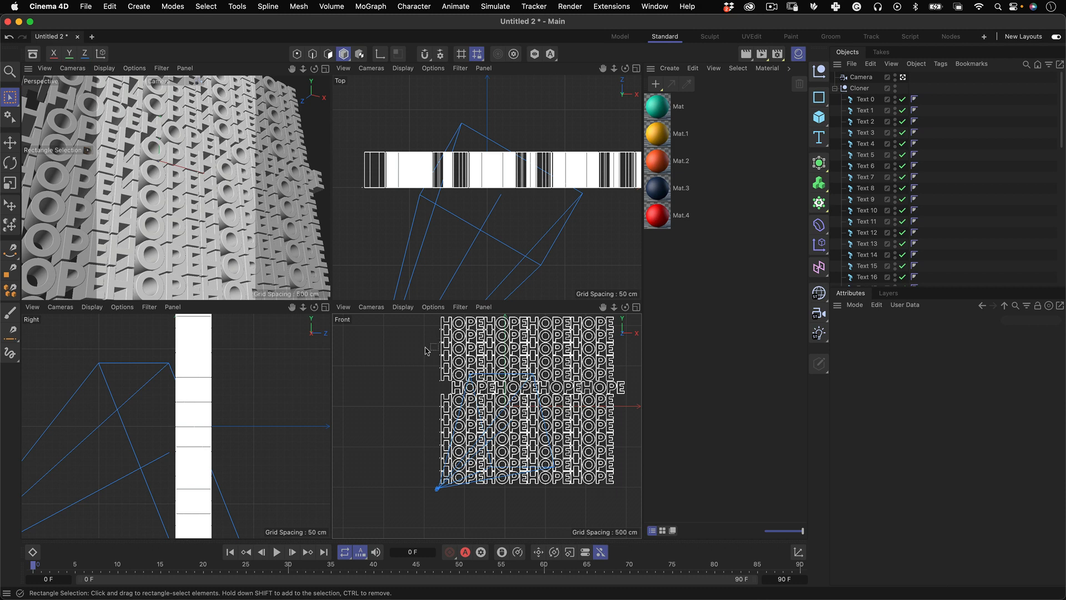
{"action": "left_click", "coordinate": [883, 77]}
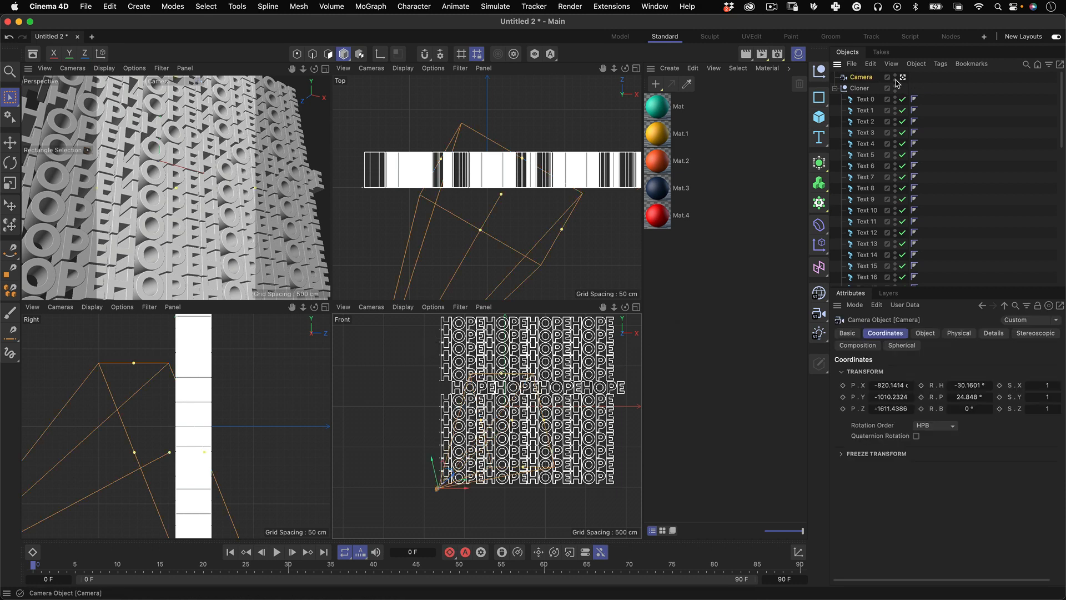
{"action": "right_click", "coordinate": [872, 84]}
{"action": "right_click", "coordinate": [873, 81]}
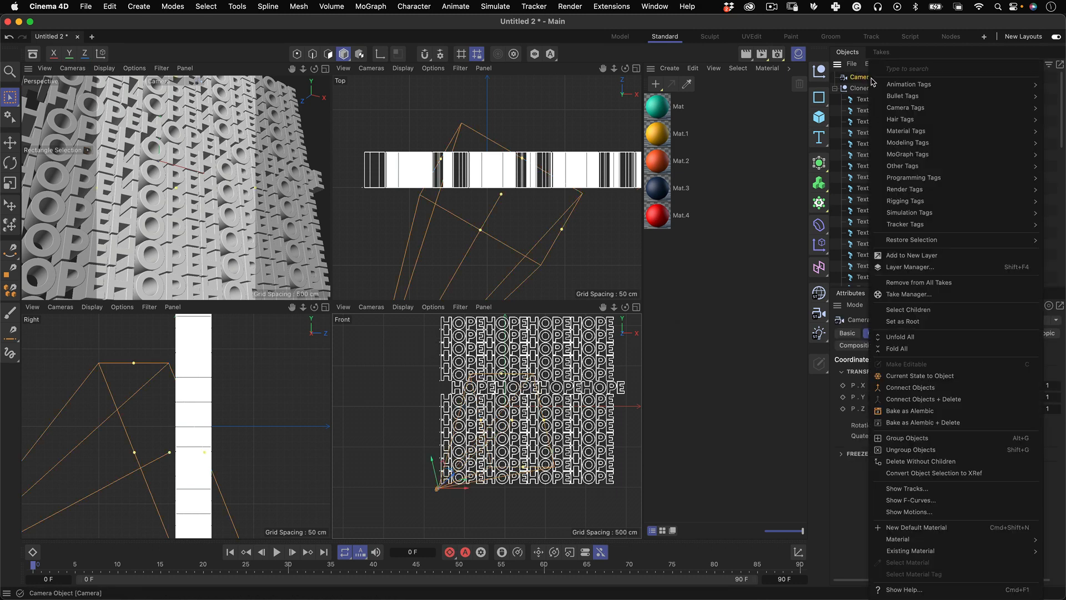
{"action": "mouse_move", "coordinate": [957, 145]}
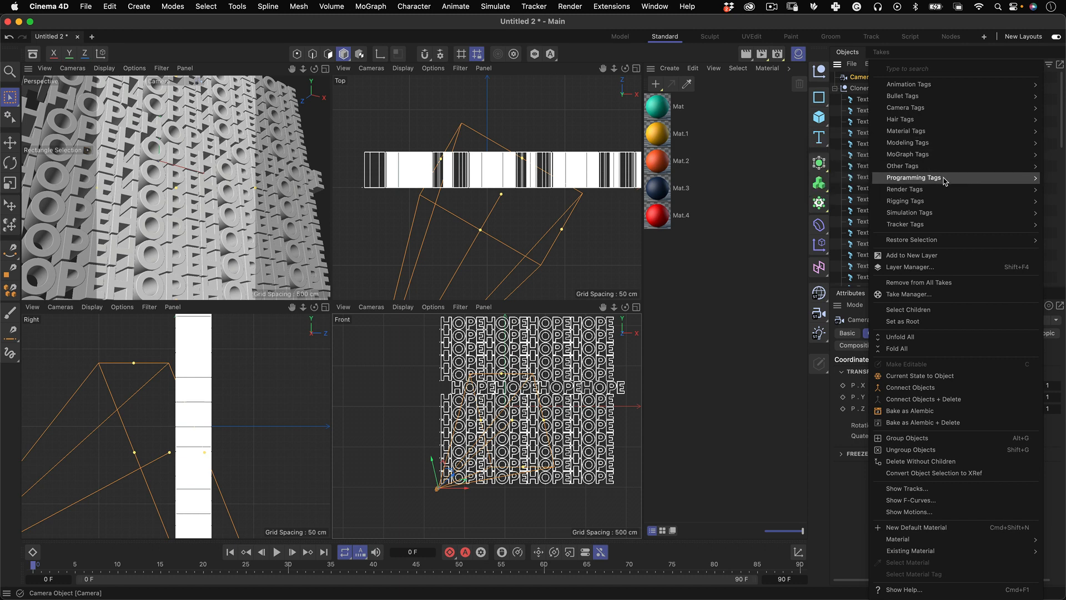
{"action": "mouse_move", "coordinate": [935, 204]}
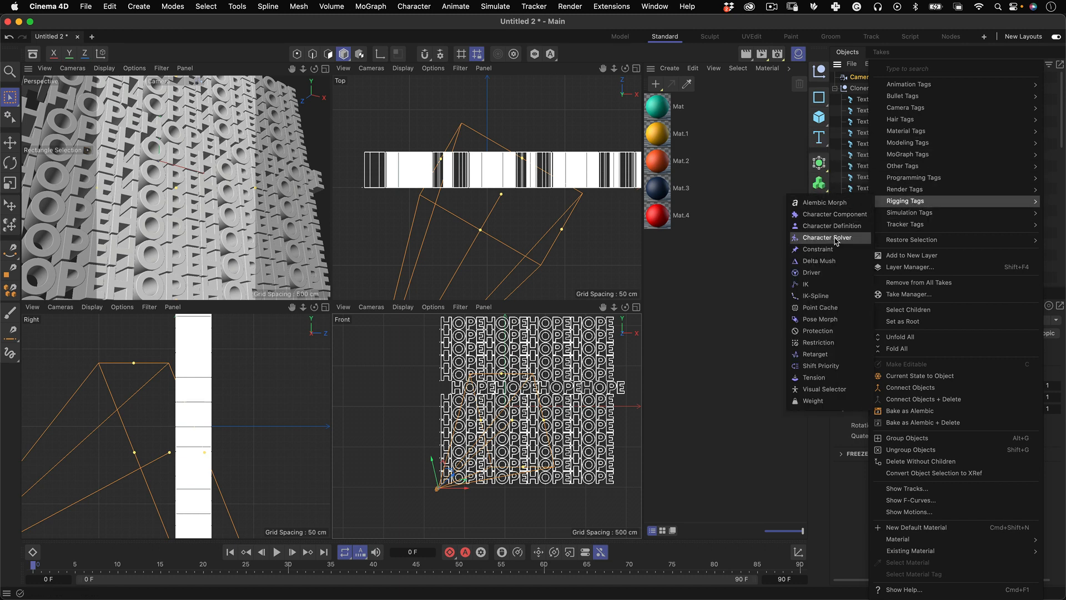
{"action": "left_click", "coordinate": [818, 331]}
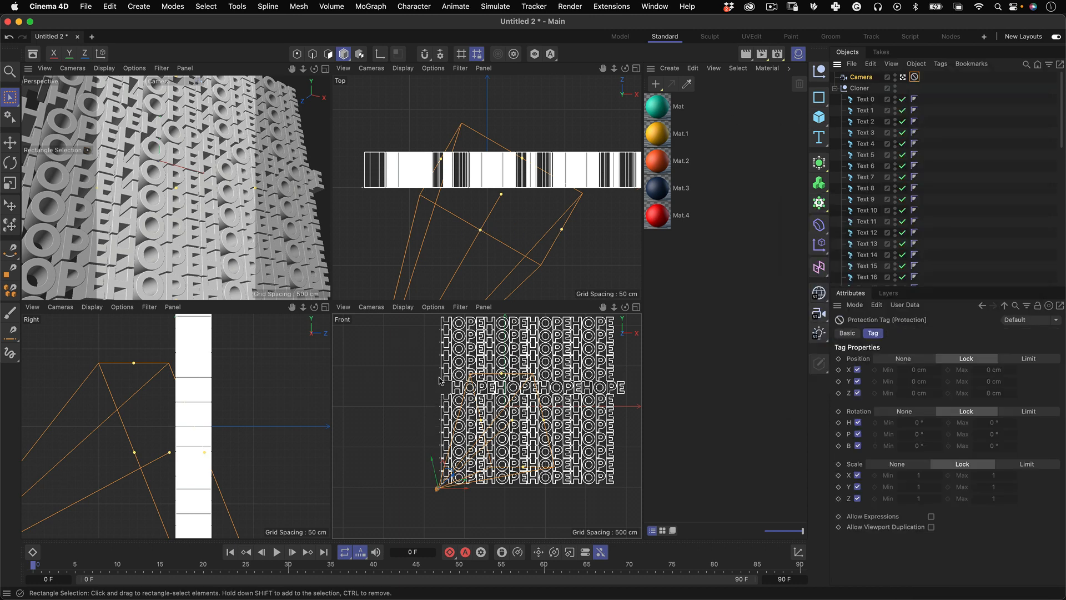
Step: In the front view, shift the HOPE row at Y 477 cm in positive X and the row at Y 795 cm in negative X
{"action": "left_click_drag", "start_coordinate": [432, 361], "coordinate": [635, 370]}
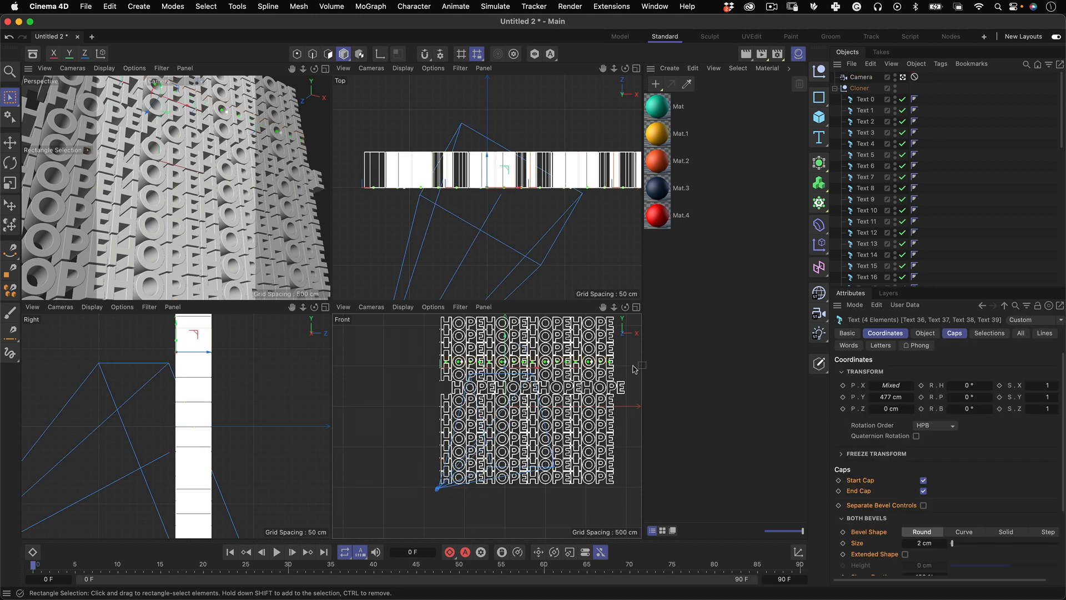
{"action": "left_click_drag", "start_coordinate": [536, 370], "coordinate": [557, 374]}
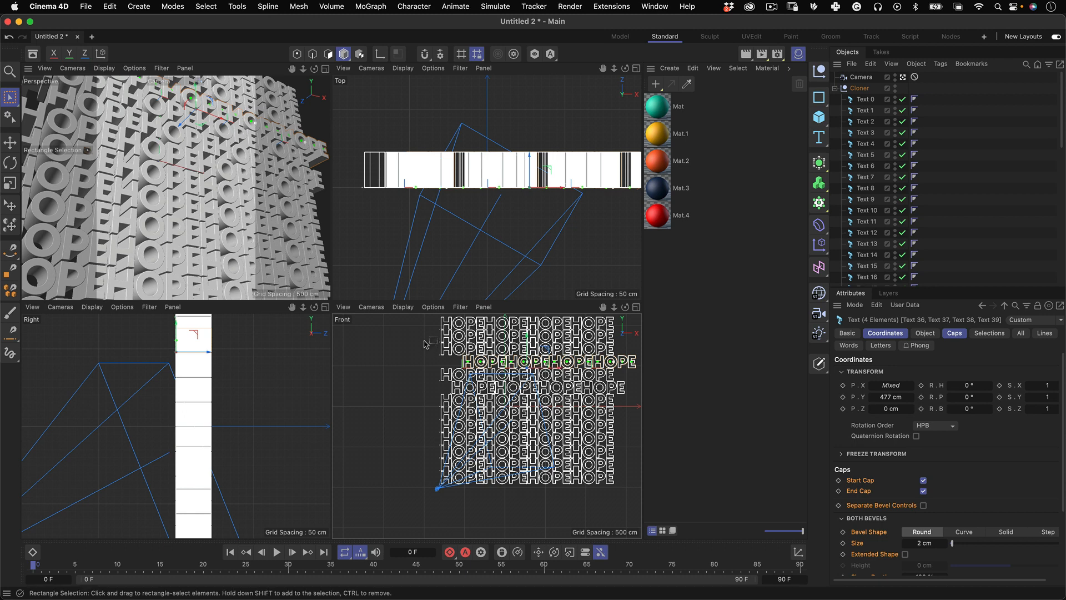
{"action": "left_click_drag", "start_coordinate": [424, 332], "coordinate": [627, 344]}
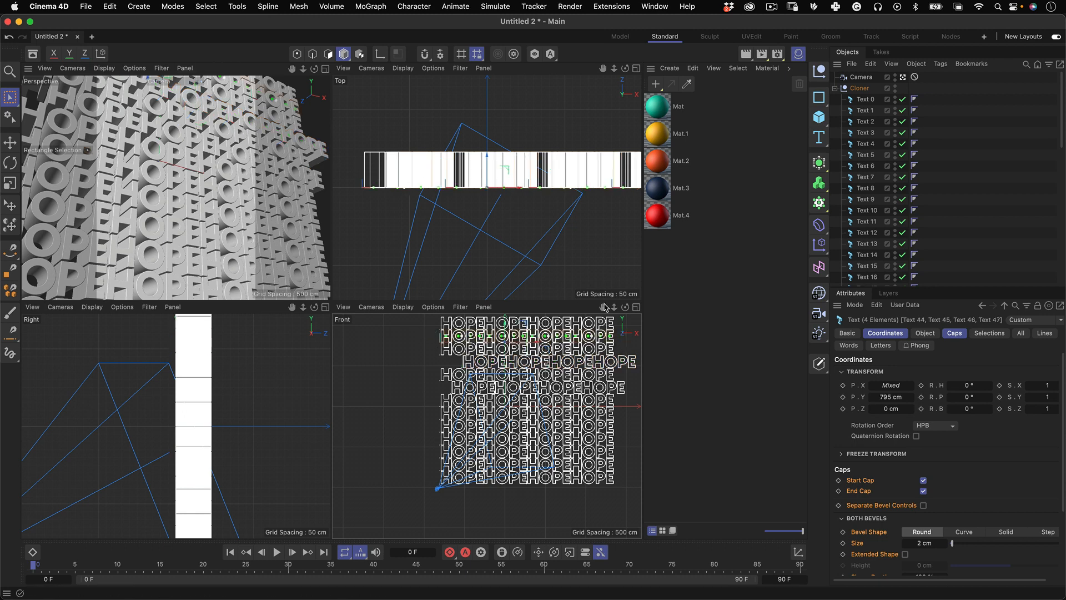
{"action": "mouse_move", "coordinate": [538, 346]}
{"action": "left_mouse_down"}
{"action": "mouse_move", "coordinate": [508, 344]}
{"action": "mouse_move", "coordinate": [519, 345]}
{"action": "left_mouse_up"}
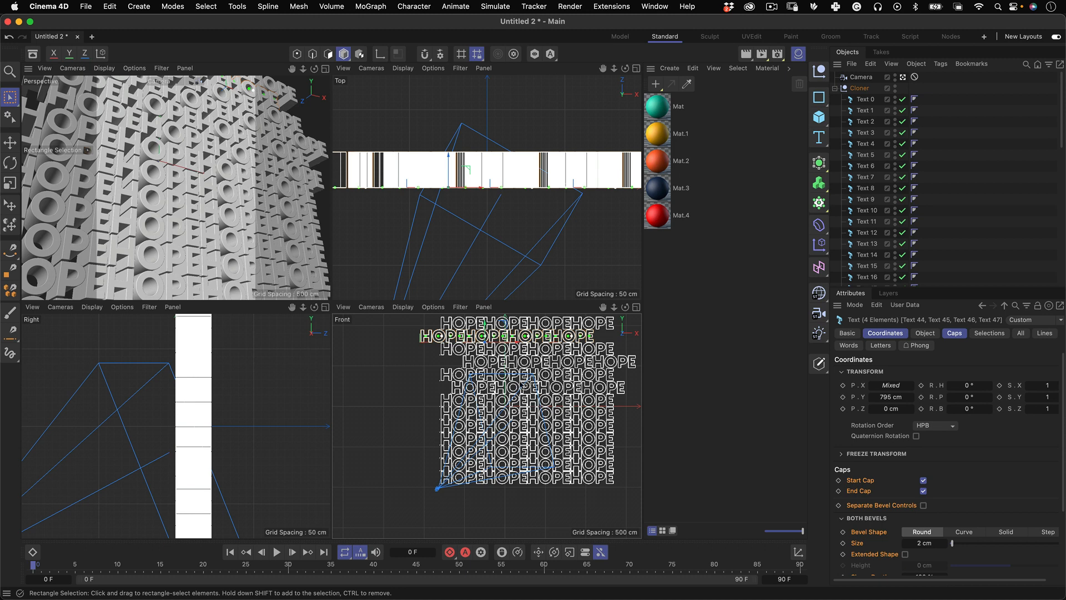
Step: Delete the Camera so that rectangle selections in the front view pick up only the text objects
{"action": "left_click_drag", "start_coordinate": [414, 397], "coordinate": [608, 412]}
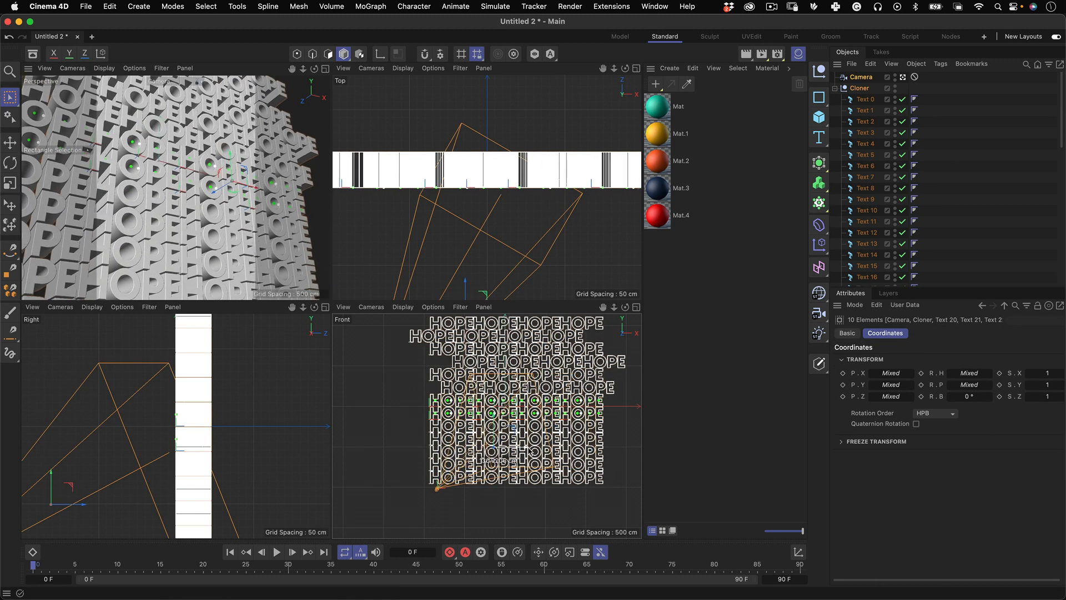
{"action": "left_click", "coordinate": [860, 77]}
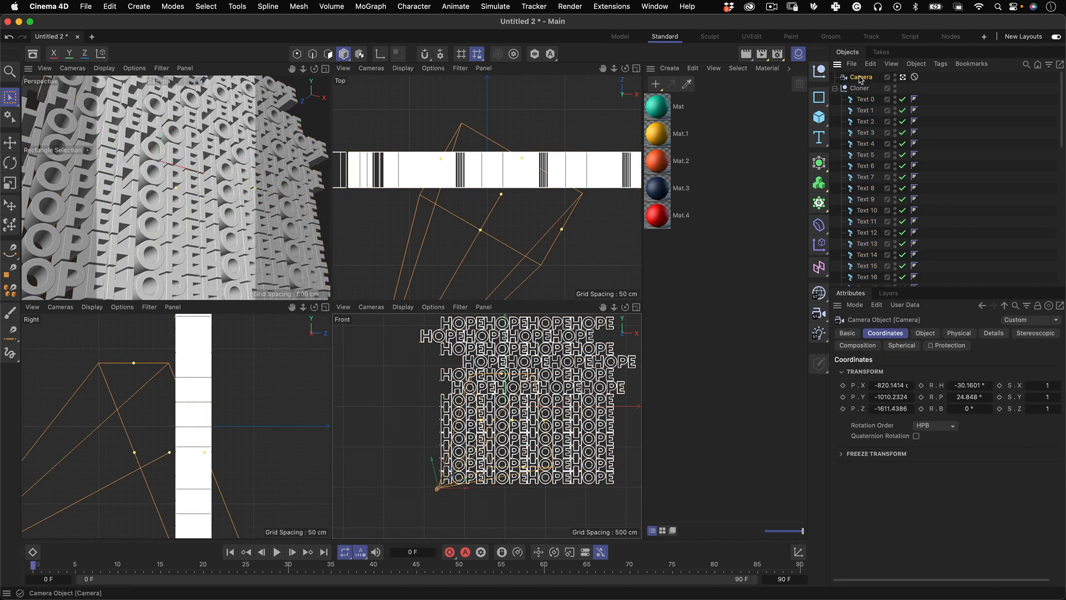
{"action": "left_click", "coordinate": [409, 424]}
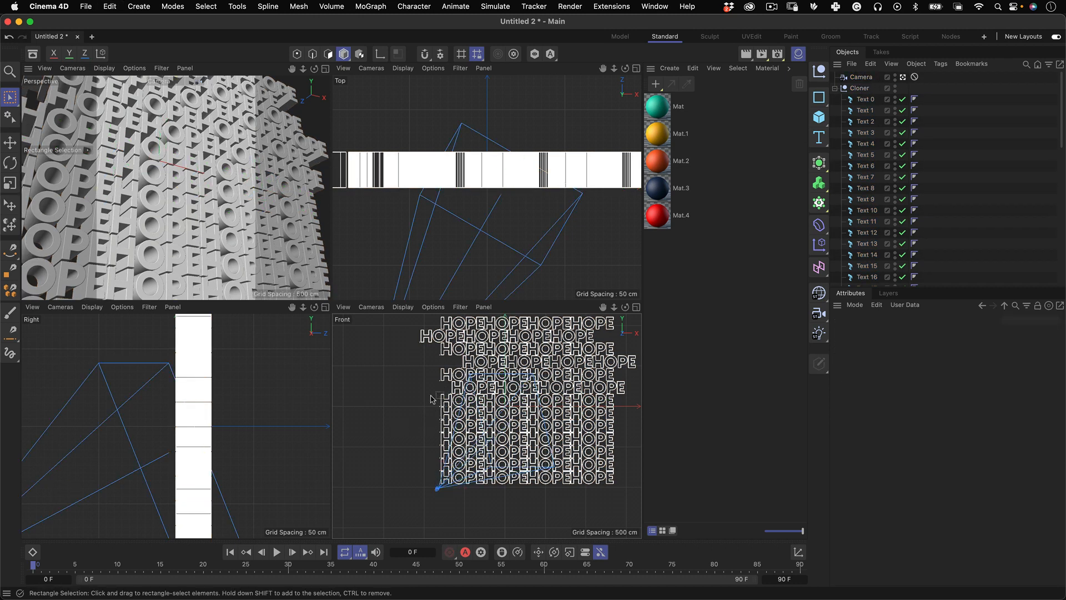
{"action": "left_click_drag", "start_coordinate": [424, 388], "coordinate": [621, 403]}
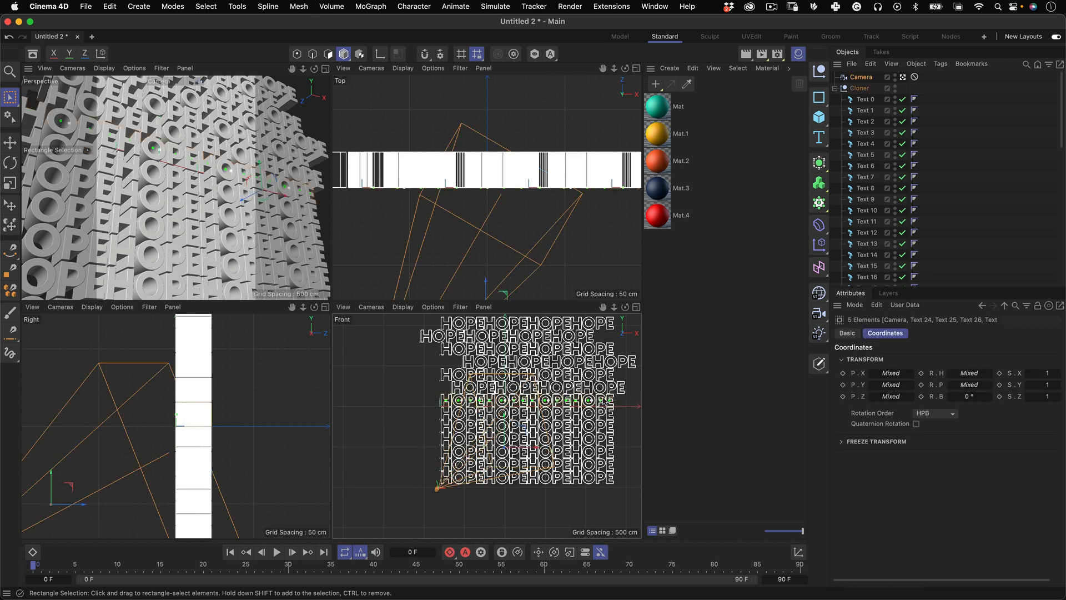
{"action": "left_click", "coordinate": [866, 77]}
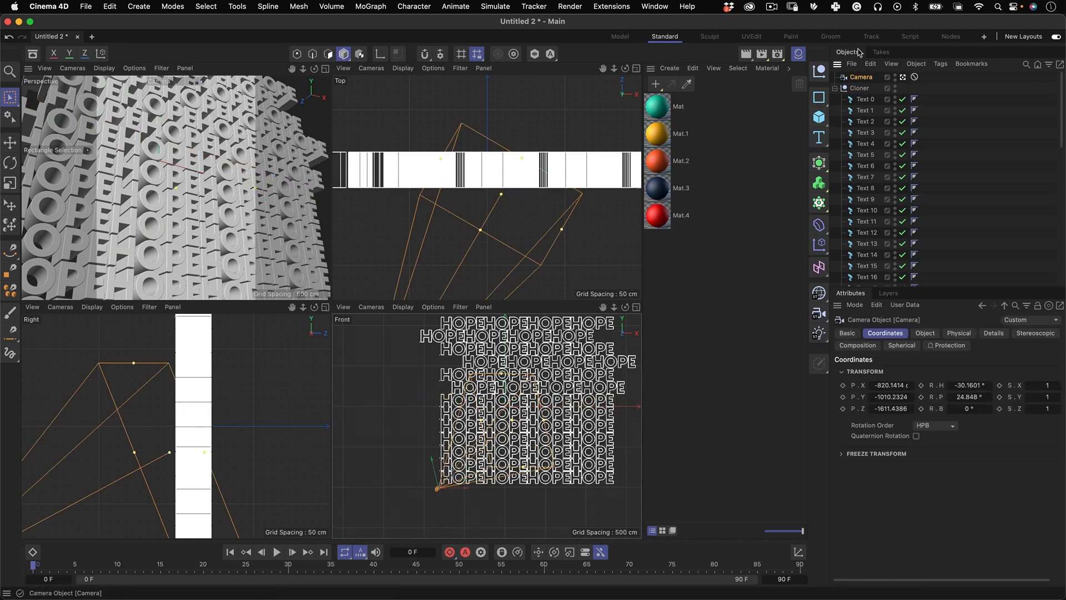
{"action": "key", "text": "BackSpace"}
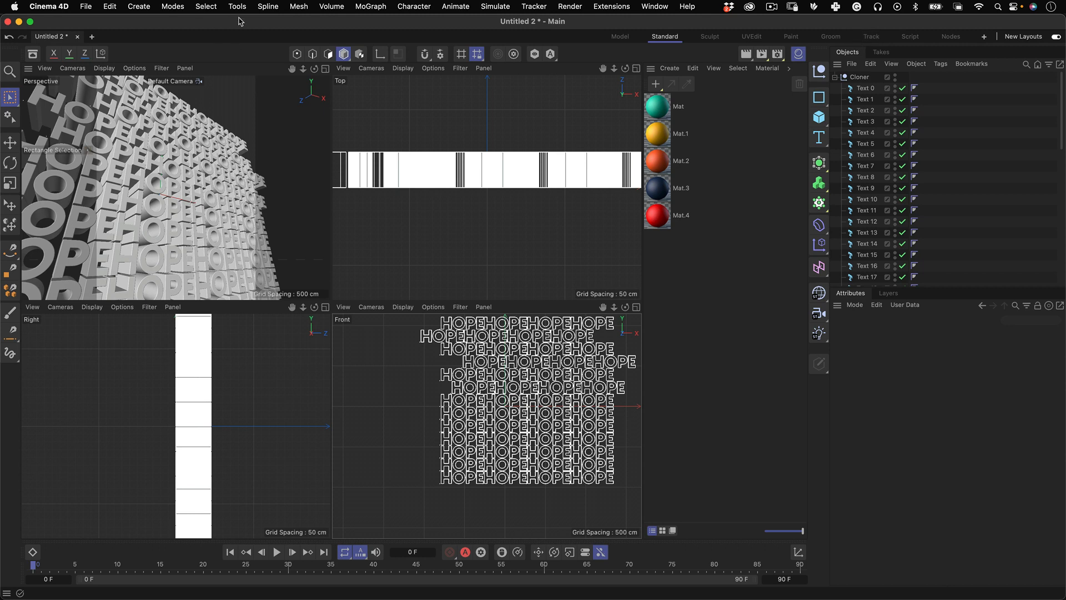
Step: Select the HOPE row at Y -159 cm in the front view and shift it in the positive X direction
{"action": "left_click_drag", "start_coordinate": [302, 68], "coordinate": [289, 86]}
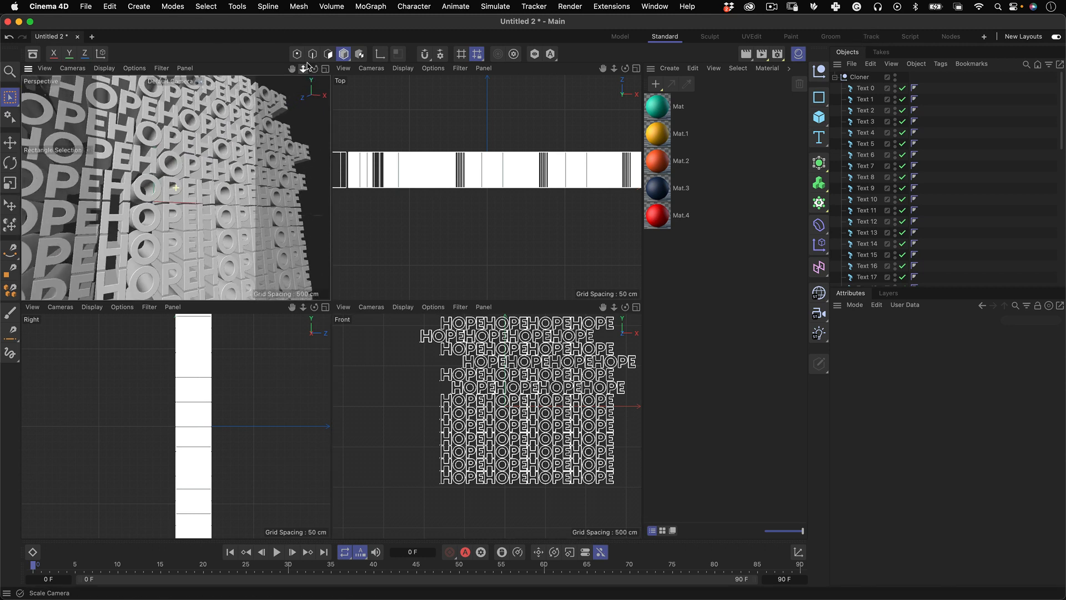
{"action": "left_click_drag", "start_coordinate": [228, 223], "coordinate": [221, 215], "text": "alt"}
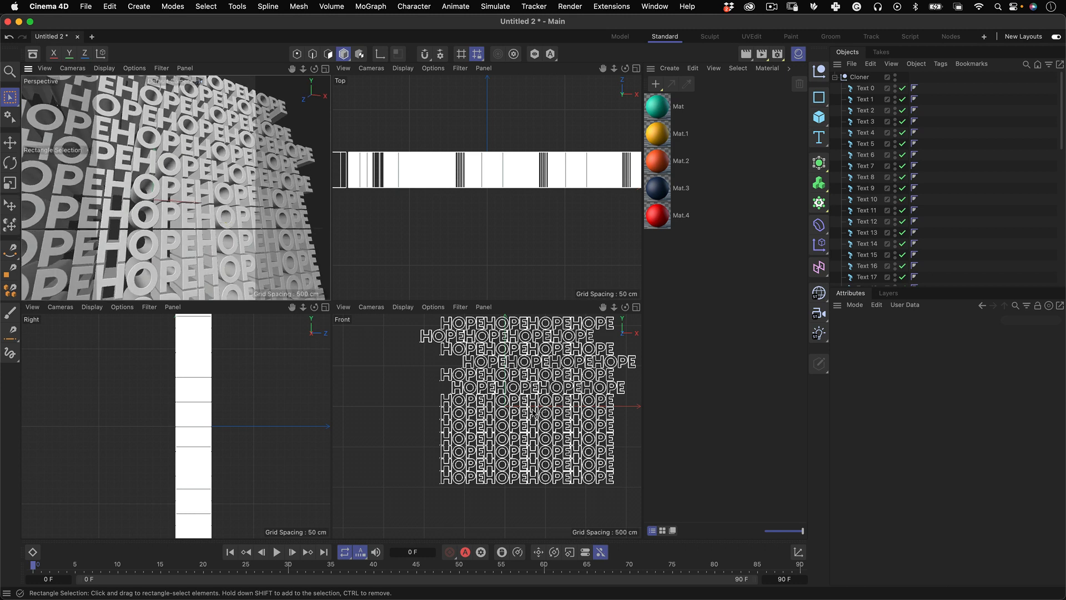
{"action": "left_click_drag", "start_coordinate": [429, 416], "coordinate": [638, 426]}
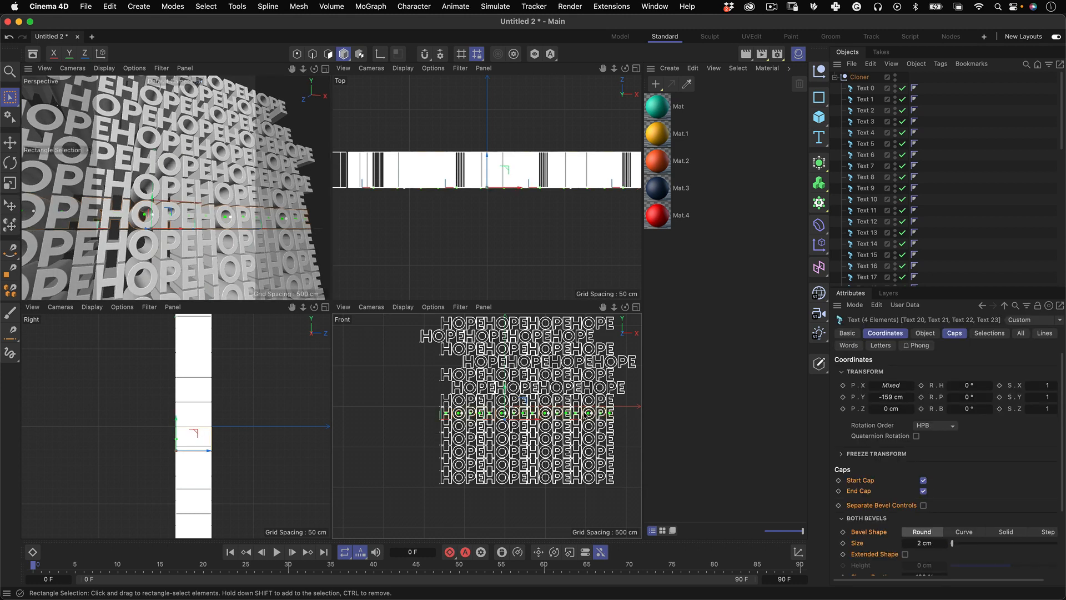
{"action": "mouse_move", "coordinate": [538, 419]}
{"action": "left_mouse_down"}
{"action": "mouse_move", "coordinate": [557, 420]}
{"action": "mouse_move", "coordinate": [527, 420]}
{"action": "mouse_move", "coordinate": [549, 421]}
{"action": "left_mouse_up"}
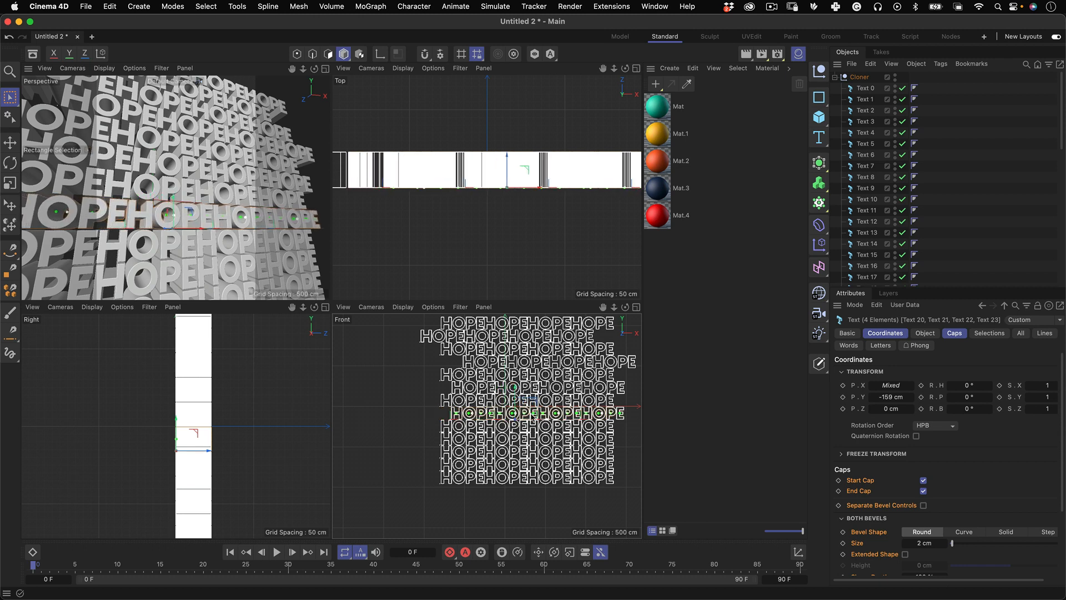
Step: Shift the HOPE row at Y -477 cm in negative X and the second-lowest row in positive X
{"action": "left_click_drag", "start_coordinate": [436, 433], "coordinate": [621, 442]}
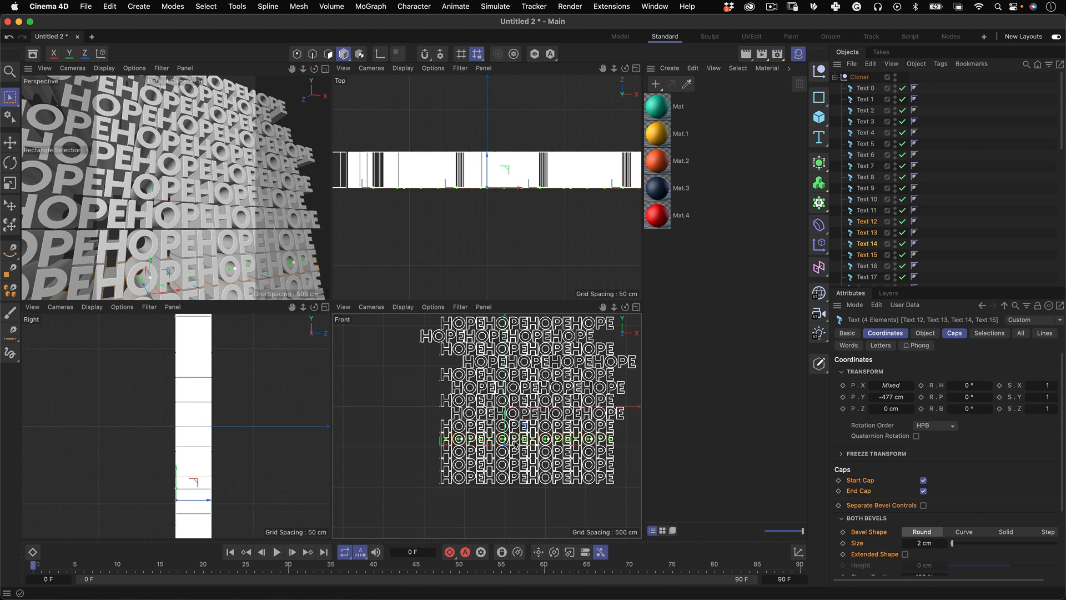
{"action": "left_click_drag", "start_coordinate": [536, 450], "coordinate": [513, 451]}
{"action": "left_click_drag", "start_coordinate": [424, 461], "coordinate": [633, 472]}
{"action": "left_click_drag", "start_coordinate": [544, 476], "coordinate": [555, 478]}
Step: Select the four HOPE copies in the lowest row, at Y -954 cm, and delete them
{"action": "left_click_drag", "start_coordinate": [419, 506], "coordinate": [615, 476]}
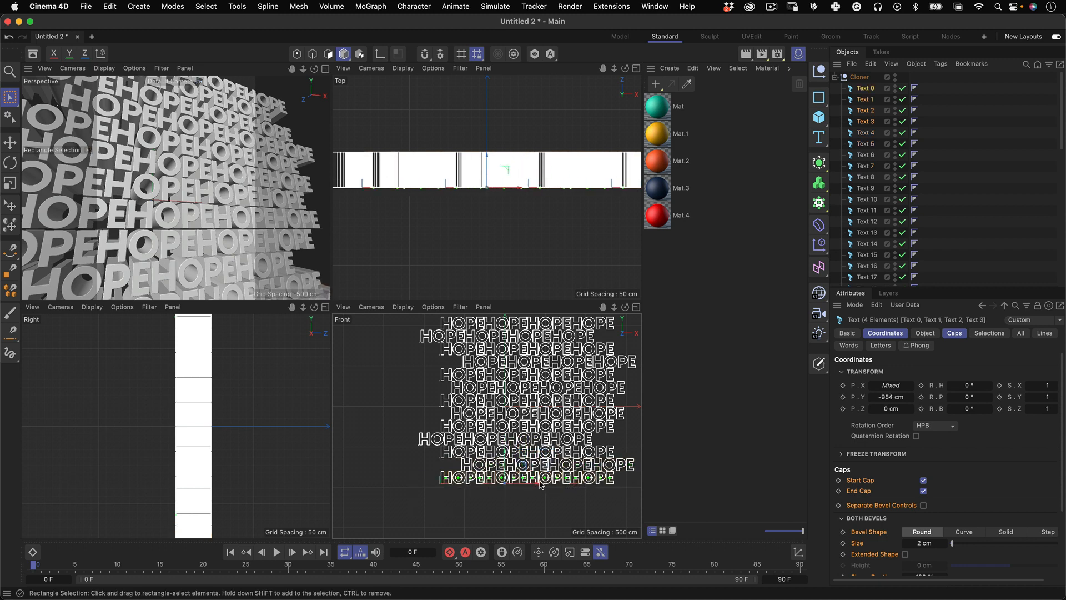
{"action": "left_click_drag", "start_coordinate": [540, 483], "coordinate": [534, 485]}
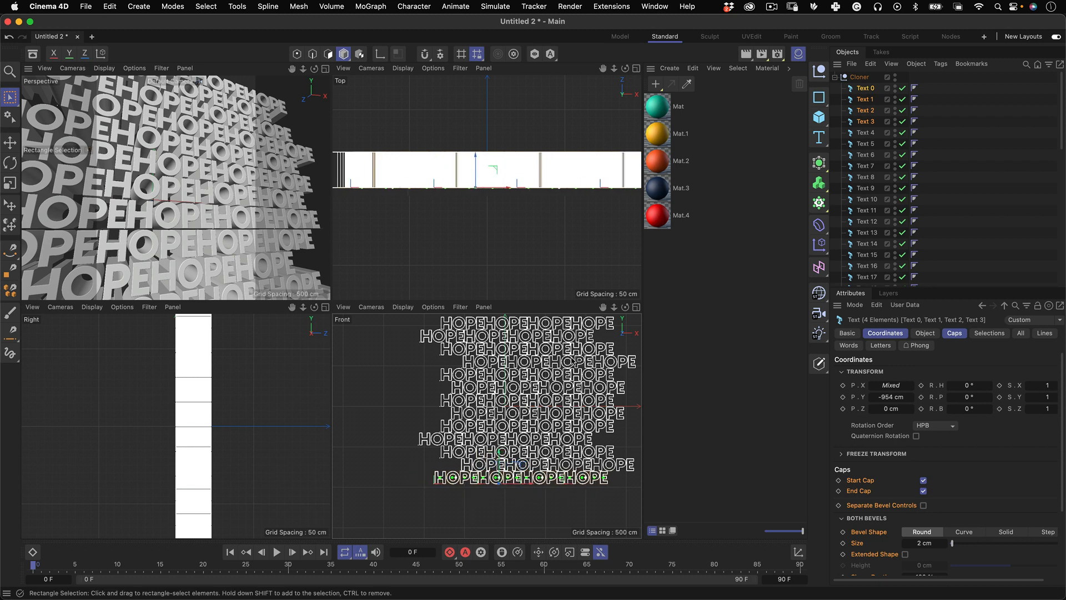
{"action": "key", "text": "Delete"}
Step: Shift the HOPE row at Y -159 cm in negative X and the row at Y 318 cm slightly in positive X
{"action": "left_click_drag", "start_coordinate": [433, 407], "coordinate": [633, 422]}
{"action": "left_click_drag", "start_coordinate": [553, 424], "coordinate": [524, 422]}
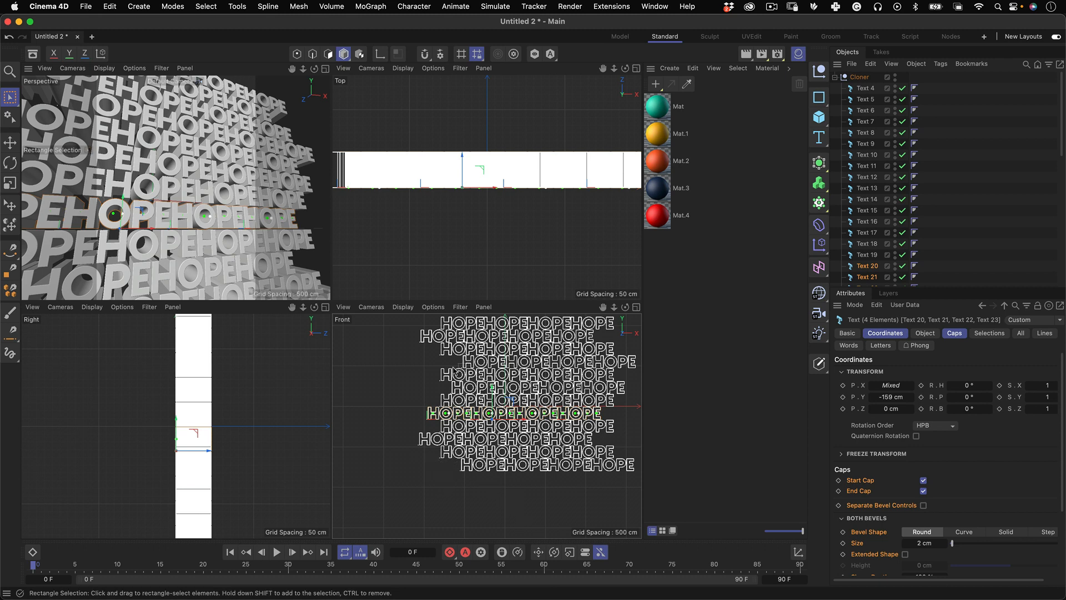
{"action": "left_click_drag", "start_coordinate": [415, 369], "coordinate": [639, 388]}
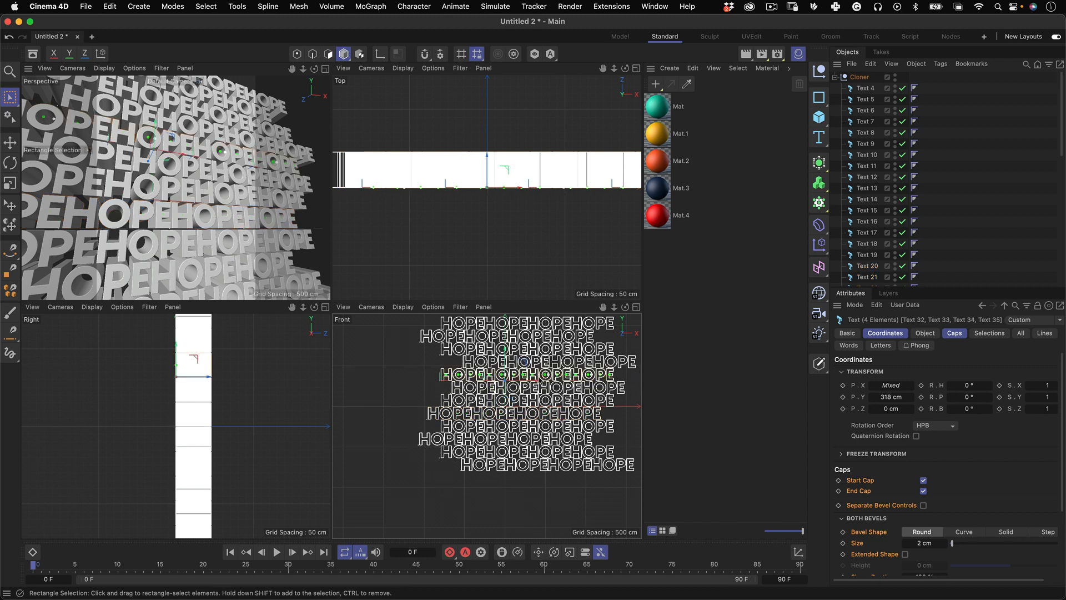
{"action": "mouse_move", "coordinate": [540, 384]}
{"action": "left_mouse_down"}
{"action": "mouse_move", "coordinate": [552, 389]}
{"action": "mouse_move", "coordinate": [543, 382]}
{"action": "left_mouse_up"}
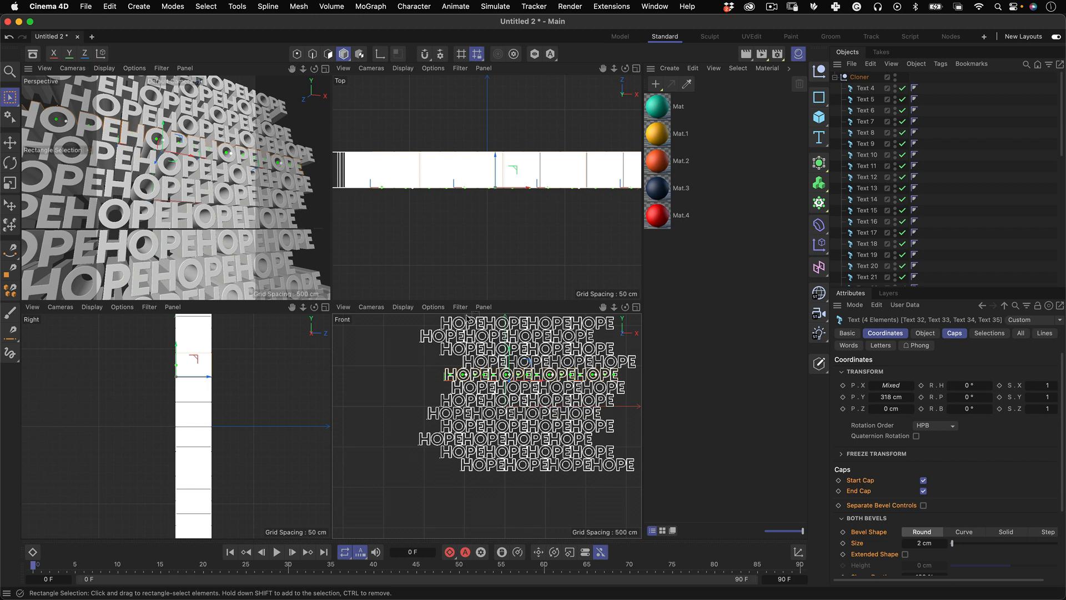
Step: Deselect the text, collapse the Cloner hierarchy and maximize the perspective view
{"action": "left_click", "coordinate": [973, 107]}
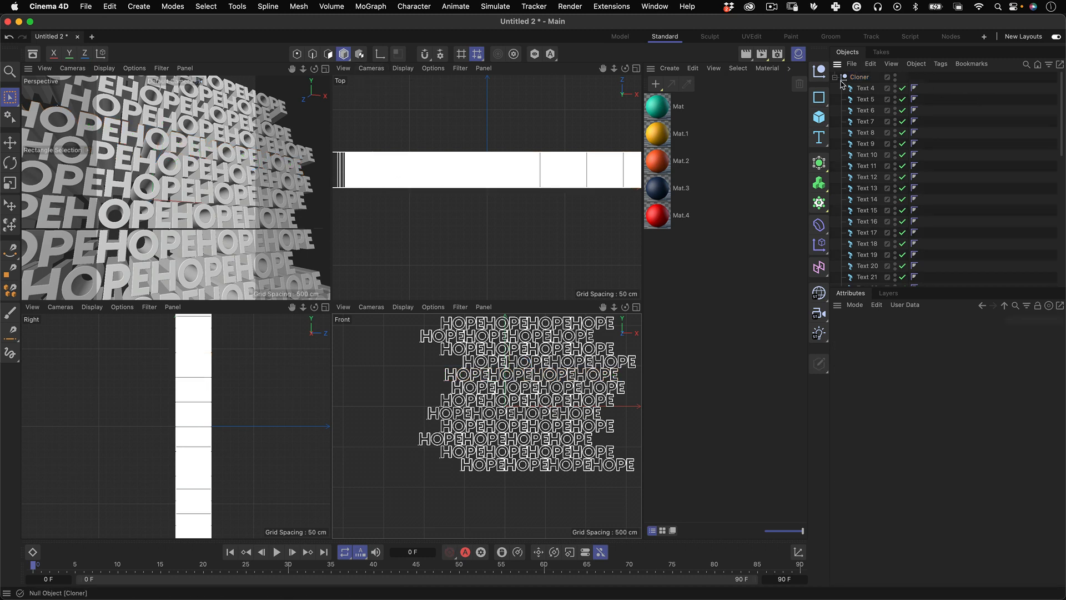
{"action": "left_click", "coordinate": [835, 78]}
{"action": "left_click", "coordinate": [325, 68]}
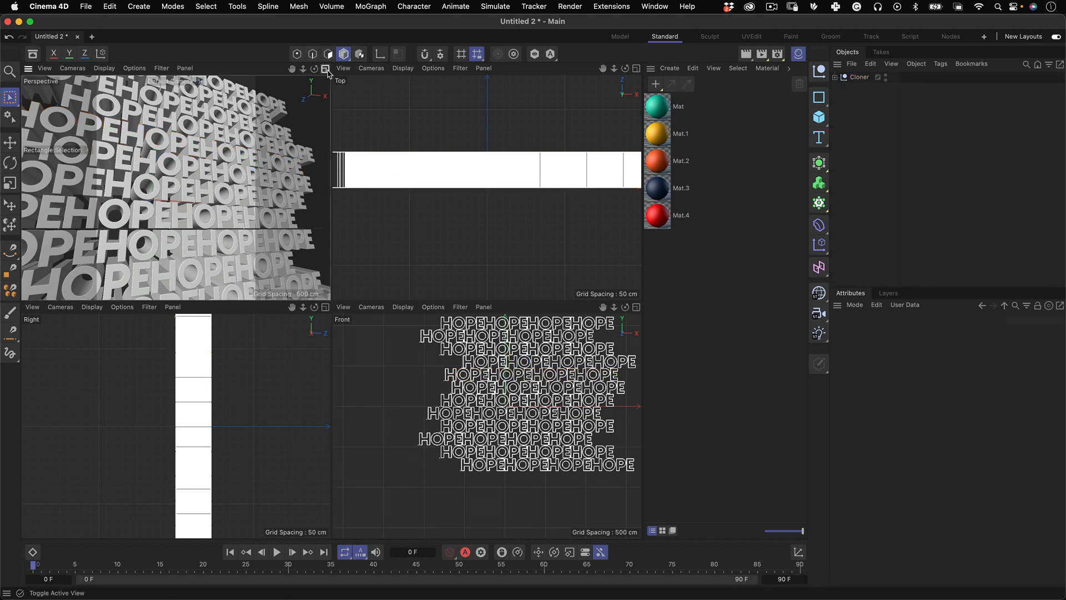
Step: Add a new Camera with the Portrait (80 mm) focal length and look through it
{"action": "left_click_drag", "start_coordinate": [819, 314], "coordinate": [872, 331]}
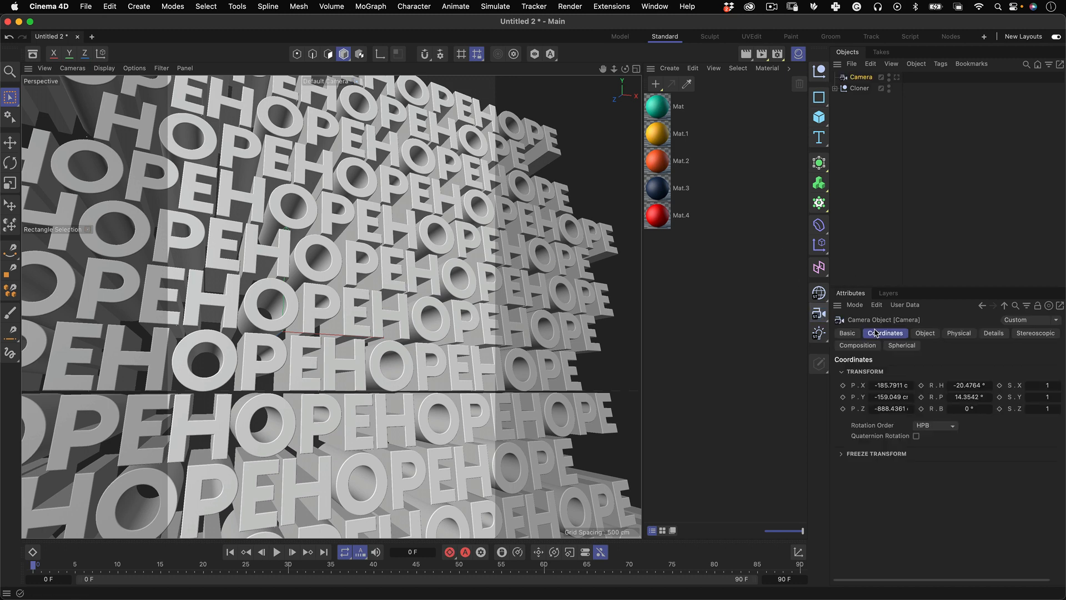
{"action": "left_click", "coordinate": [925, 333]}
{"action": "left_click", "coordinate": [998, 385]}
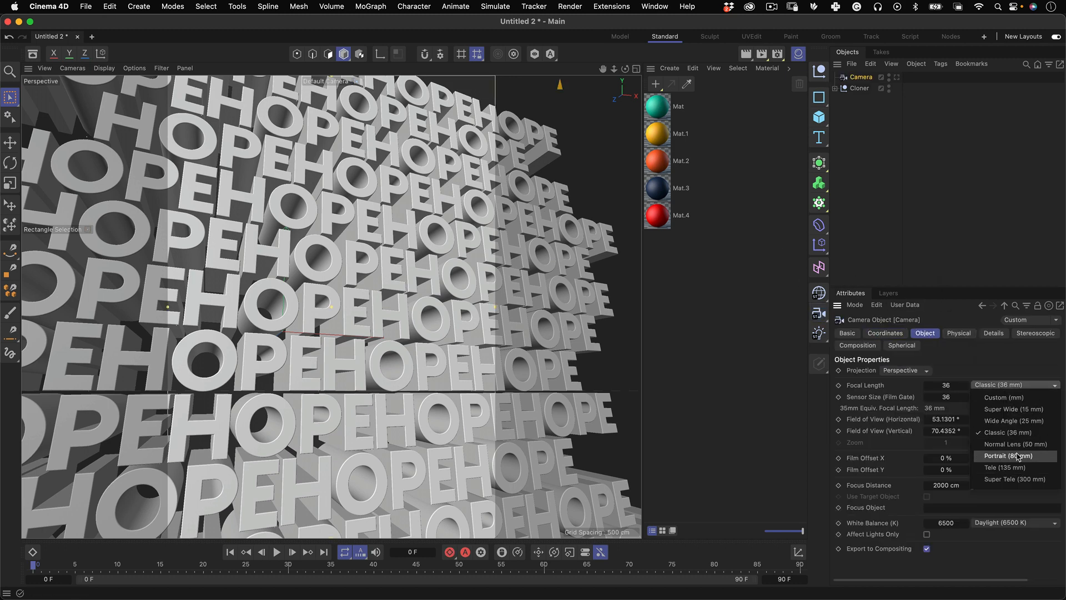
{"action": "left_click", "coordinate": [999, 469]}
{"action": "left_click", "coordinate": [896, 77]}
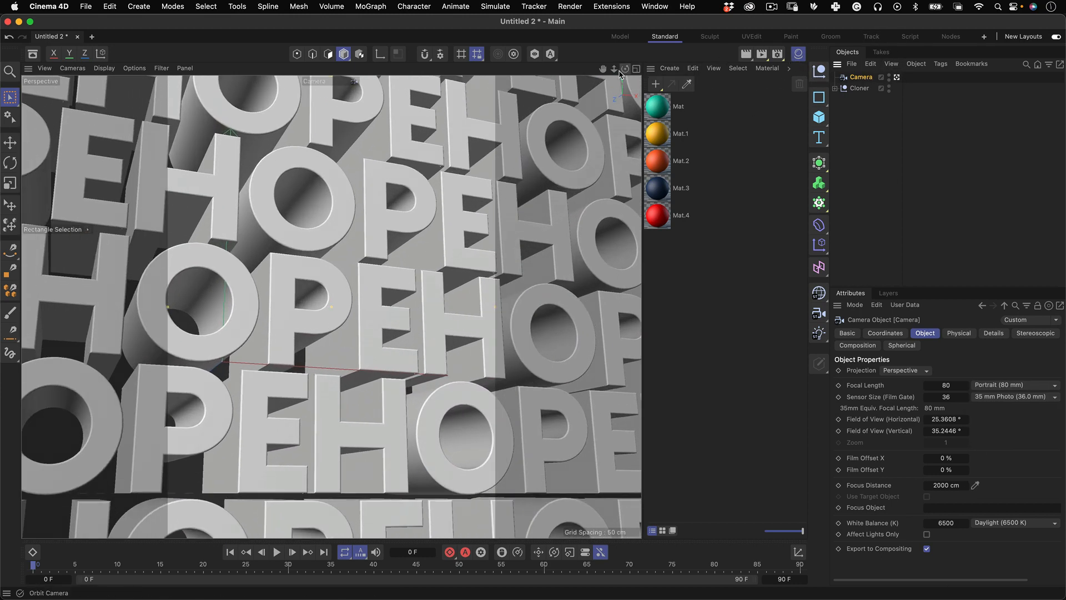
Step: Frame the camera from a low angle so the offset HOPE rows fill the portrait frame
{"action": "left_click_drag", "start_coordinate": [613, 68], "coordinate": [588, 195]}
{"action": "left_click_drag", "start_coordinate": [229, 353], "coordinate": [234, 328], "text": "alt"}
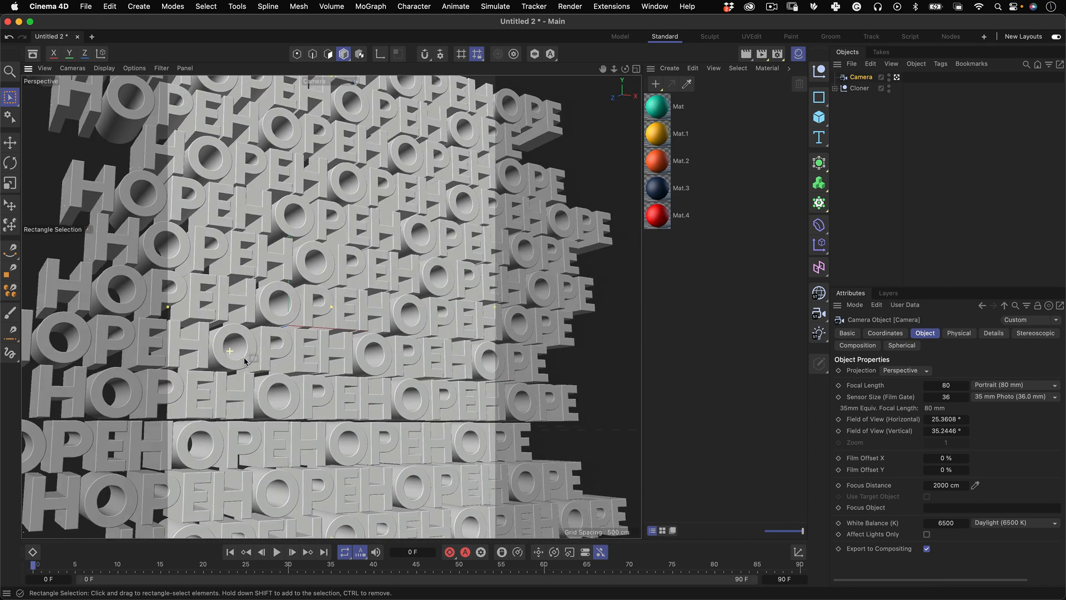
{"action": "right_click_drag", "start_coordinate": [332, 286], "coordinate": [395, 266], "text": "alt"}
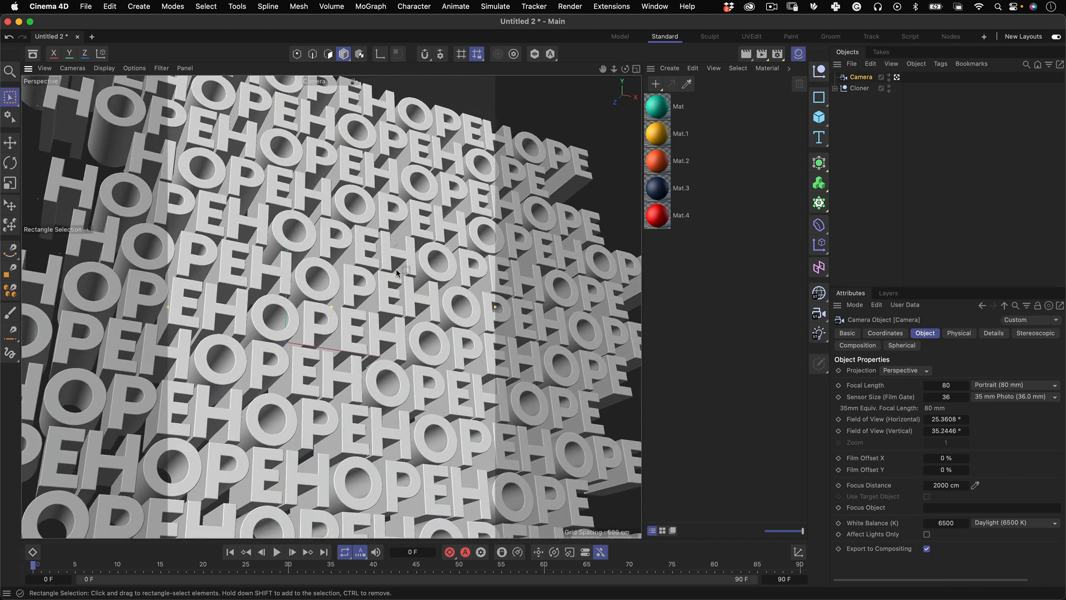
{"action": "middle_click_drag", "start_coordinate": [404, 291], "coordinate": [394, 240], "text": "alt"}
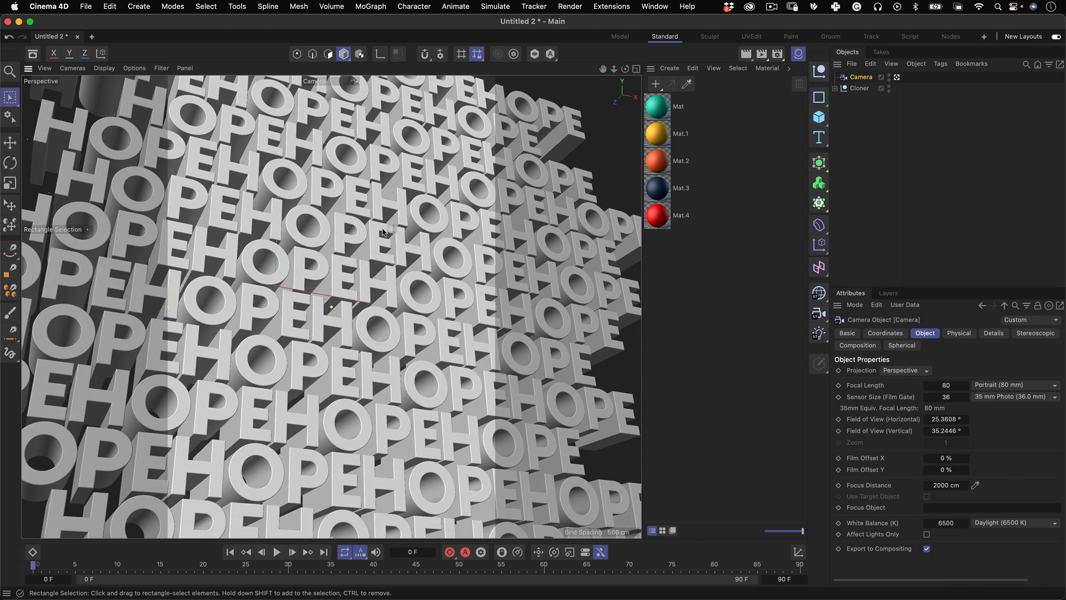
Step: Deselect the camera and apply red Mat.4, yellow Mat.1 and green Mat to three adjoining HOPE words near the wall's centre
{"action": "mouse_move", "coordinate": [383, 233]}
{"action": "left_mouse_down", "text": "alt"}
{"action": "mouse_move", "coordinate": [386, 223]}
{"action": "mouse_move", "coordinate": [382, 244]}
{"action": "left_mouse_up", "text": "alt"}
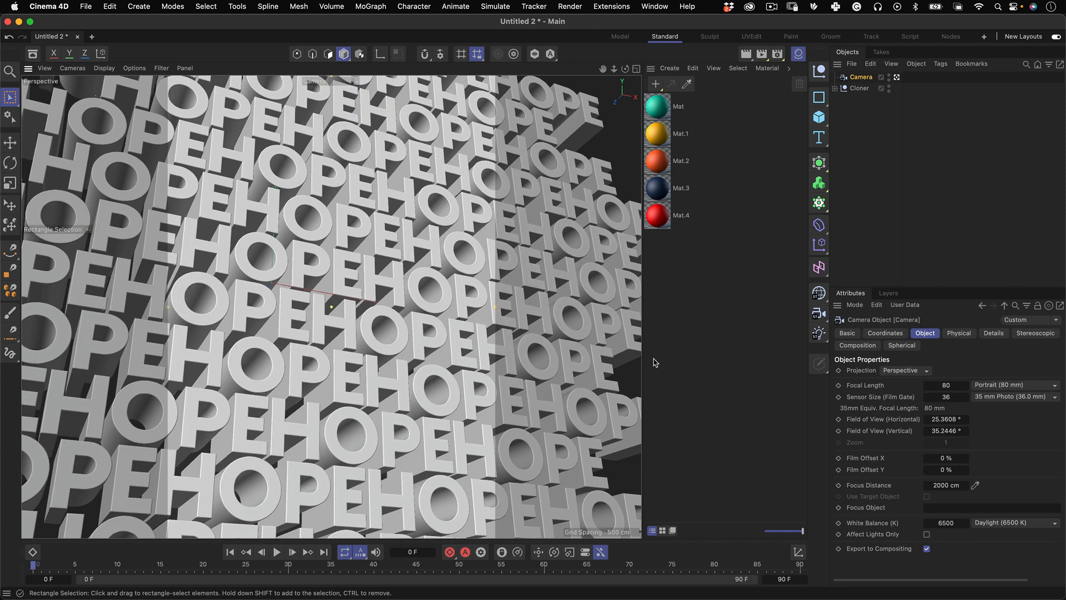
{"action": "left_click", "coordinate": [867, 194]}
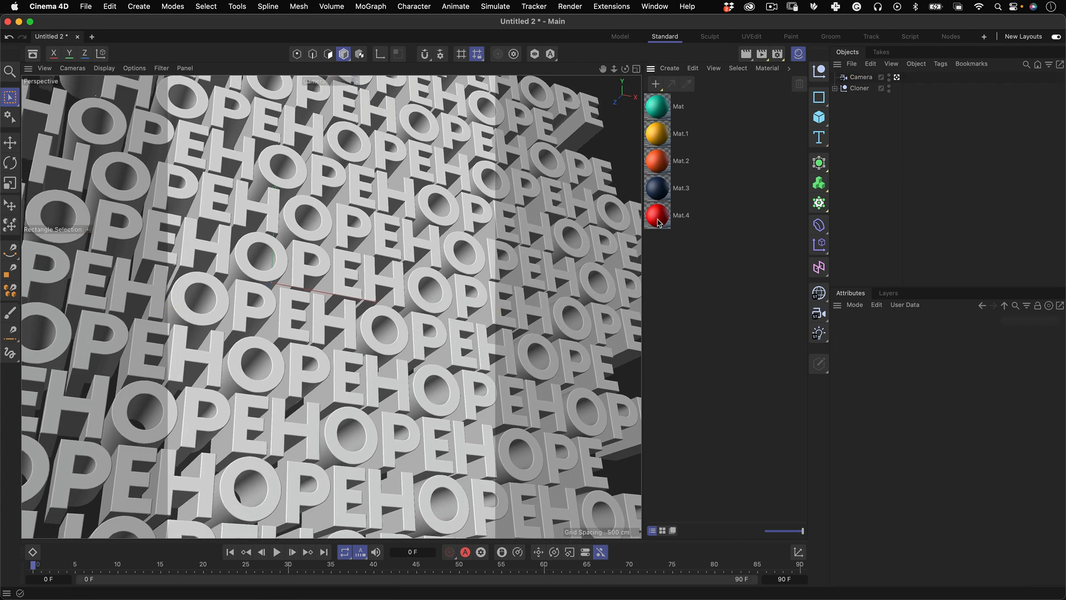
{"action": "left_click_drag", "start_coordinate": [659, 223], "coordinate": [345, 217]}
{"action": "key", "text": "super+z"}
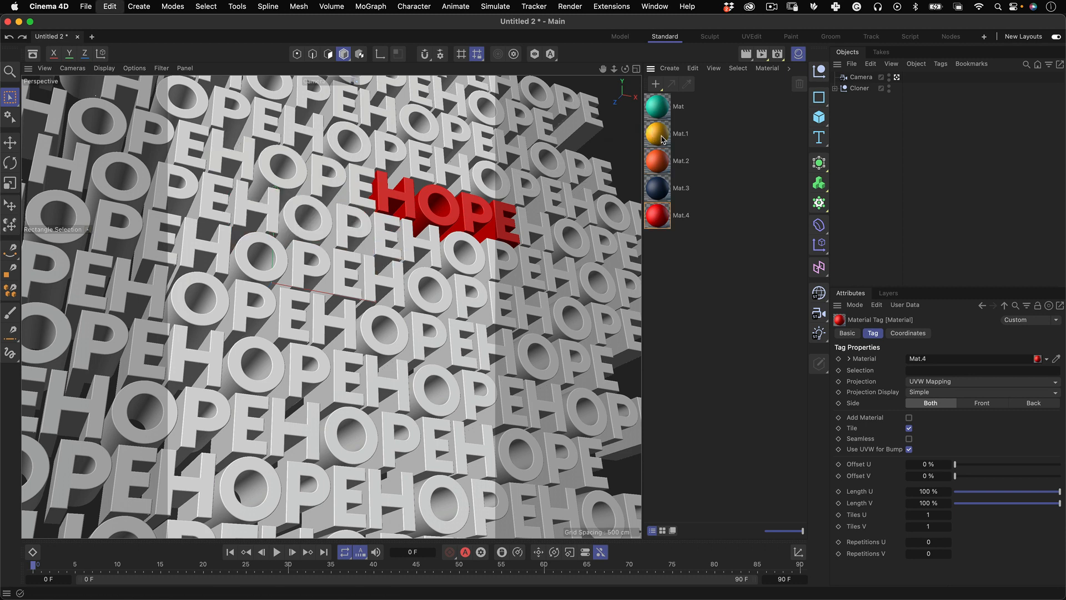
{"action": "left_click_drag", "start_coordinate": [663, 140], "coordinate": [389, 239]}
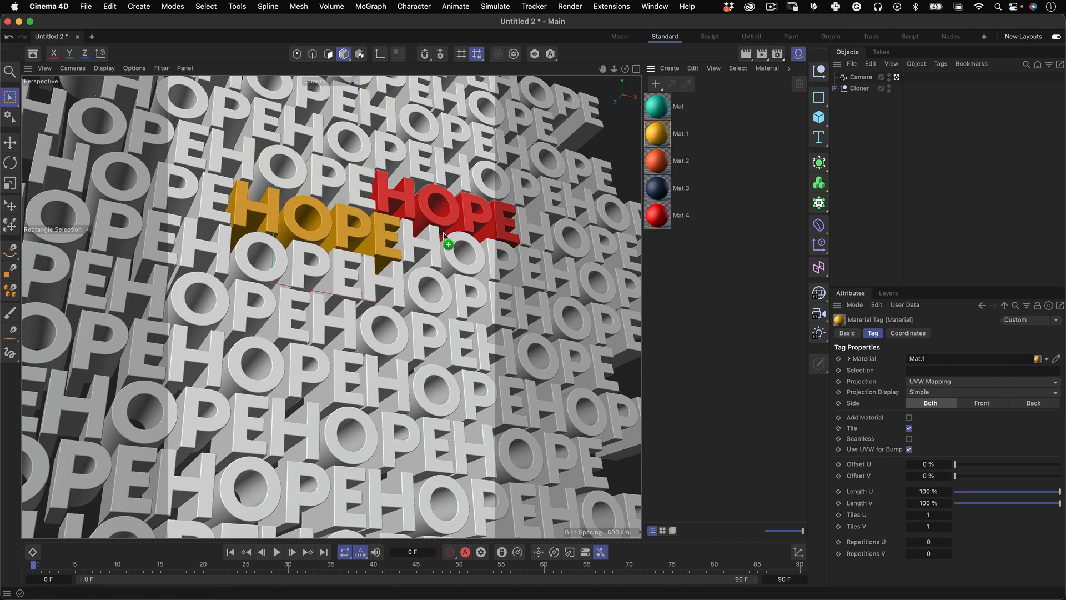
{"action": "left_click_drag", "start_coordinate": [658, 106], "coordinate": [448, 251]}
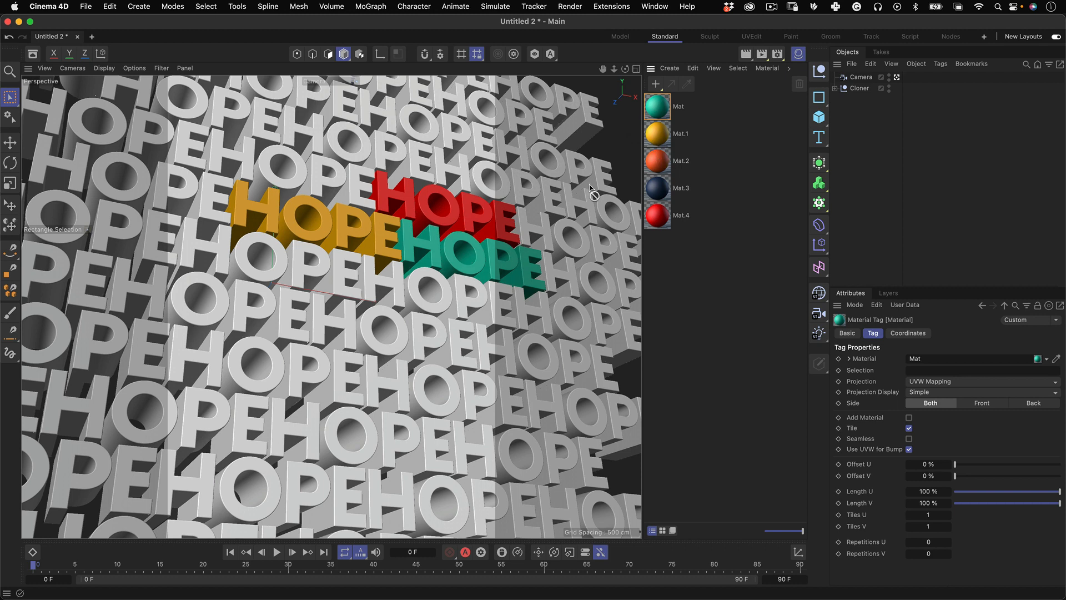
Step: Apply the navy Mat.3 to the HOPE word directly left of the red one, after trying the orange Mat.2 on it
{"action": "left_click_drag", "start_coordinate": [590, 186], "coordinate": [281, 169]}
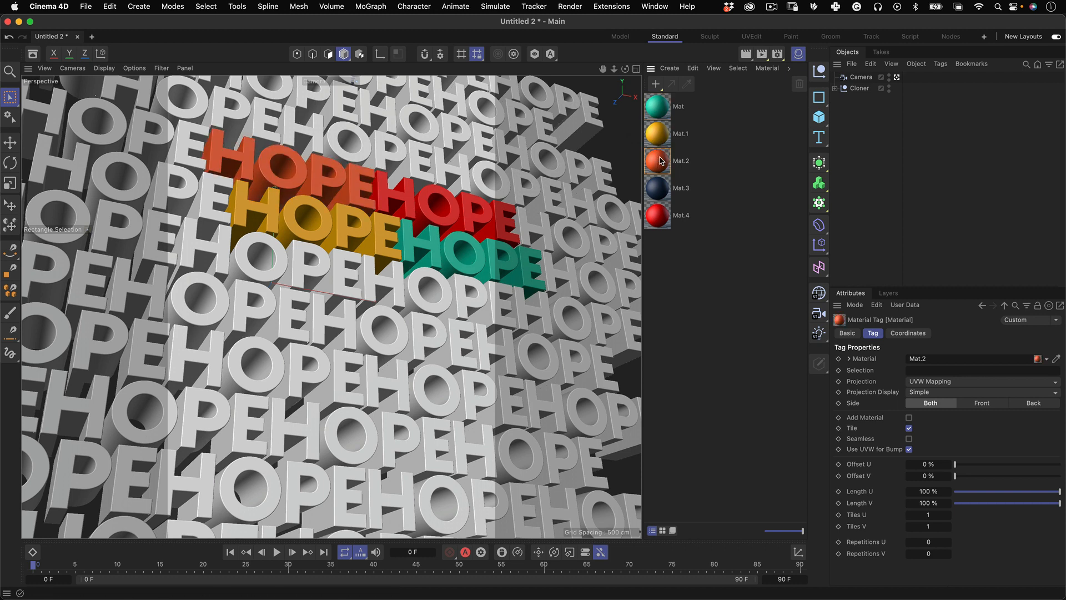
{"action": "key", "text": "ctrl+z"}
{"action": "left_click_drag", "start_coordinate": [658, 194], "coordinate": [304, 171]}
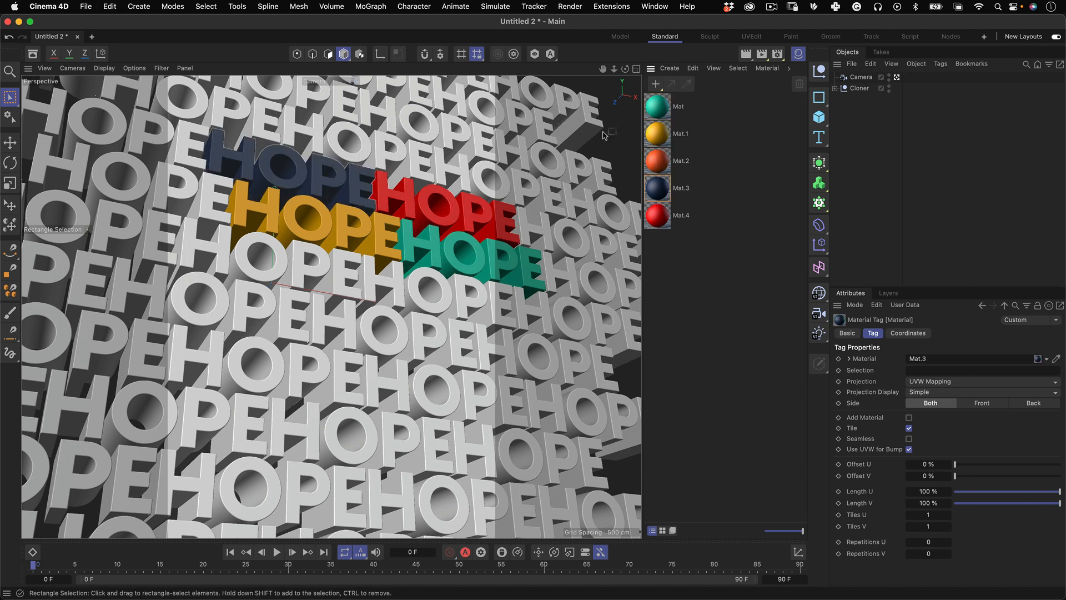
Step: Color the row above the navy and red words with green Mat and, to its left, orange Mat.2
{"action": "left_click_drag", "start_coordinate": [657, 161], "coordinate": [309, 131]}
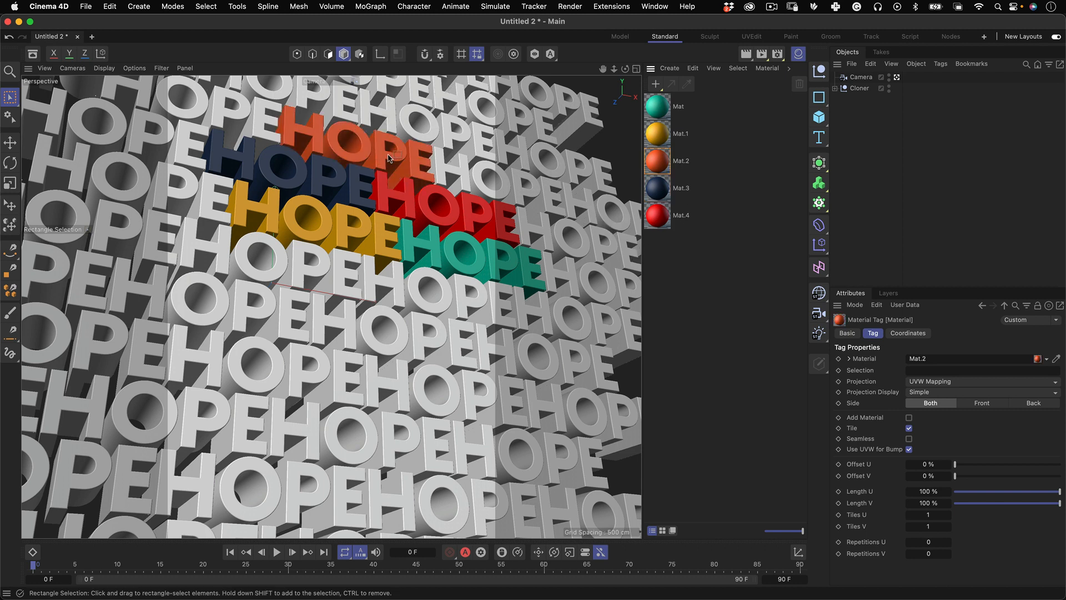
{"action": "key", "text": "ctrl+z"}
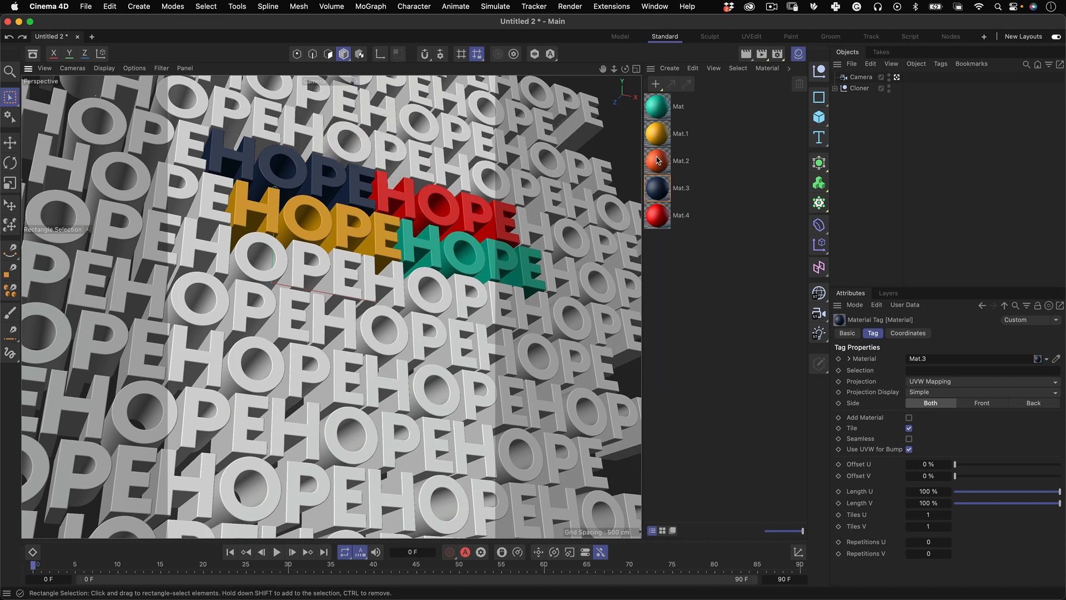
{"action": "left_click_drag", "start_coordinate": [658, 107], "coordinate": [361, 155]}
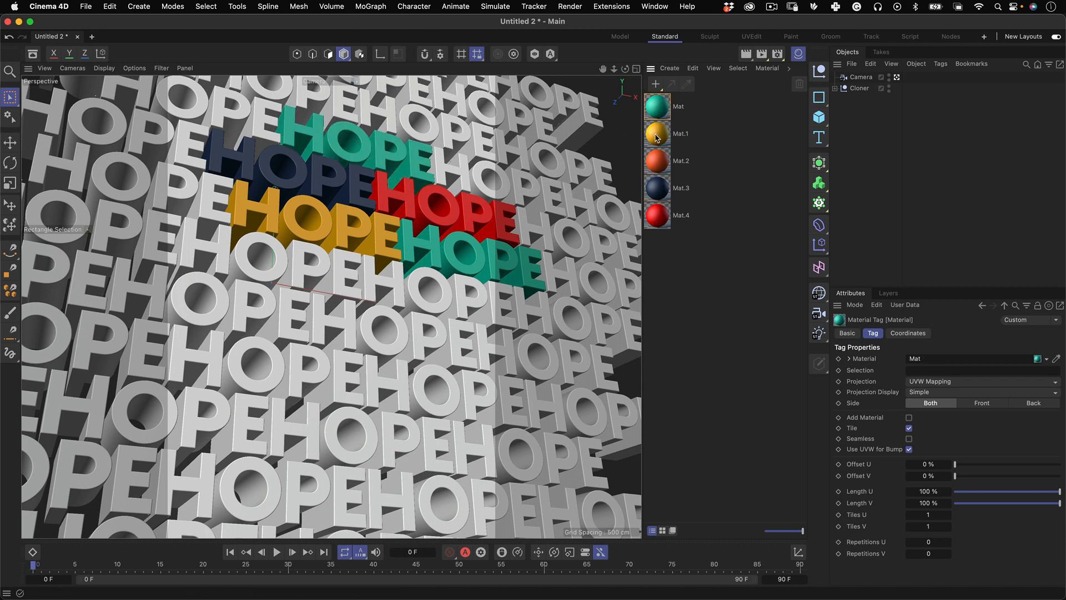
{"action": "left_click_drag", "start_coordinate": [659, 167], "coordinate": [262, 114]}
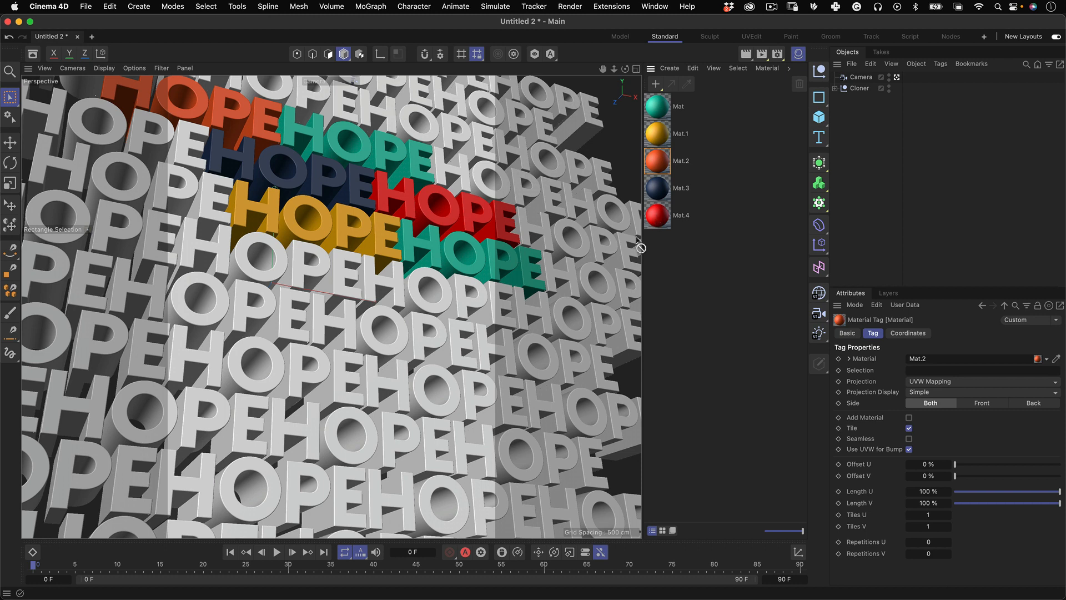
Step: Apply red Mat.4 and navy Mat.3 to the row below the yellow word, and yellow Mat.1 and navy Mat.3 right of and above the upper green word
{"action": "left_click_drag", "start_coordinate": [638, 245], "coordinate": [204, 267]}
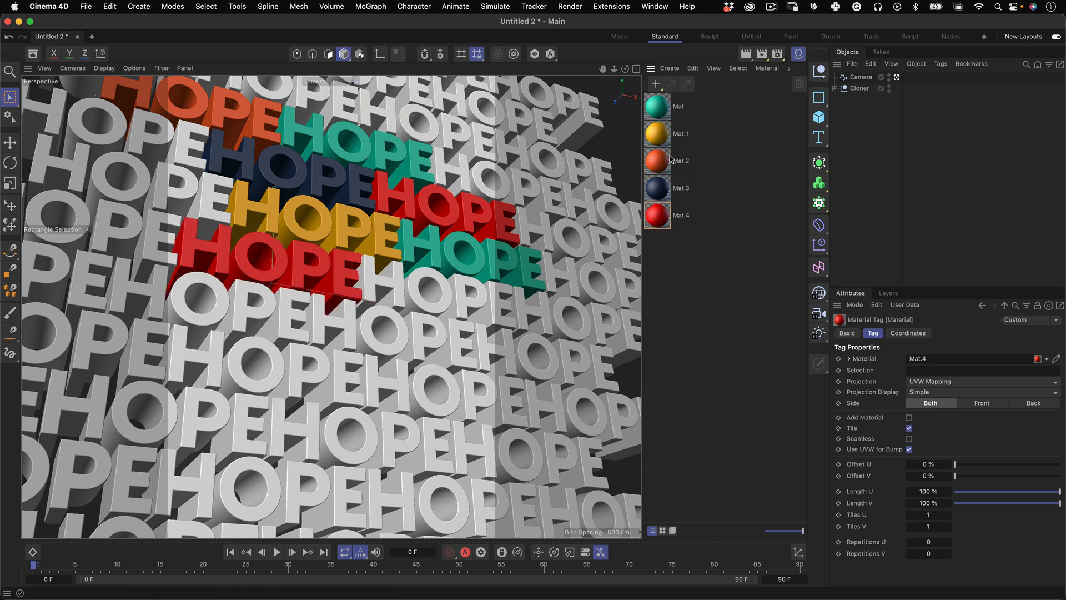
{"action": "left_click_drag", "start_coordinate": [658, 189], "coordinate": [428, 289]}
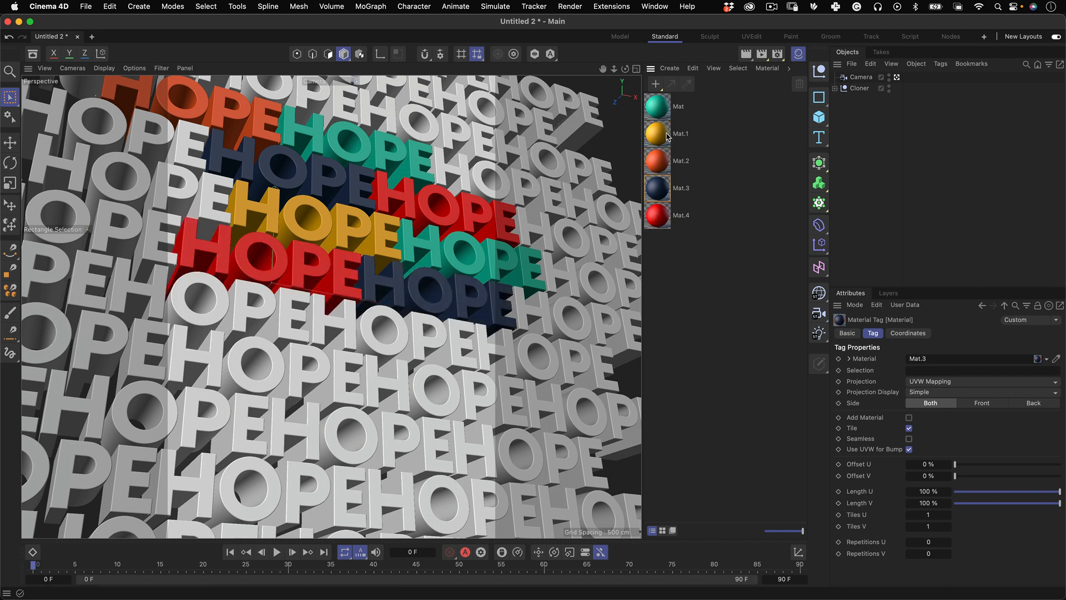
{"action": "left_click_drag", "start_coordinate": [666, 137], "coordinate": [464, 177]}
{"action": "mouse_move", "coordinate": [646, 123]}
{"action": "left_mouse_down"}
{"action": "mouse_move", "coordinate": [414, 94]}
{"action": "mouse_move", "coordinate": [622, 110]}
{"action": "mouse_move", "coordinate": [661, 133]}
{"action": "left_mouse_up"}
{"action": "left_click_drag", "start_coordinate": [658, 189], "coordinate": [443, 129]}
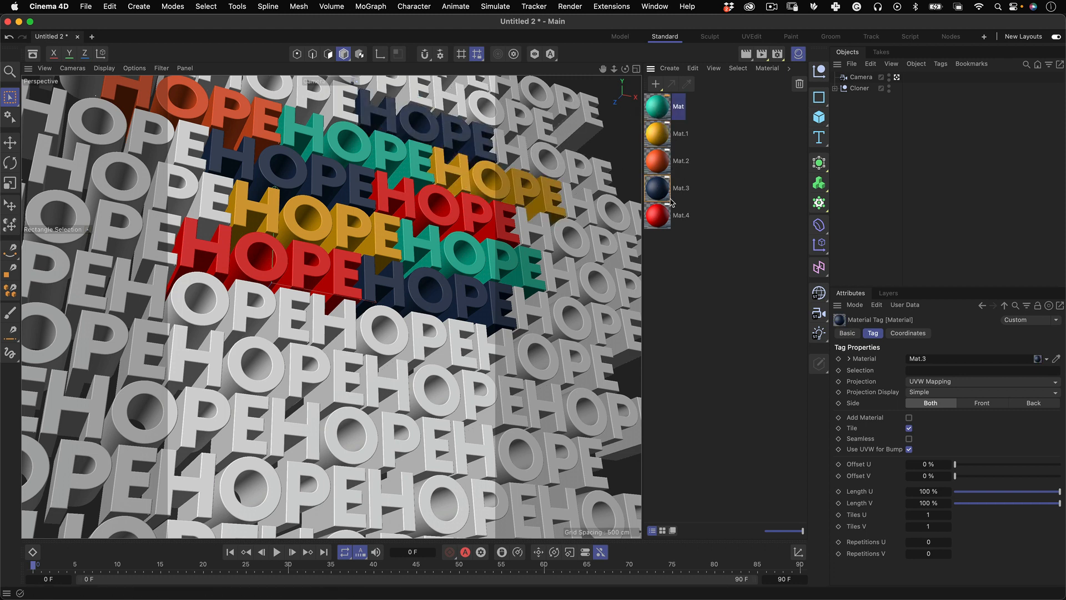
Step: Apply the green Mat to the HOPE word directly left of the central yellow one, after trying yellow Mat.1 on it
{"action": "left_click_drag", "start_coordinate": [660, 130], "coordinate": [188, 202]}
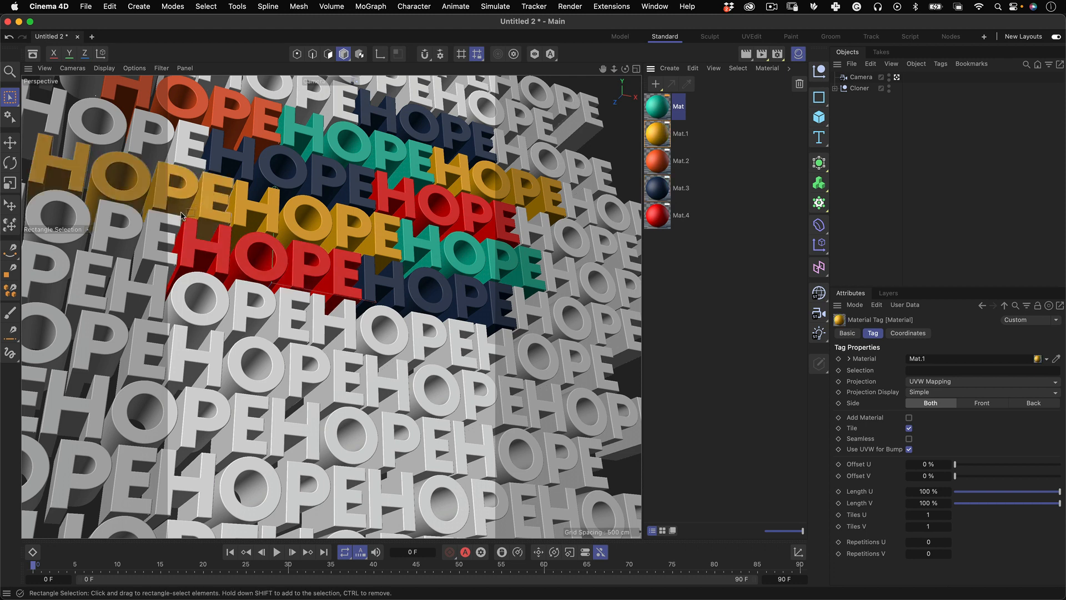
{"action": "key", "text": "super+z"}
{"action": "left_click_drag", "start_coordinate": [686, 110], "coordinate": [205, 198]}
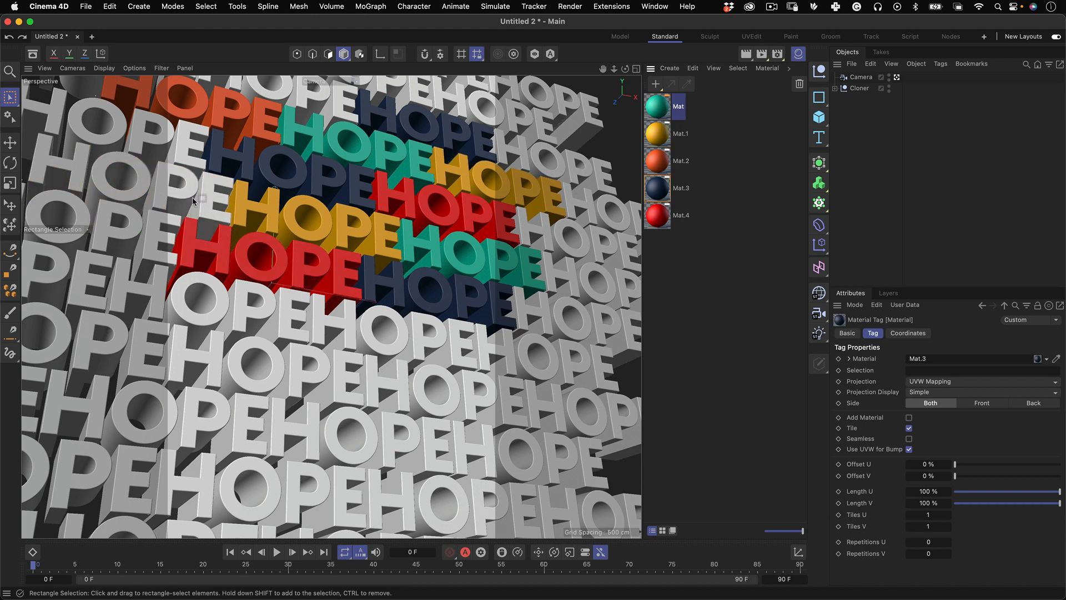
Step: Move Mat.3 to the start of the material list and apply red Mat.4 to the HOPE word left of the uppermost navy one
{"action": "left_click_drag", "start_coordinate": [662, 192], "coordinate": [664, 104]}
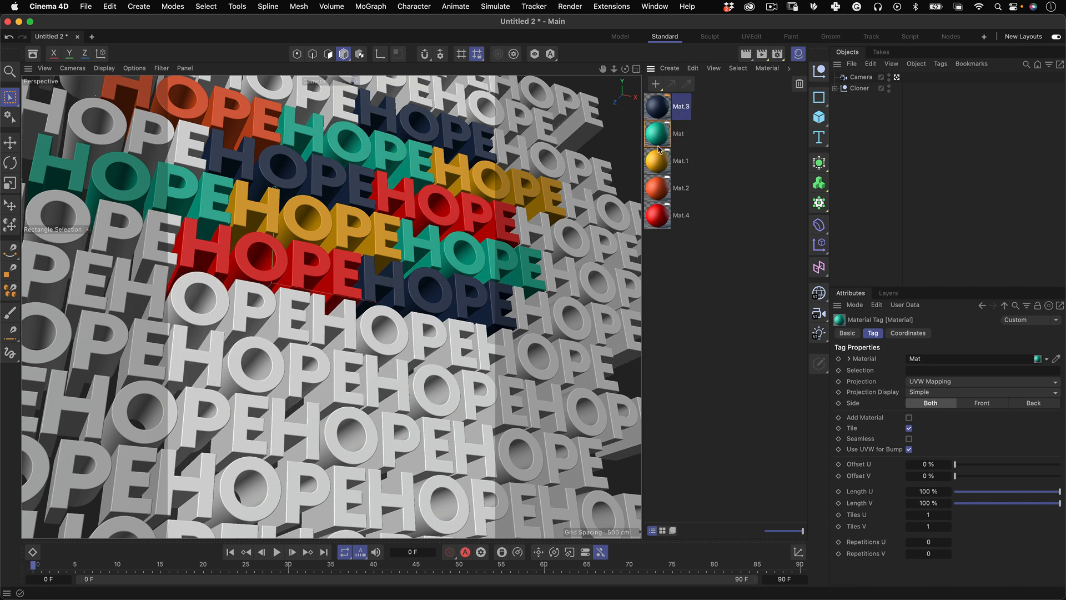
{"action": "left_click_drag", "start_coordinate": [668, 216], "coordinate": [308, 103]}
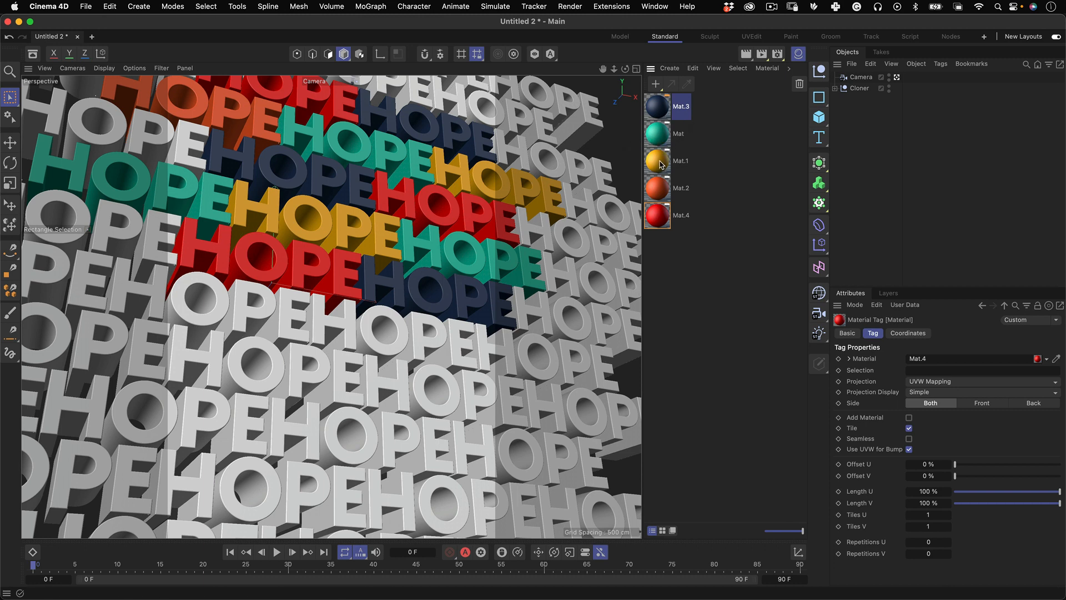
Step: Color the row below the central red and navy words with green Mat, orange Mat.2 and yellow Mat.1, from left to right
{"action": "left_click_drag", "start_coordinate": [660, 167], "coordinate": [310, 319]}
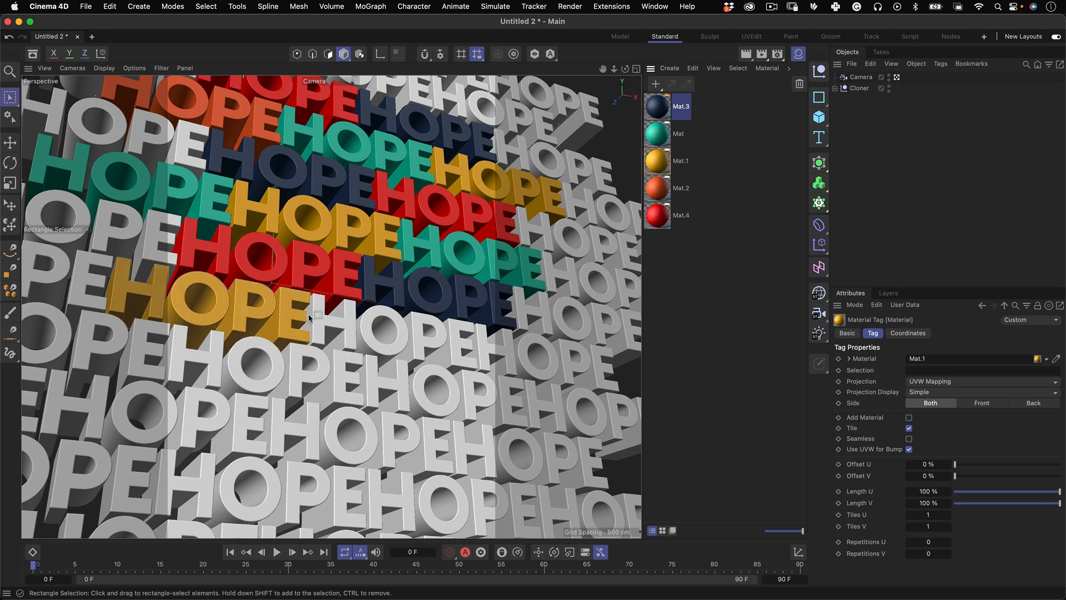
{"action": "key", "text": "super+z"}
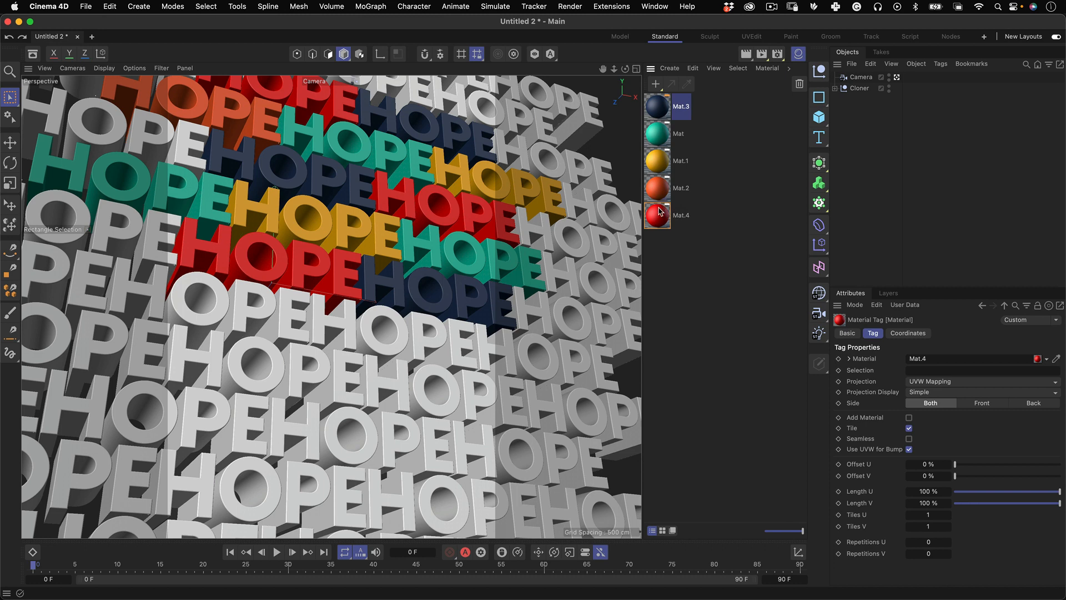
{"action": "left_click", "coordinate": [663, 194]}
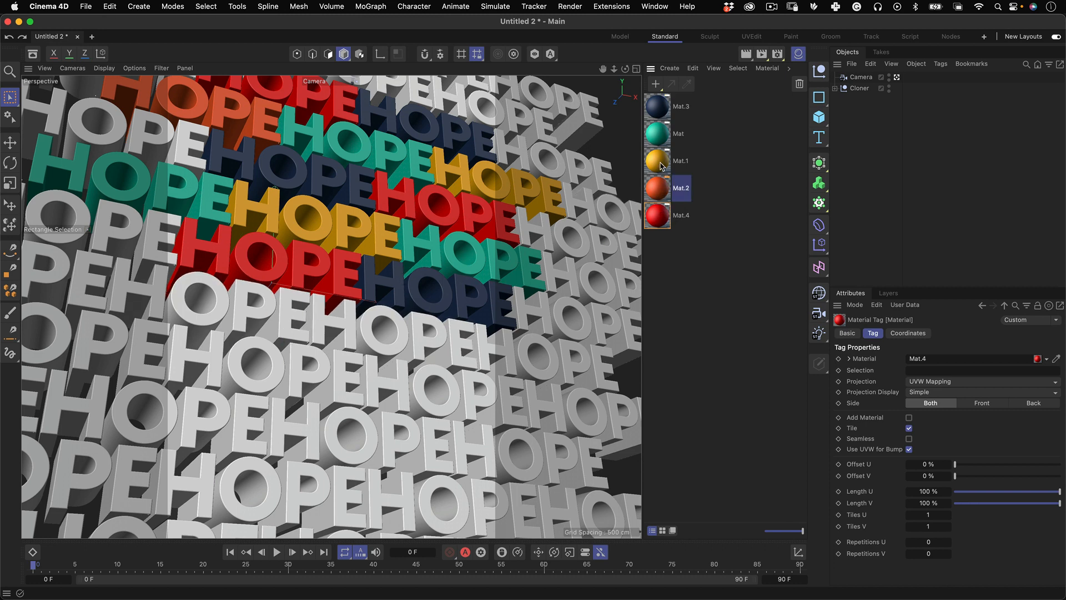
{"action": "left_click", "coordinate": [662, 167]}
{"action": "left_click_drag", "start_coordinate": [664, 130], "coordinate": [284, 335]}
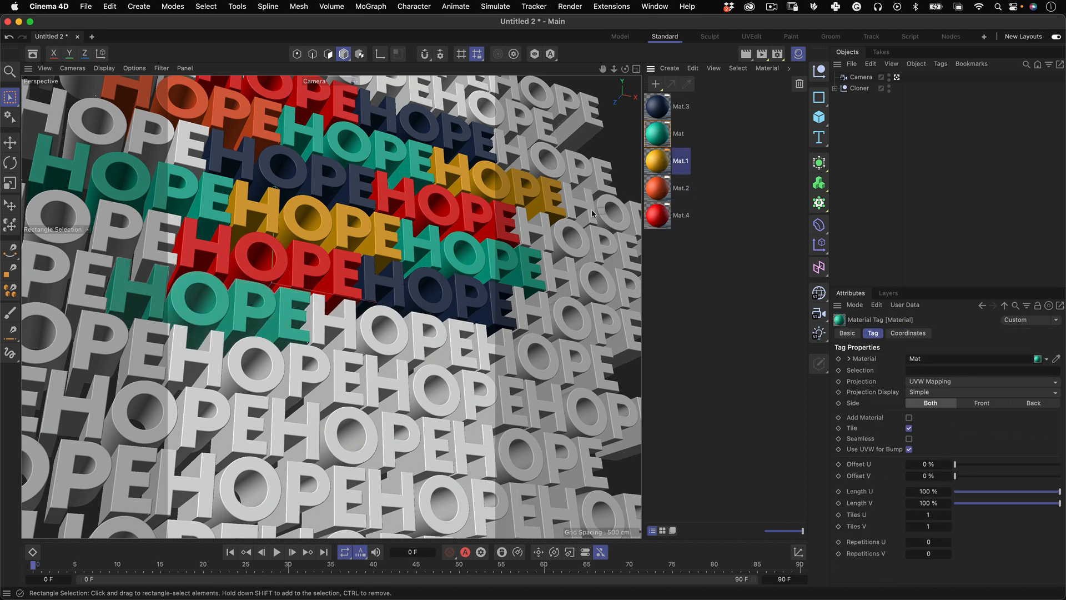
{"action": "mouse_move", "coordinate": [661, 106]}
{"action": "left_mouse_down"}
{"action": "mouse_move", "coordinate": [428, 352]}
{"action": "mouse_move", "coordinate": [662, 151]}
{"action": "mouse_move", "coordinate": [661, 110]}
{"action": "left_mouse_up"}
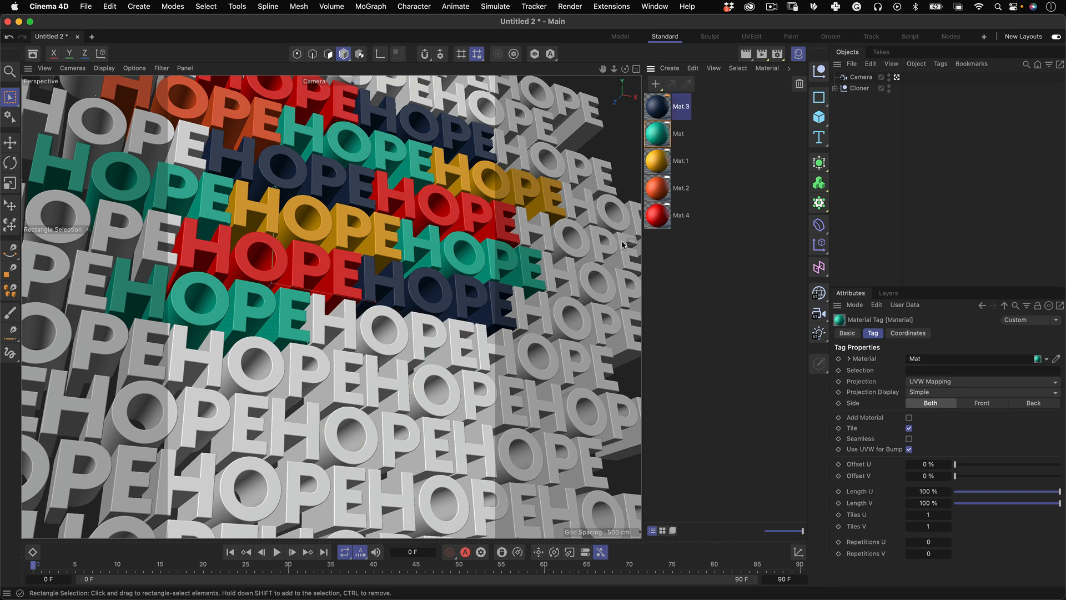
{"action": "left_click_drag", "start_coordinate": [657, 196], "coordinate": [488, 366]}
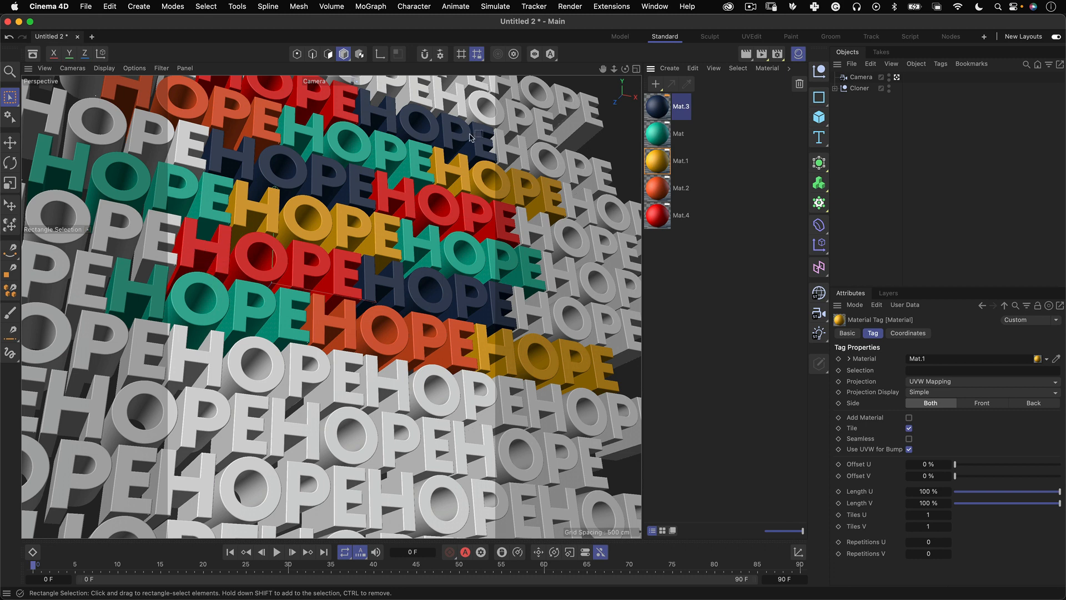
Step: Apply navy Mat.3 to the word left of the central red one, and yellow Mat.1 and green Mat to words around the uppermost navy one
{"action": "left_click_drag", "start_coordinate": [657, 109], "coordinate": [159, 235]}
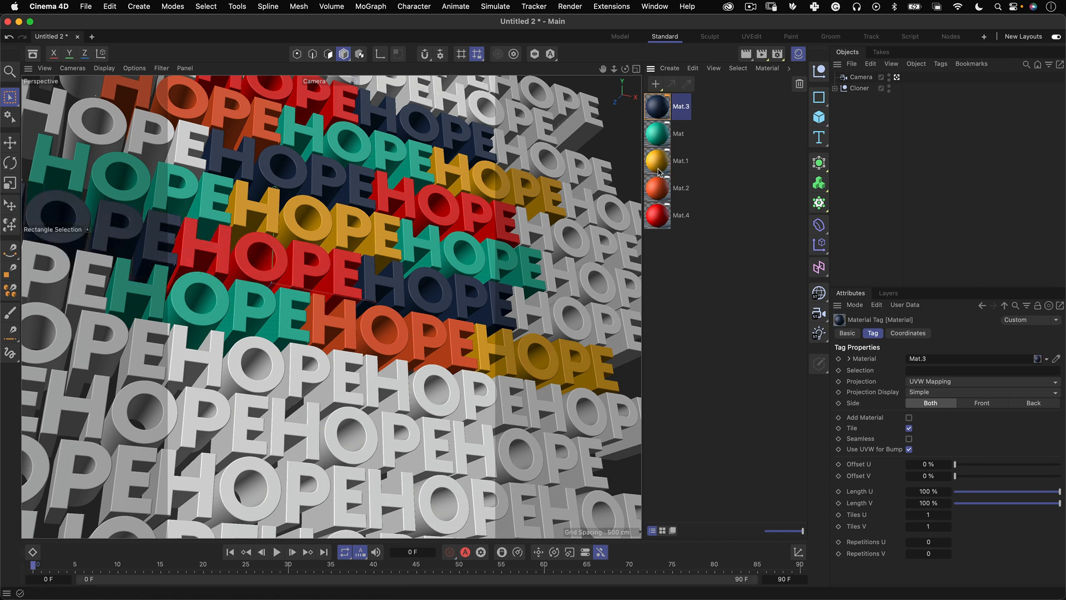
{"action": "left_click_drag", "start_coordinate": [658, 168], "coordinate": [419, 89]}
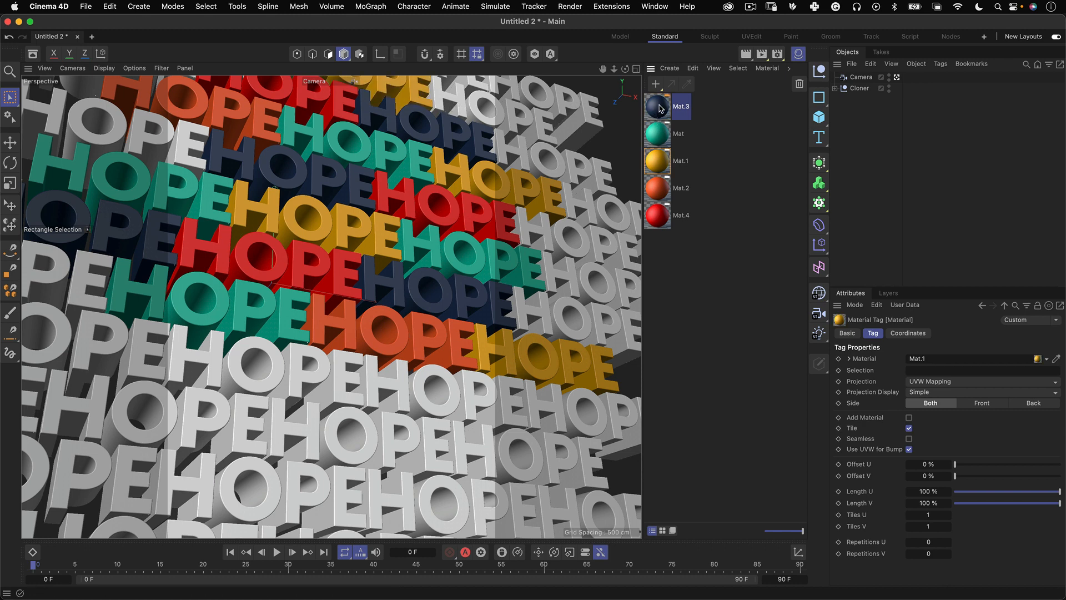
{"action": "left_click_drag", "start_coordinate": [648, 113], "coordinate": [664, 106]}
{"action": "left_click_drag", "start_coordinate": [656, 178], "coordinate": [467, 105]}
{"action": "left_click_drag", "start_coordinate": [658, 133], "coordinate": [392, 94]}
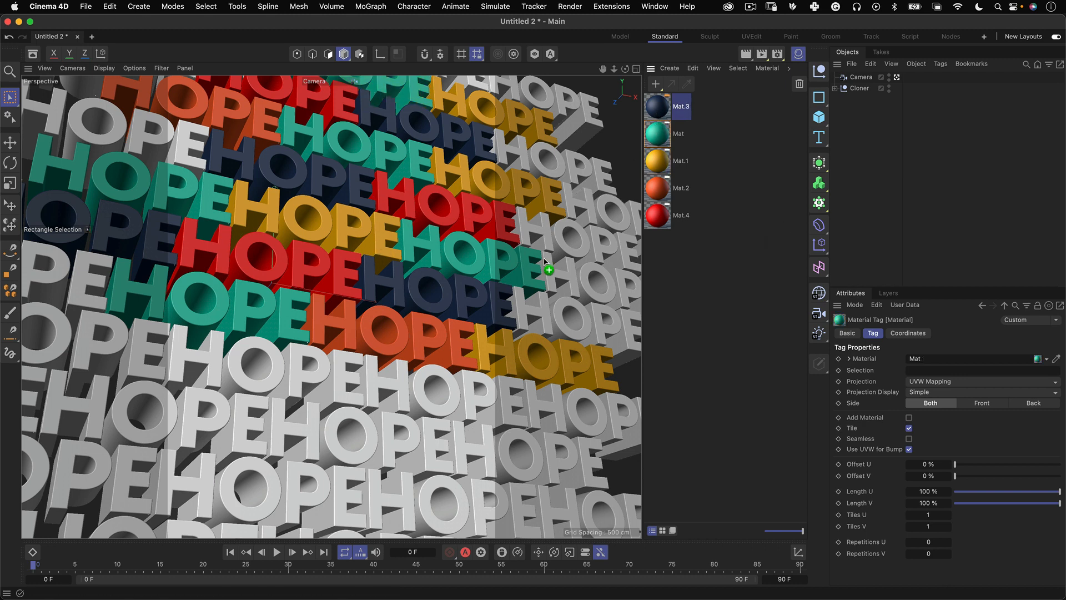
Step: Color the row below the green, orange and yellow words with navy Mat.3 and, to its right, green Mat
{"action": "left_click_drag", "start_coordinate": [544, 261], "coordinate": [274, 383]}
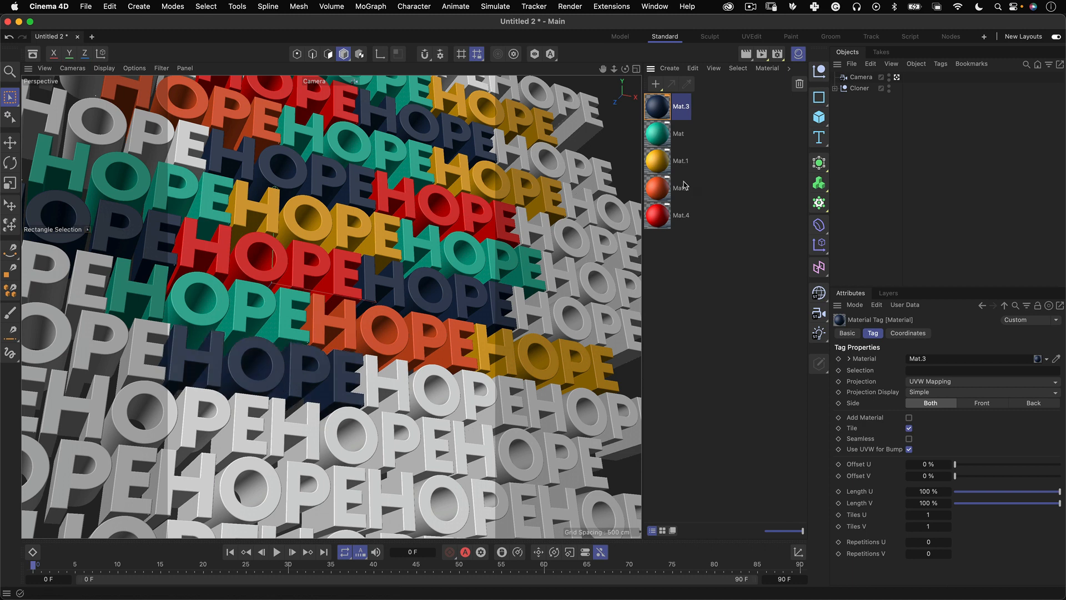
{"action": "left_click_drag", "start_coordinate": [664, 119], "coordinate": [405, 385]}
{"action": "left_click_drag", "start_coordinate": [658, 139], "coordinate": [442, 383]}
Step: Color the row beneath the lower navy and green words with yellow Mat.1, red Mat.4 and navy Mat.3, from left to right
{"action": "left_click_drag", "start_coordinate": [657, 161], "coordinate": [251, 431]}
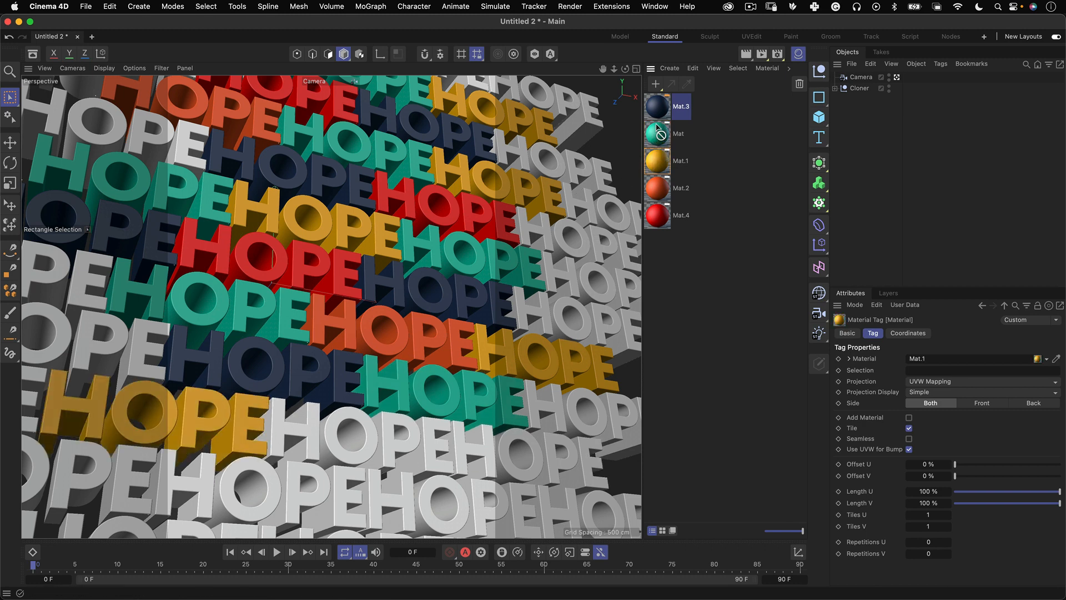
{"action": "left_click_drag", "start_coordinate": [662, 186], "coordinate": [338, 425]}
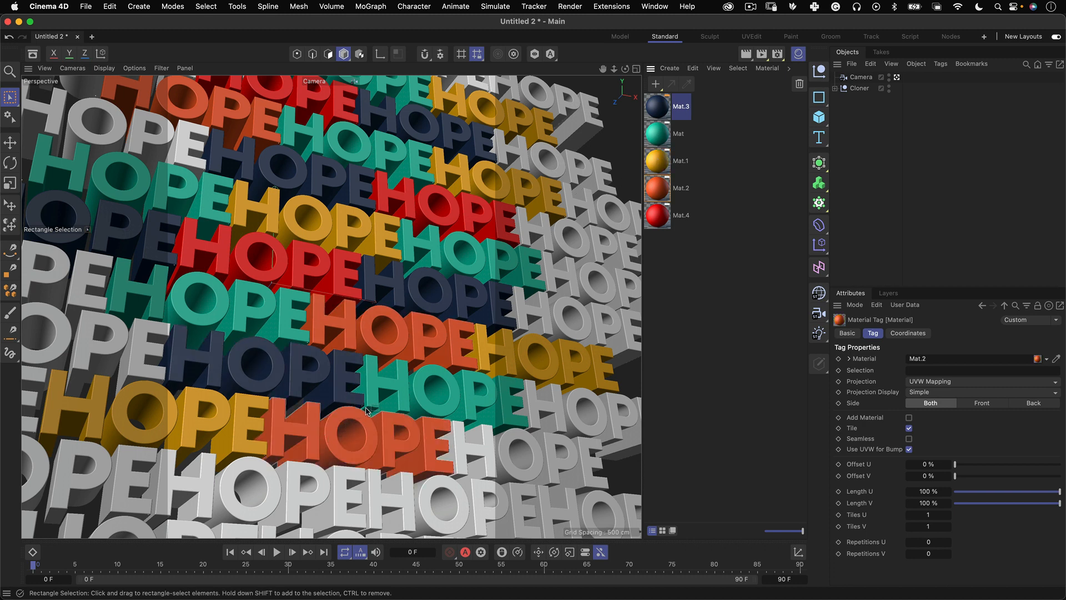
{"action": "left_click_drag", "start_coordinate": [658, 215], "coordinate": [330, 424]}
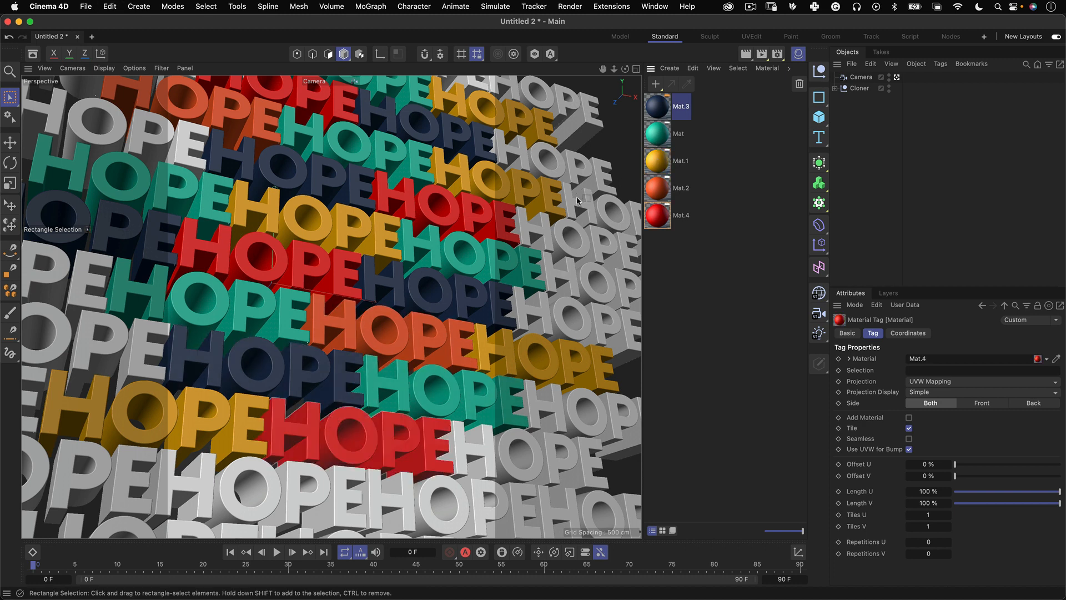
{"action": "left_click_drag", "start_coordinate": [659, 109], "coordinate": [470, 458]}
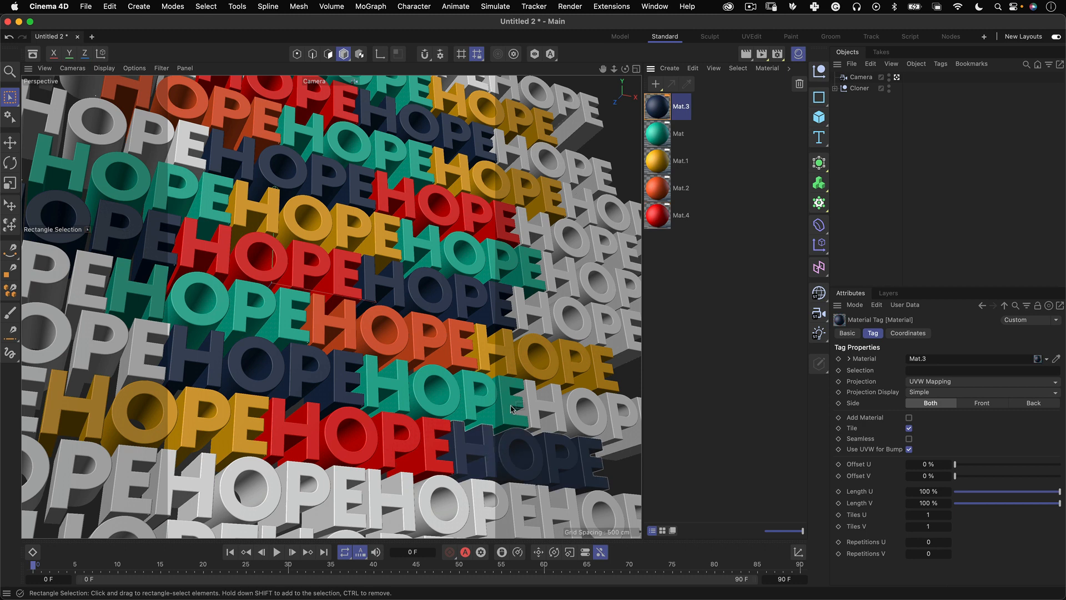
Step: Apply orange Mat.2 and yellow Mat.1 to two adjacent HOPE words in the row along the bottom of the camera frame
{"action": "left_click_drag", "start_coordinate": [659, 192], "coordinate": [226, 511]}
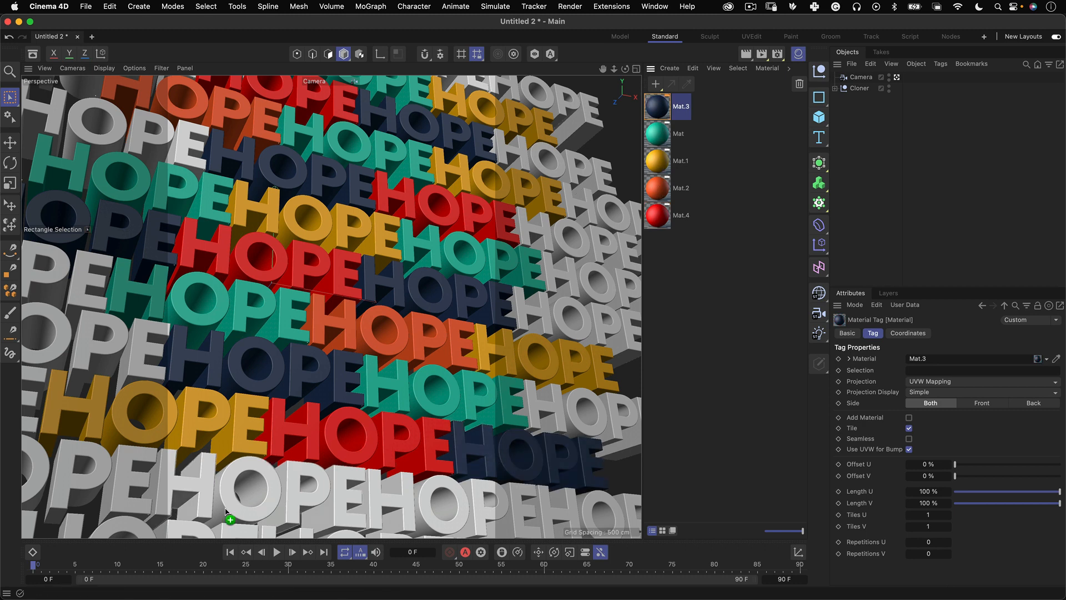
{"action": "left_click_drag", "start_coordinate": [238, 464], "coordinate": [235, 477]}
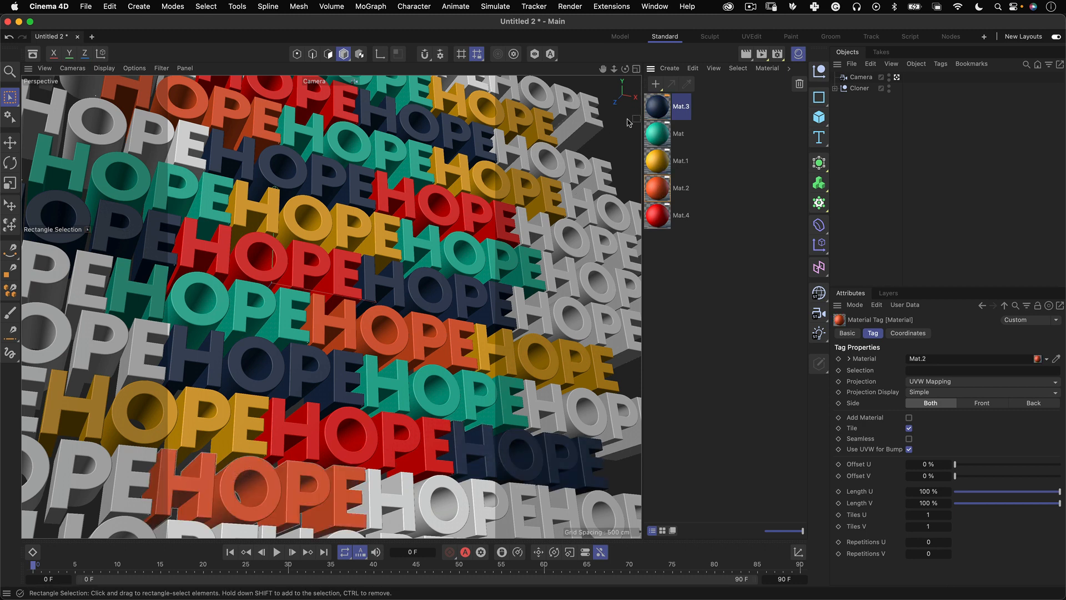
{"action": "left_click_drag", "start_coordinate": [660, 163], "coordinate": [337, 533]}
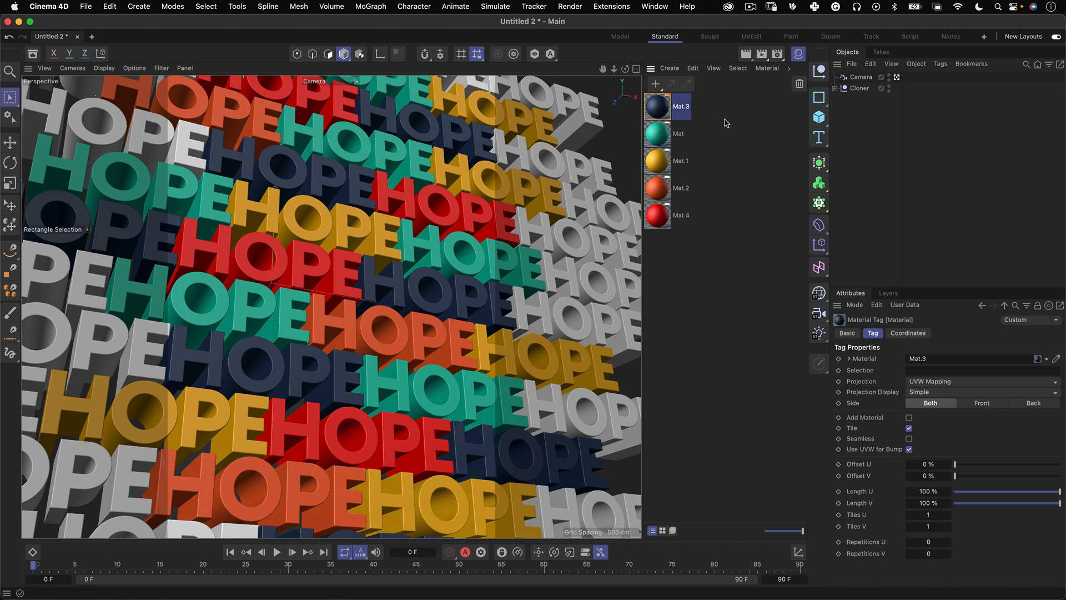
Step: Apply green Mat to the partly cropped HOPE word below the orange one and render a preview of the camera view
{"action": "left_click_drag", "start_coordinate": [662, 131], "coordinate": [228, 536]}
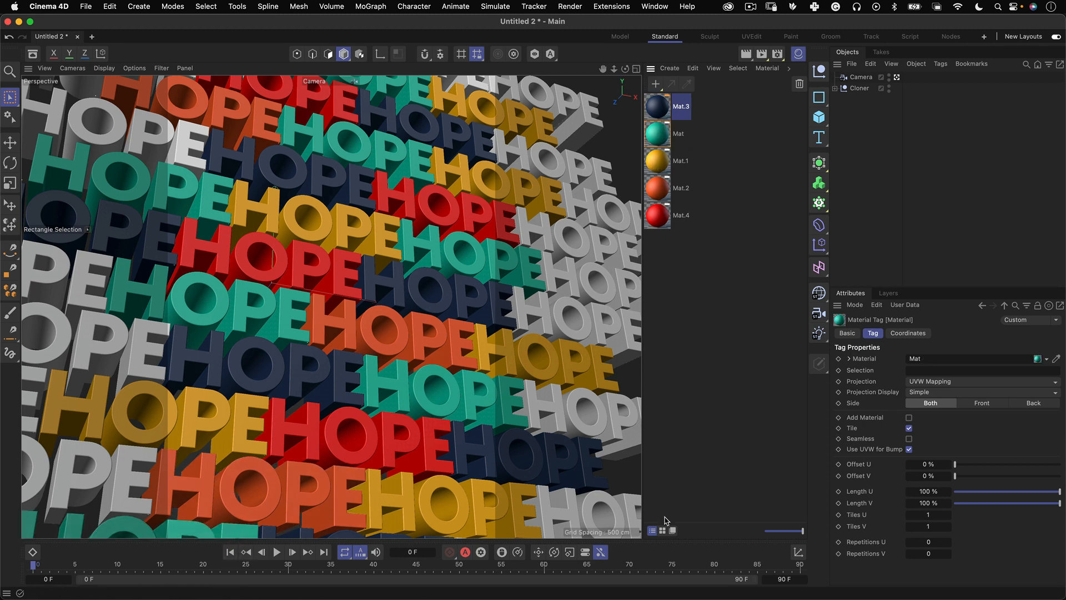
{"action": "key", "text": "super+r"}
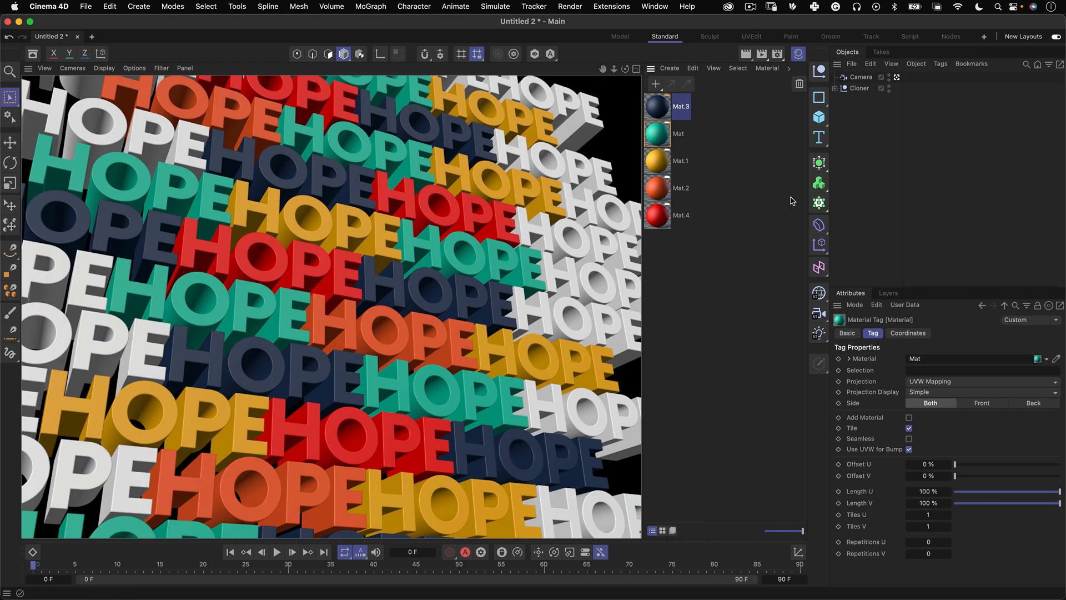
Step: Render the composition to the Picture Viewer, inspect the whole image at 64% zoom, and close the viewer
{"action": "left_click", "coordinate": [762, 54]}
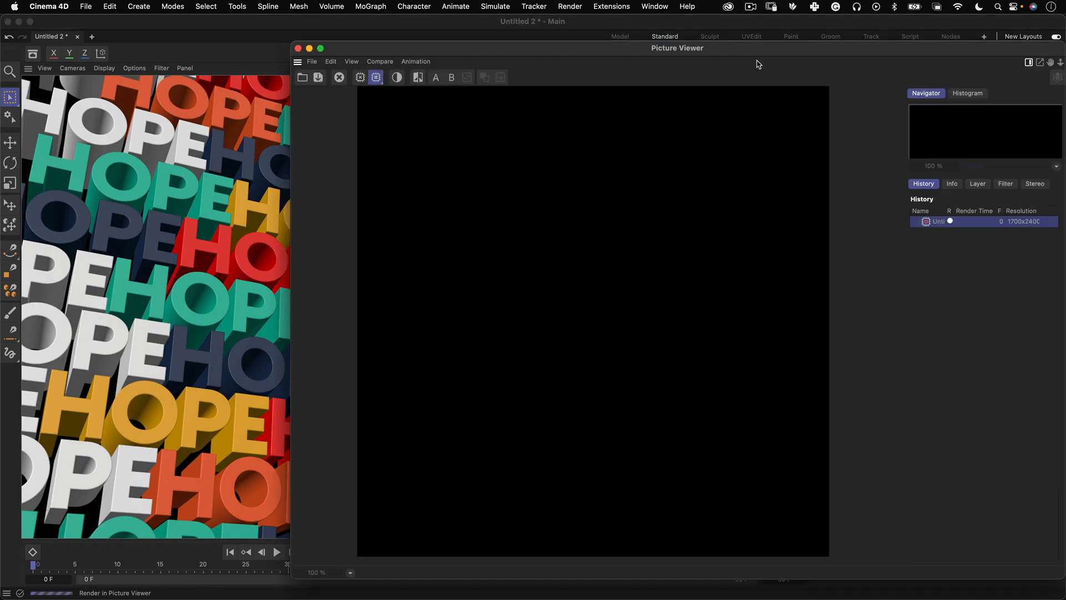
{"action": "left_click_drag", "start_coordinate": [644, 350], "coordinate": [506, 145]}
{"action": "left_click_drag", "start_coordinate": [768, 154], "coordinate": [637, 546]}
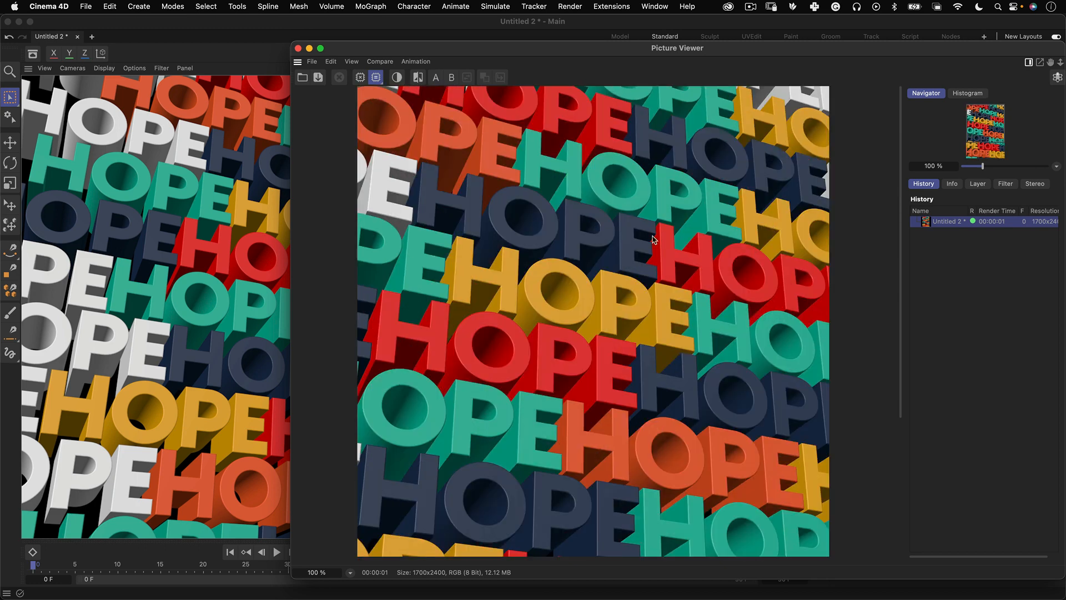
{"action": "scroll", "coordinate": [653, 239], "scroll_direction": "down", "scroll_amount": 3}
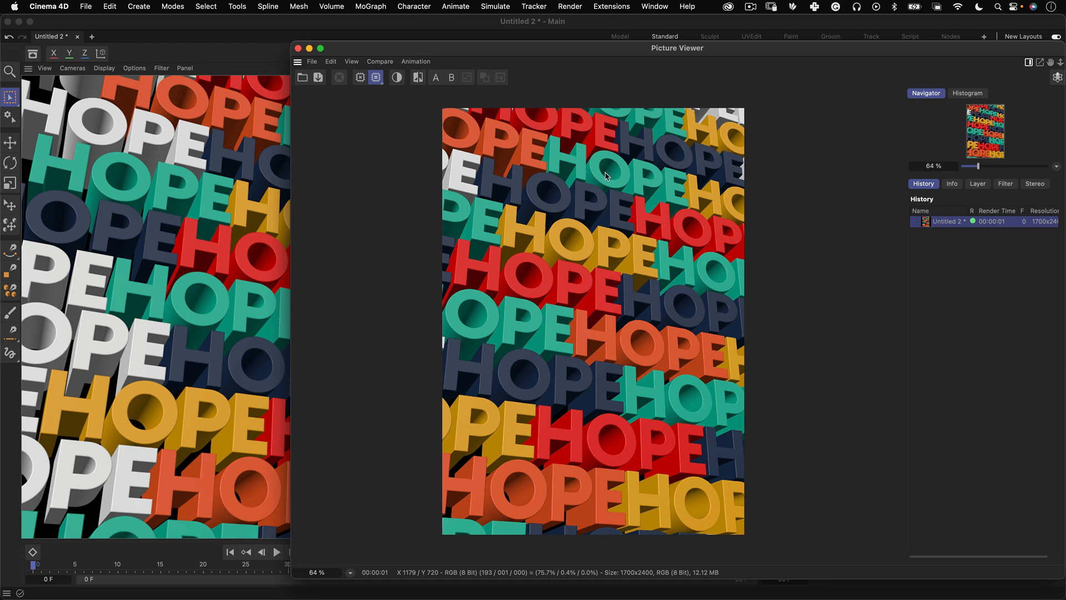
{"action": "left_click", "coordinate": [297, 48]}
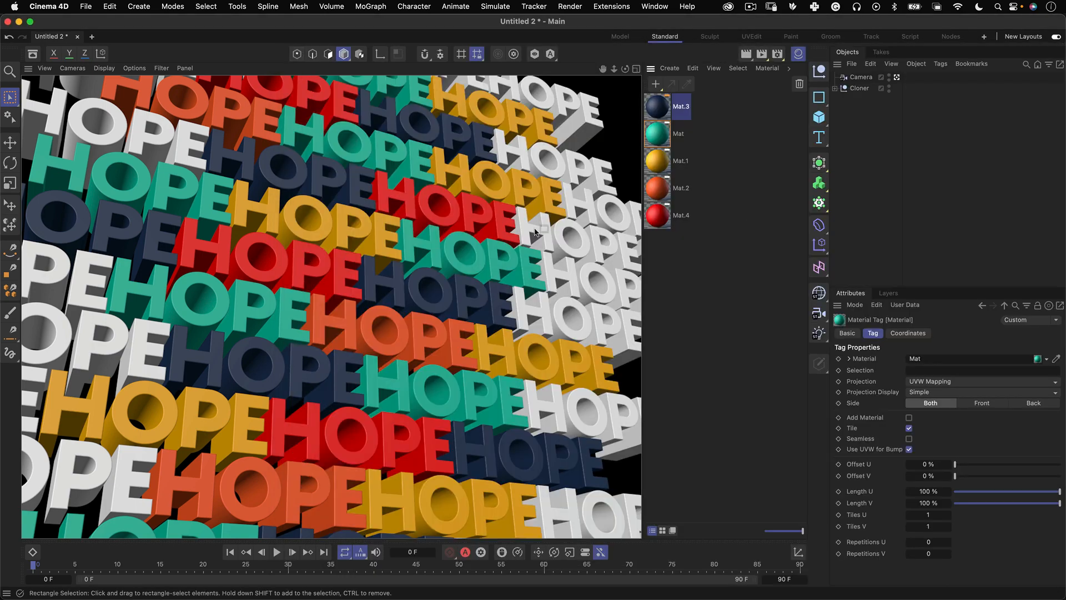
Step: Leave the camera view and add a standard Light to the scene
{"action": "left_click", "coordinate": [898, 77]}
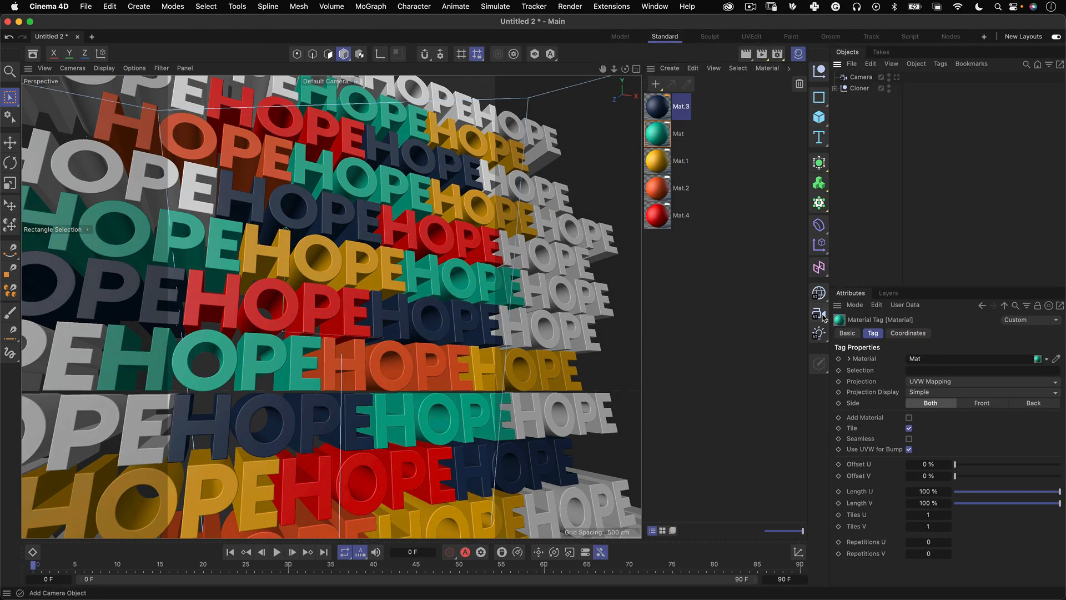
{"action": "left_click", "coordinate": [819, 333]}
{"action": "left_click", "coordinate": [876, 351]}
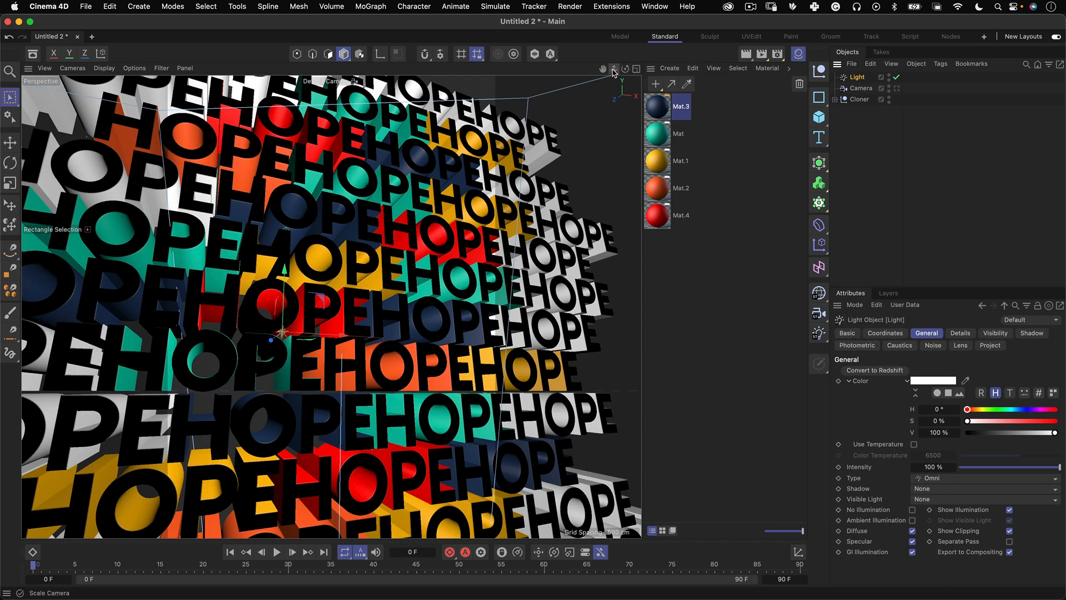
Step: Move the light out in front of the HOPE wall and above its uppermost row
{"action": "left_click_drag", "start_coordinate": [614, 68], "coordinate": [568, 222]}
{"action": "scroll", "coordinate": [386, 288], "scroll_direction": "up", "scroll_amount": 5}
{"action": "left_click_drag", "start_coordinate": [392, 288], "coordinate": [314, 262], "text": "alt"}
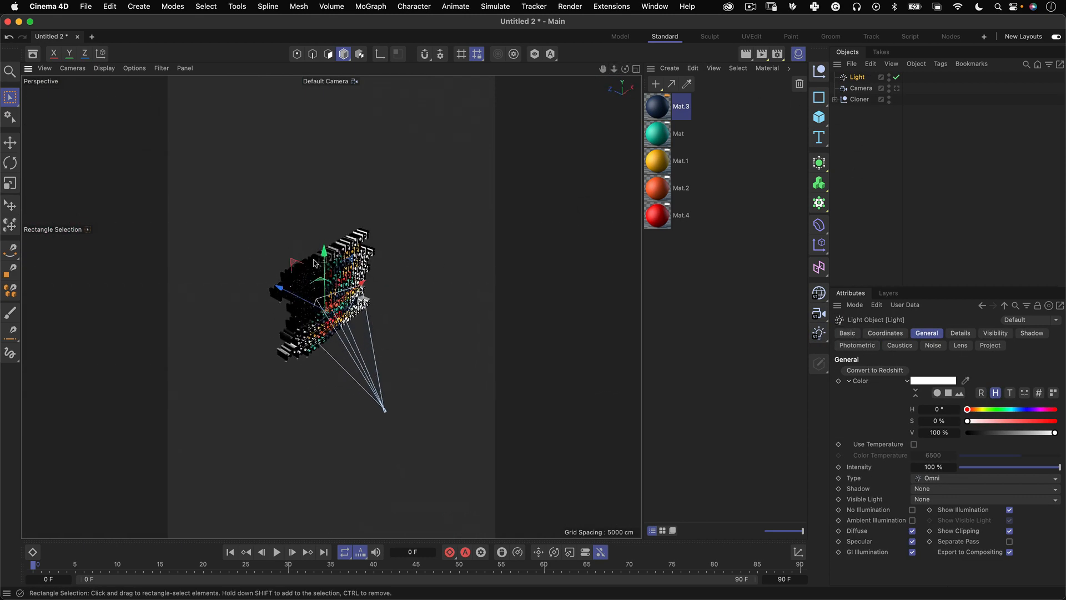
{"action": "left_click_drag", "start_coordinate": [276, 299], "coordinate": [417, 200]}
{"action": "left_click_drag", "start_coordinate": [375, 285], "coordinate": [311, 251], "text": "alt"}
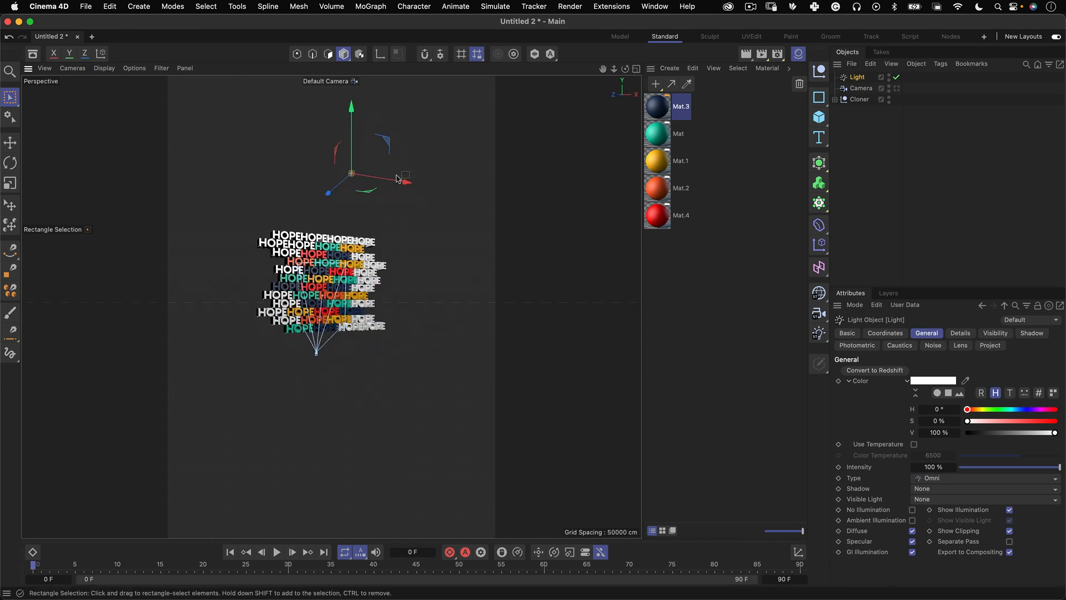
Step: Return to the camera view, render the newly lit wall in the viewport and Picture Viewer, and minimize the viewer
{"action": "left_click", "coordinate": [897, 88]}
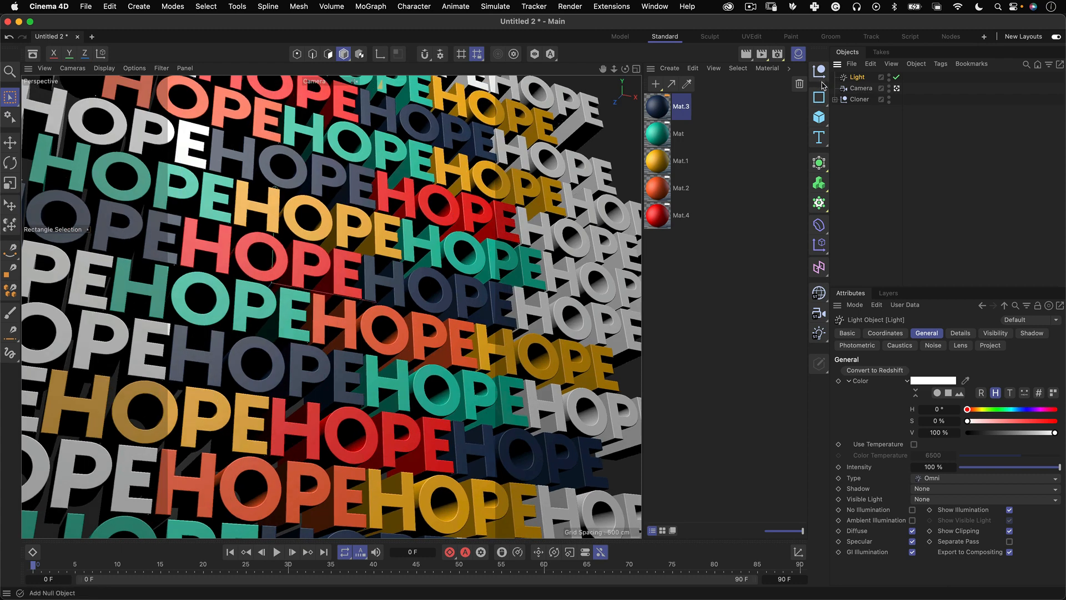
{"action": "key", "text": "super+r"}
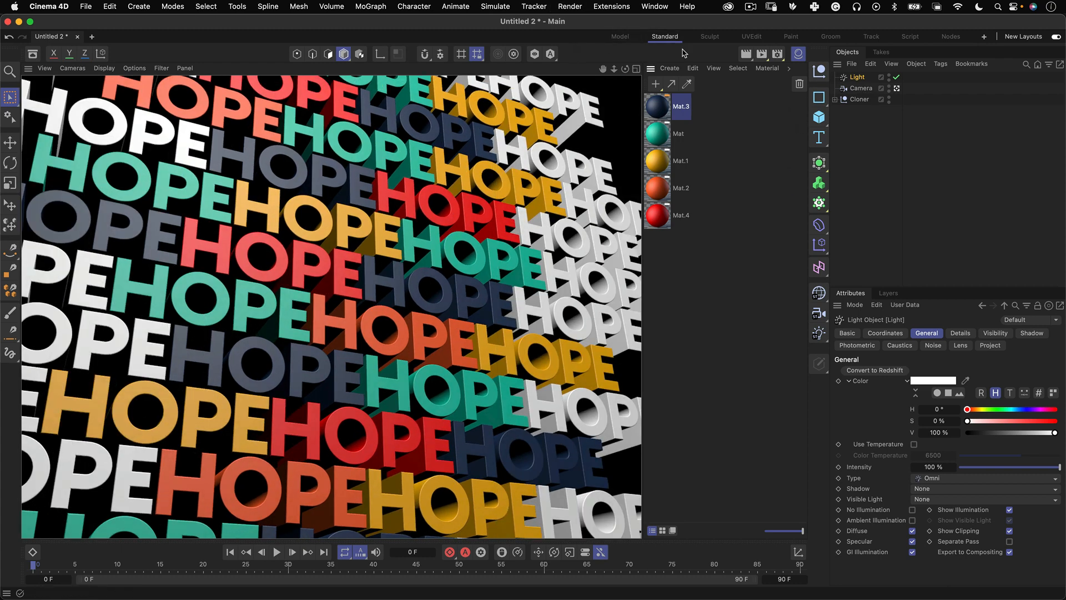
{"action": "left_click", "coordinate": [762, 54]}
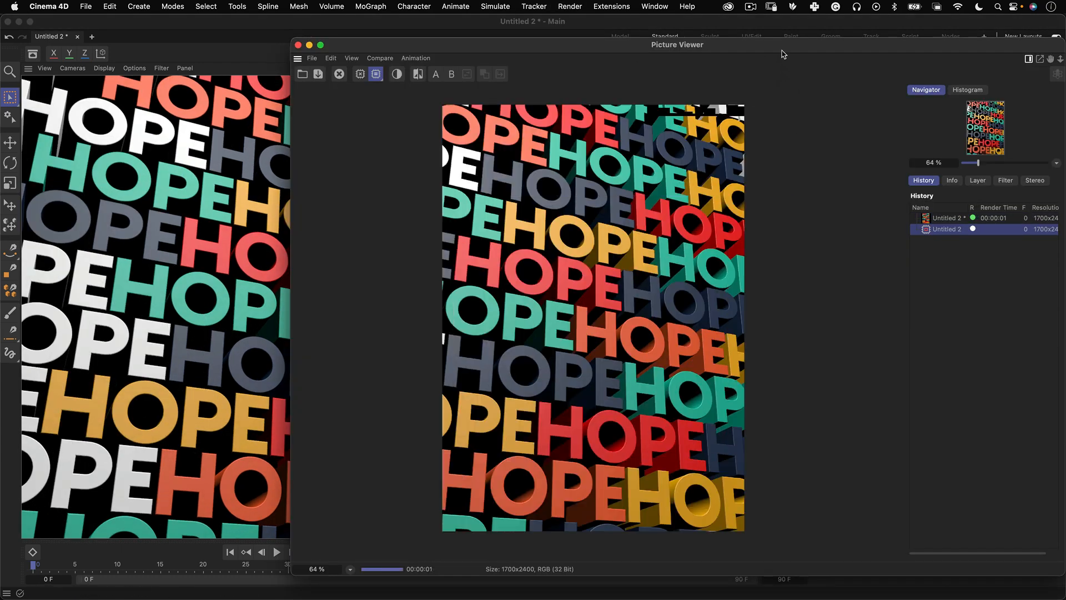
{"action": "left_click_drag", "start_coordinate": [793, 47], "coordinate": [497, 23]}
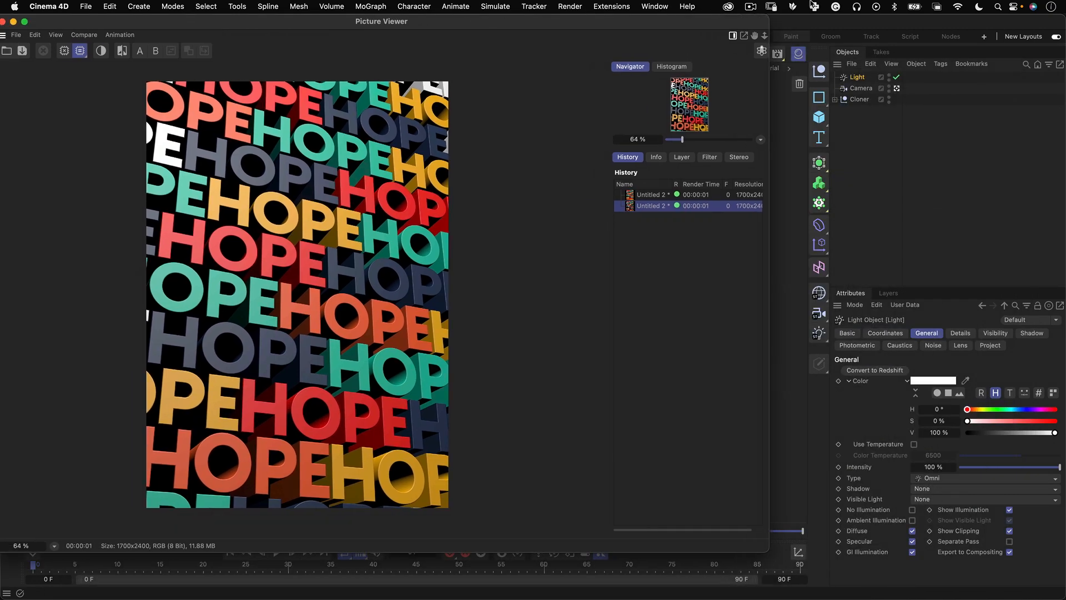
{"action": "left_click_drag", "start_coordinate": [768, 21], "coordinate": [409, 41]}
{"action": "left_click_drag", "start_coordinate": [183, 53], "coordinate": [632, 37]}
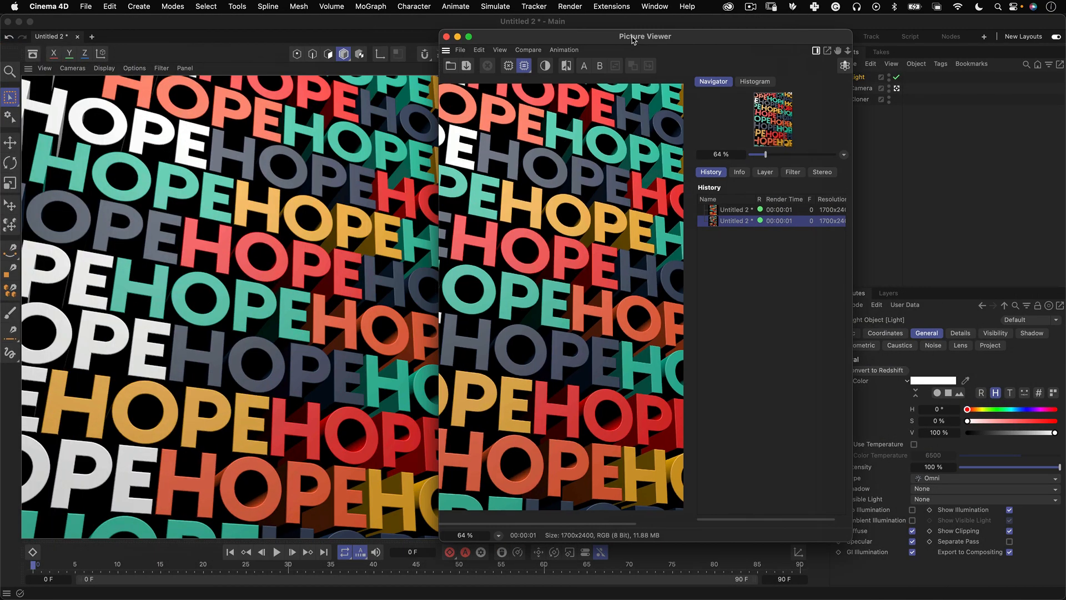
{"action": "left_click", "coordinate": [457, 36]}
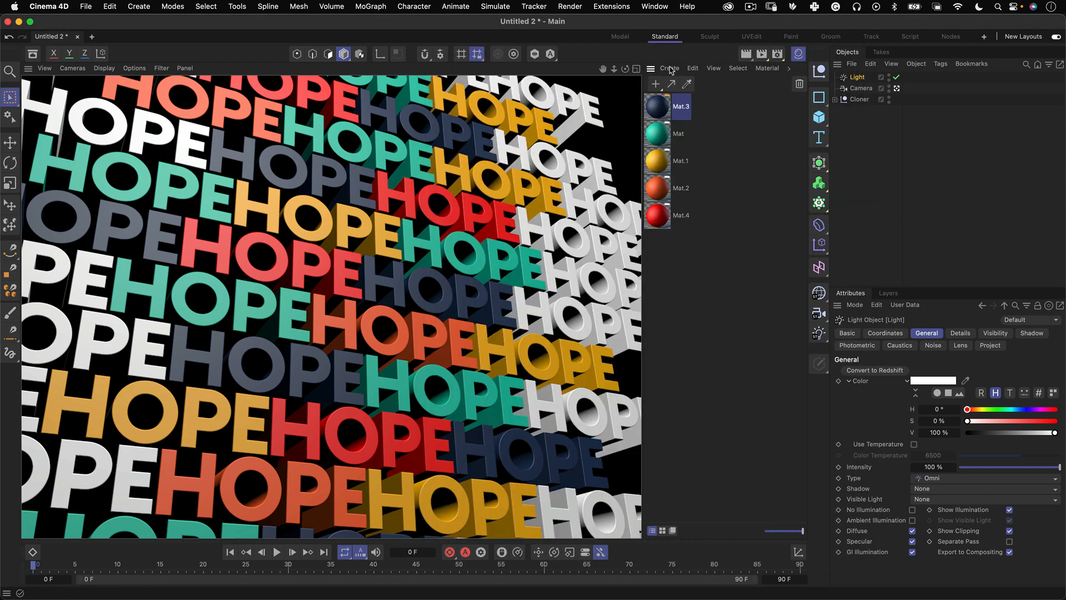
Step: Turn on the Interactive Render Region and stretch it vertically to cover the full height of the camera view
{"action": "left_click", "coordinate": [762, 54]}
{"action": "left_click", "coordinate": [747, 54]}
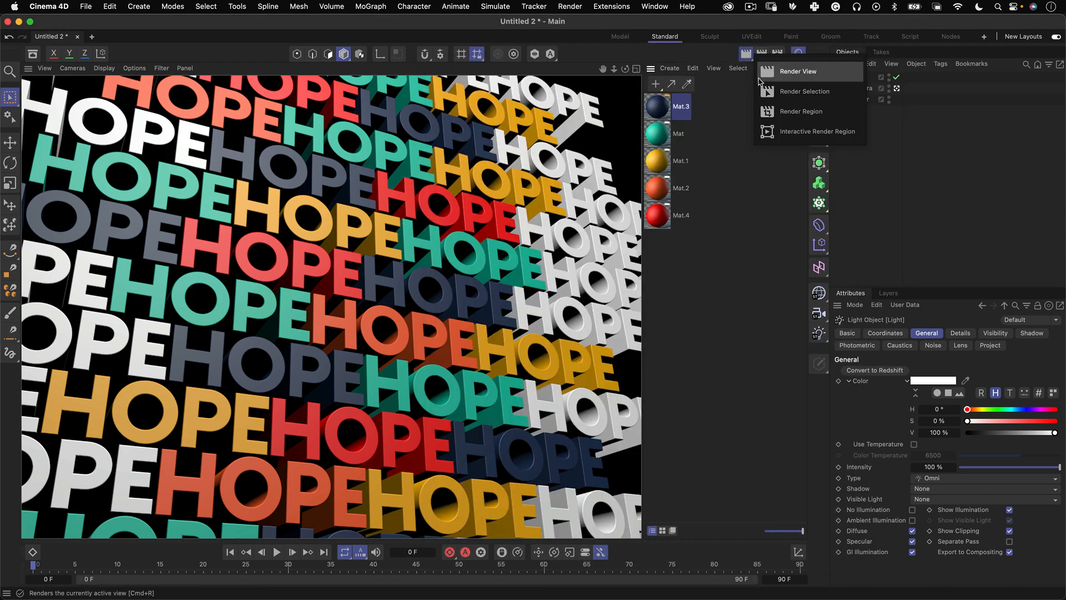
{"action": "left_click", "coordinate": [798, 132]}
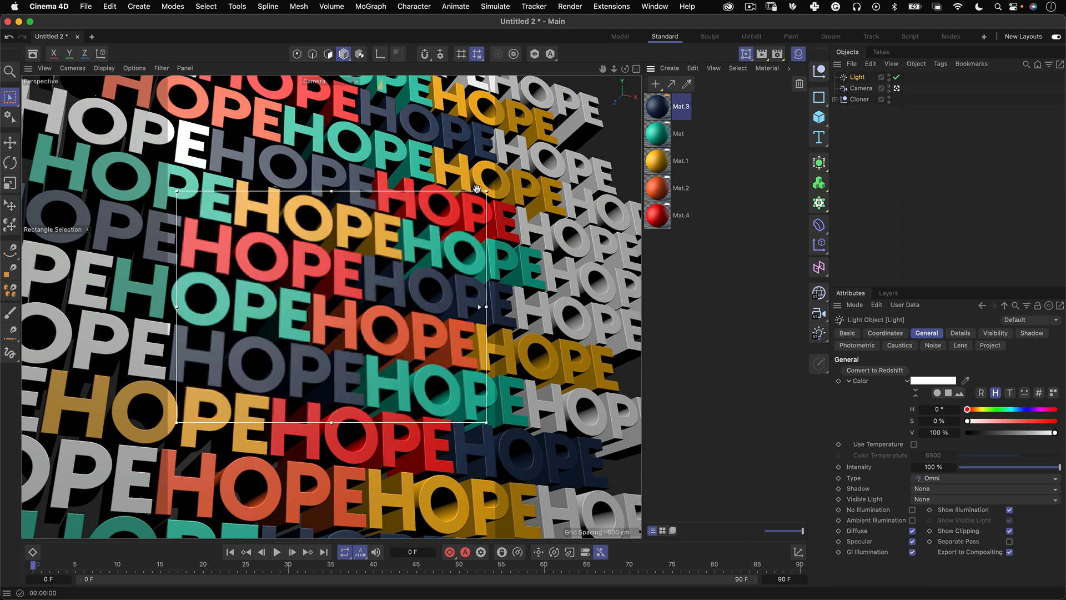
{"action": "left_click_drag", "start_coordinate": [486, 192], "coordinate": [481, 76]}
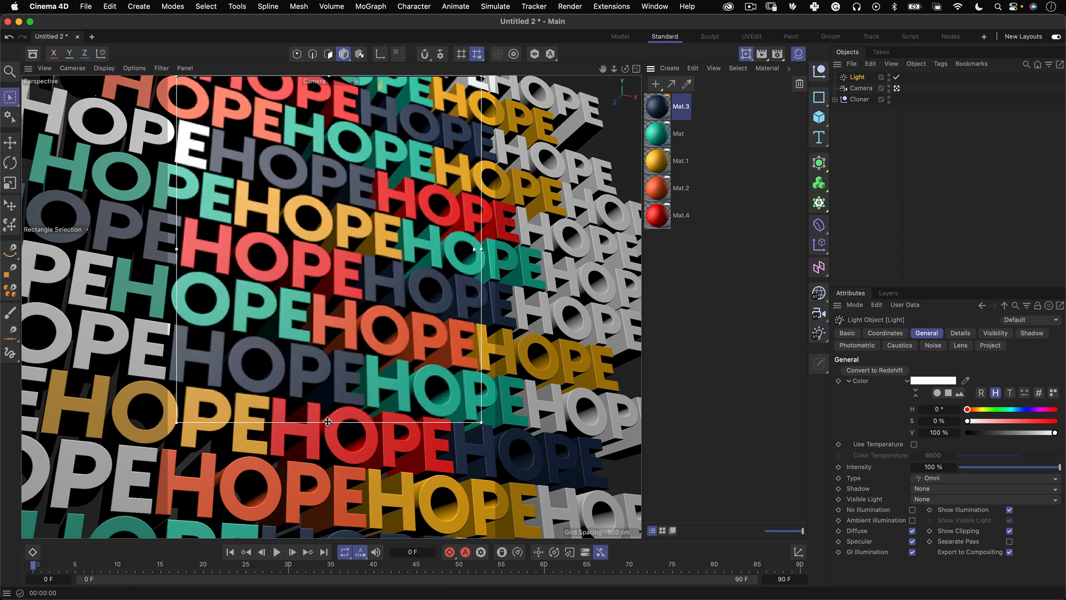
{"action": "left_click_drag", "start_coordinate": [331, 423], "coordinate": [315, 532]}
Step: Switch to the four-view layout and shift the light along X in the top view to sit beside the camera
{"action": "middle_click", "coordinate": [501, 191]}
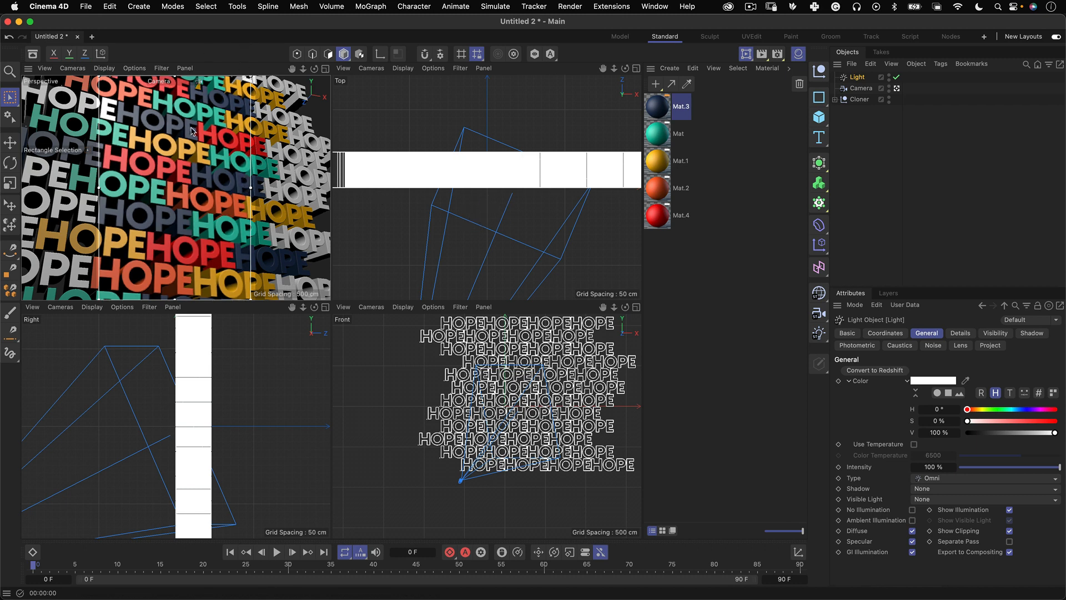
{"action": "right_click_drag", "start_coordinate": [519, 179], "coordinate": [497, 202], "text": "alt"}
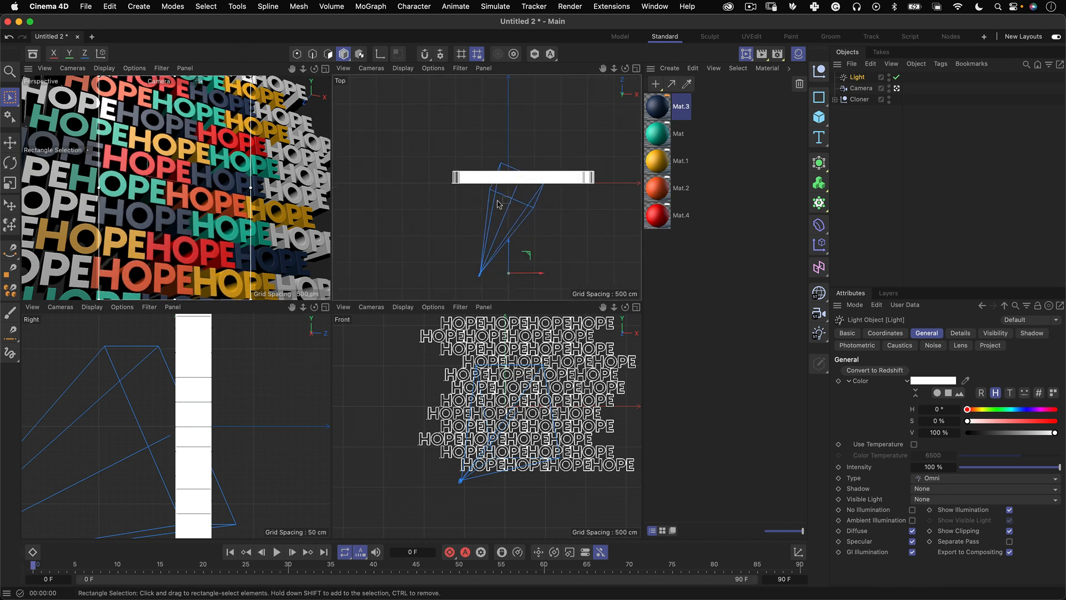
{"action": "left_click_drag", "start_coordinate": [542, 273], "coordinate": [512, 287]}
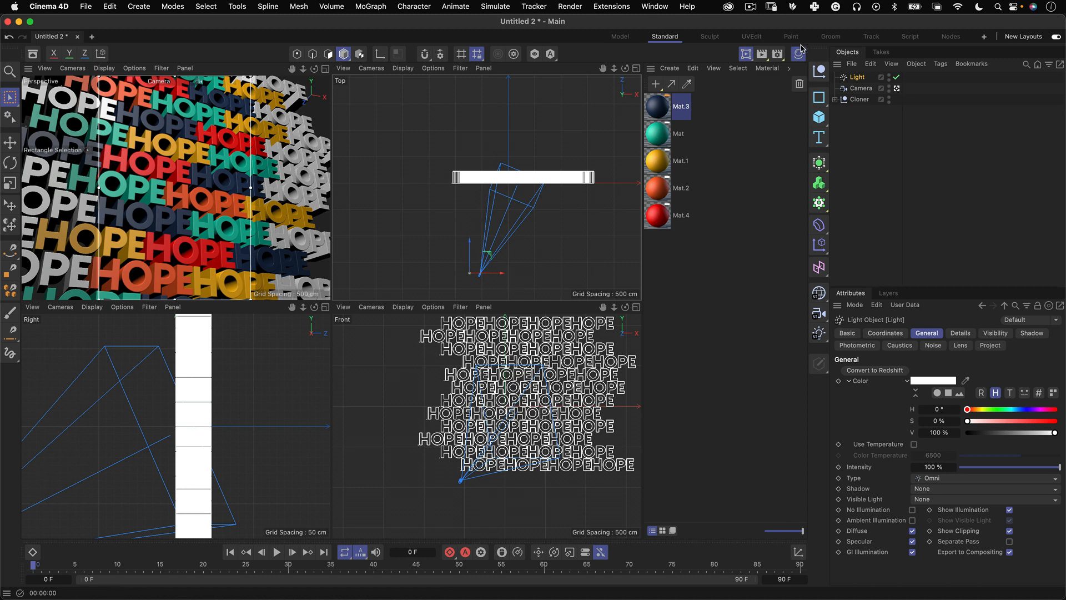
Step: Add a Cube and scale it up uniformly until it encloses the HOPE wall, camera and light
{"action": "left_click_drag", "start_coordinate": [819, 117], "coordinate": [852, 133]}
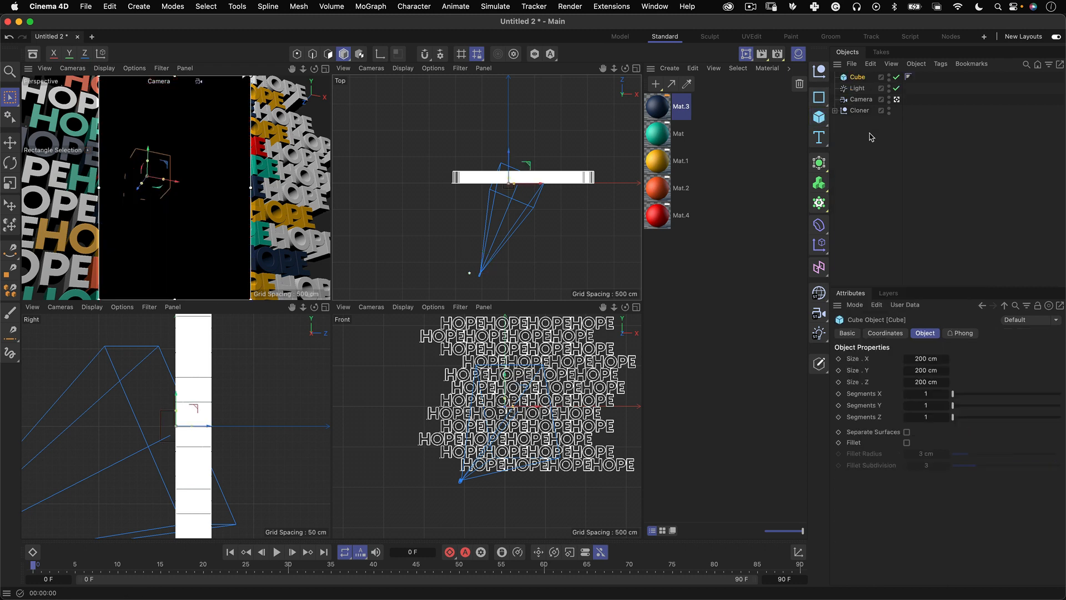
{"action": "key", "text": "t"}
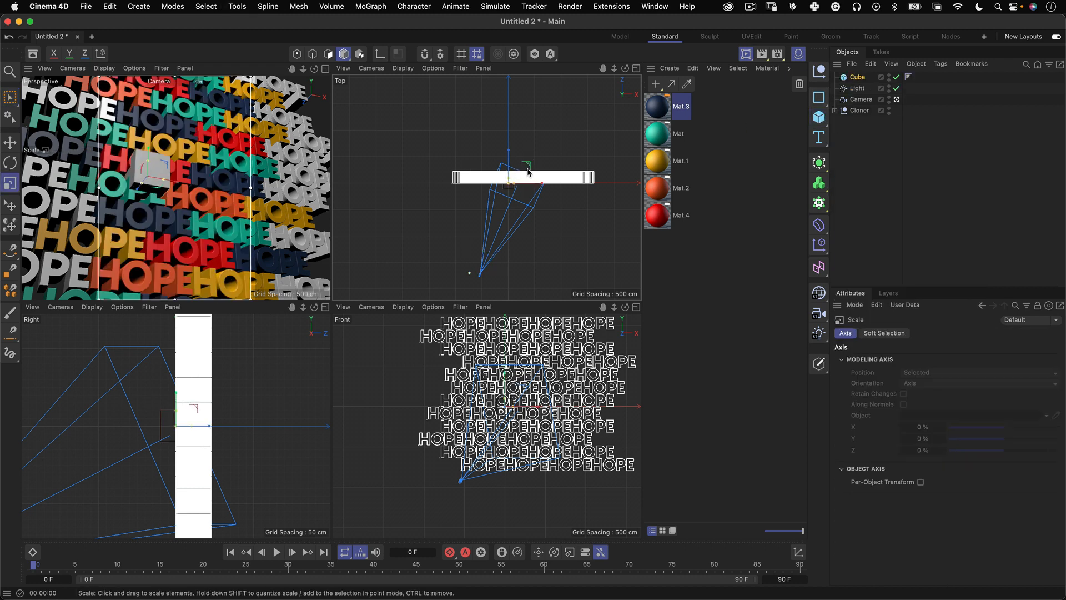
{"action": "left_click_drag", "start_coordinate": [525, 185], "coordinate": [635, 128]}
{"action": "key", "text": "super+z"}
{"action": "left_click_drag", "start_coordinate": [542, 139], "coordinate": [683, 66]}
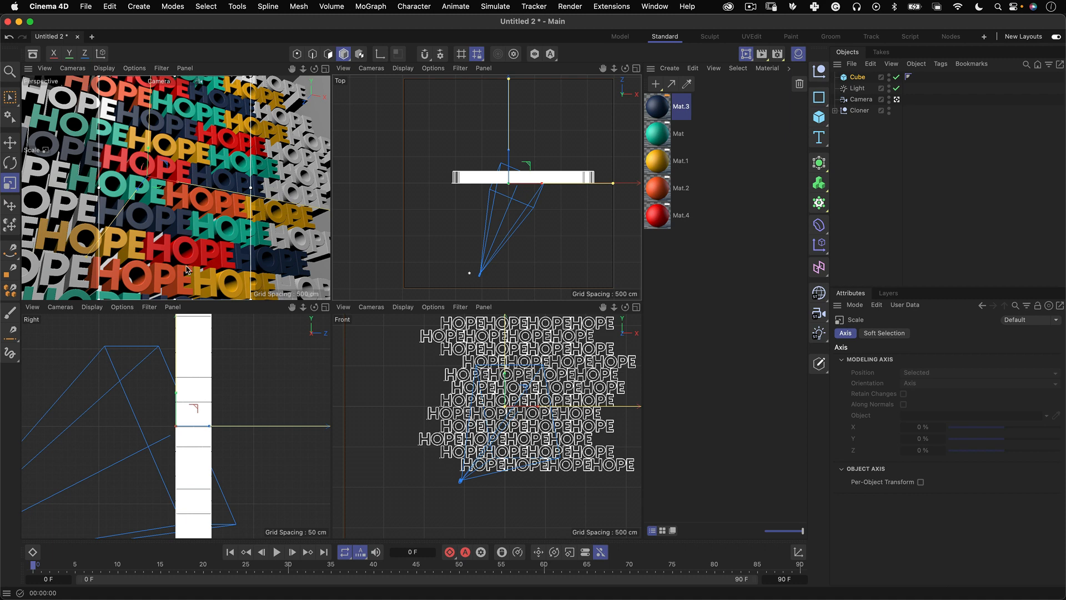
{"action": "mouse_move", "coordinate": [597, 597]}
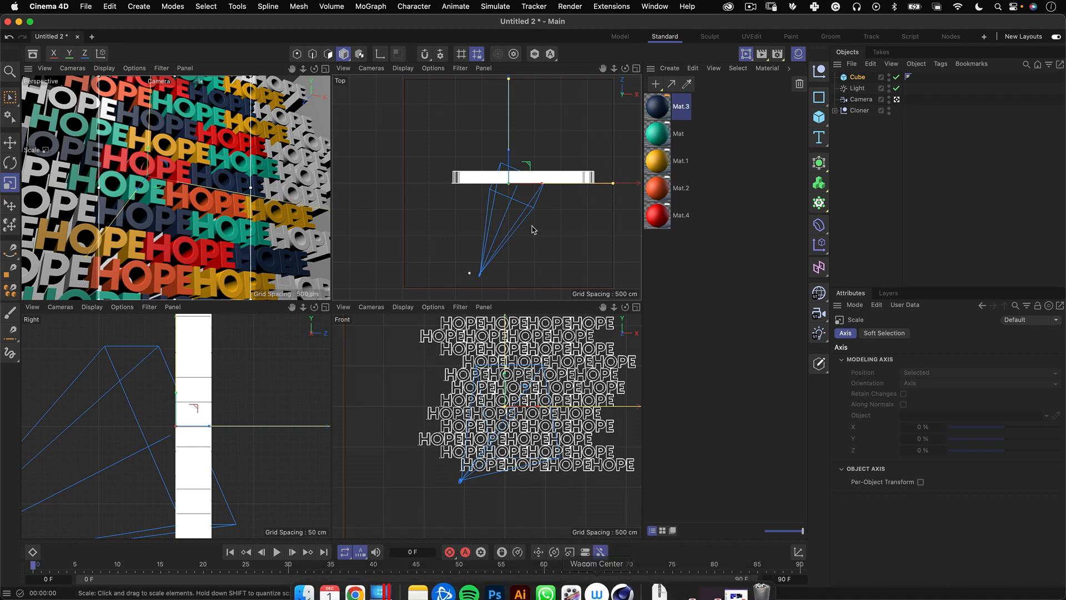
Step: Shift the light farther from the camera along X, and try a duplicate light behind the HOPE wall before deleting the duplicate
{"action": "left_click", "coordinate": [857, 88]}
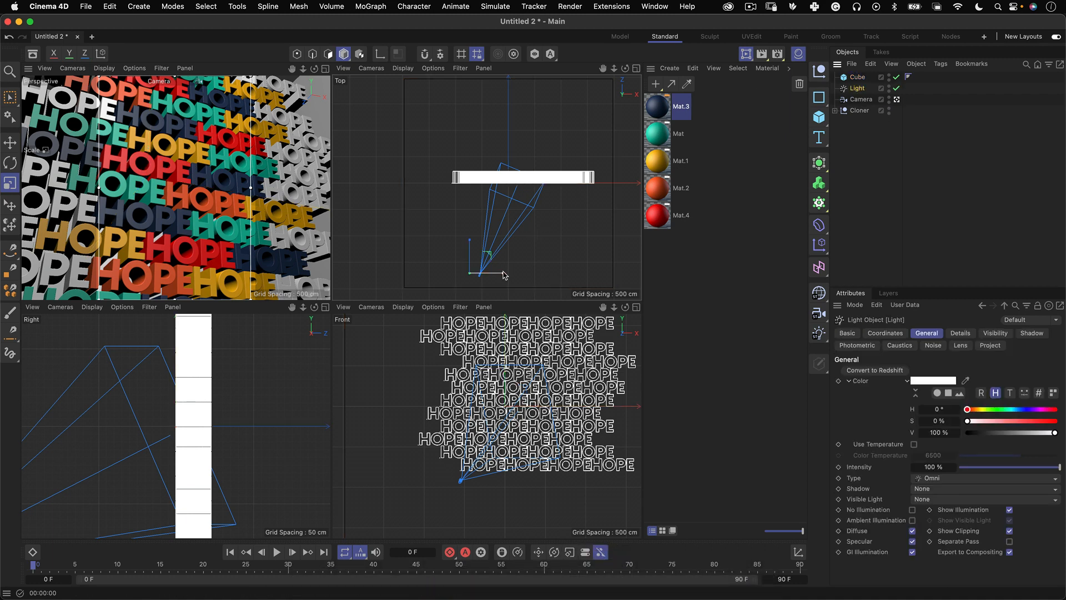
{"action": "key", "text": "e"}
{"action": "left_click_drag", "start_coordinate": [502, 273], "coordinate": [512, 89]}
{"action": "scroll", "coordinate": [531, 370], "scroll_direction": "down", "scroll_amount": 6}
{"action": "left_click_drag", "start_coordinate": [522, 338], "coordinate": [520, 361]}
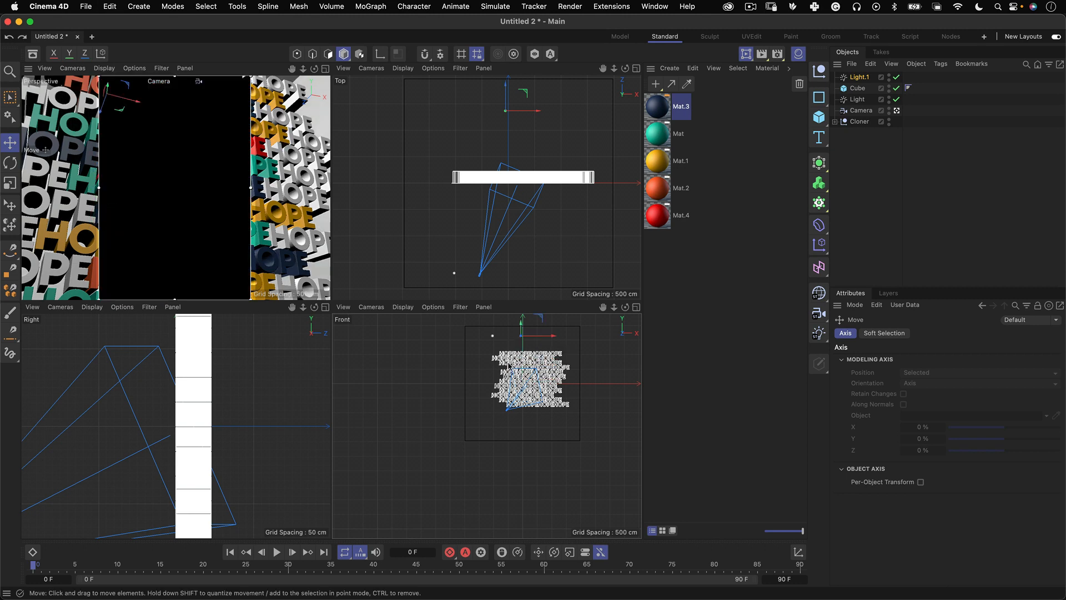
{"action": "key", "text": "Delete"}
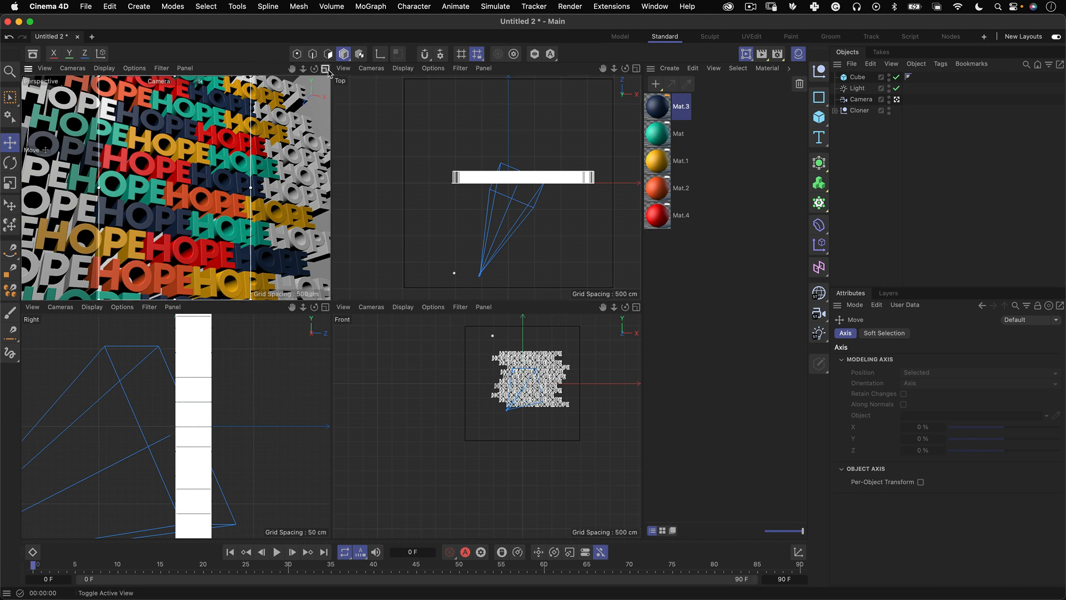
{"action": "middle_click", "coordinate": [151, 229]}
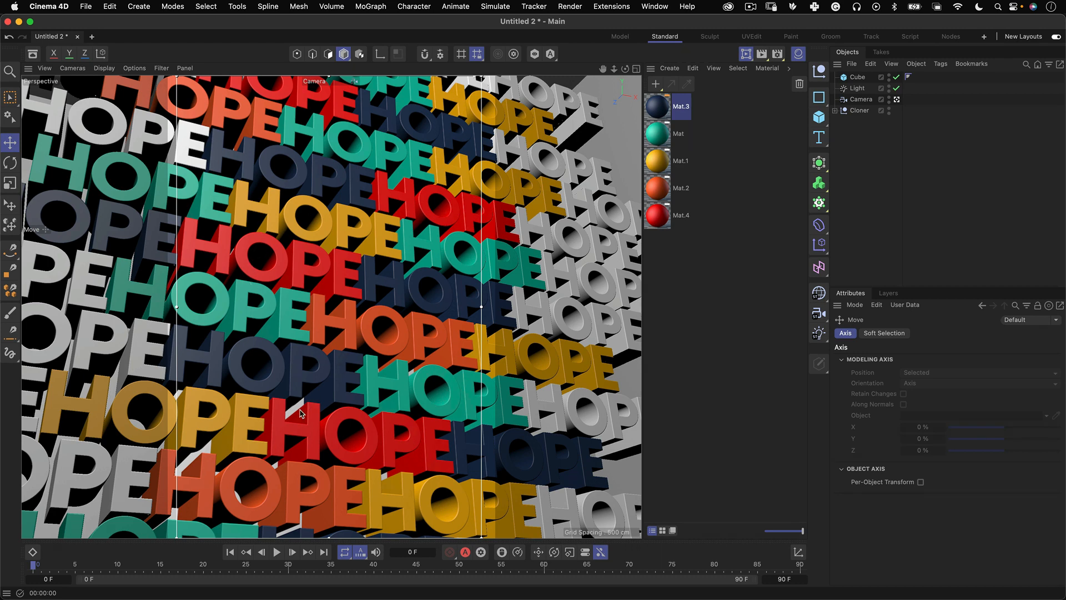
Step: Set the extrusion depth of the central red HOPE word to 400 cm and turn off the Interactive Render Region
{"action": "left_click", "coordinate": [835, 111]}
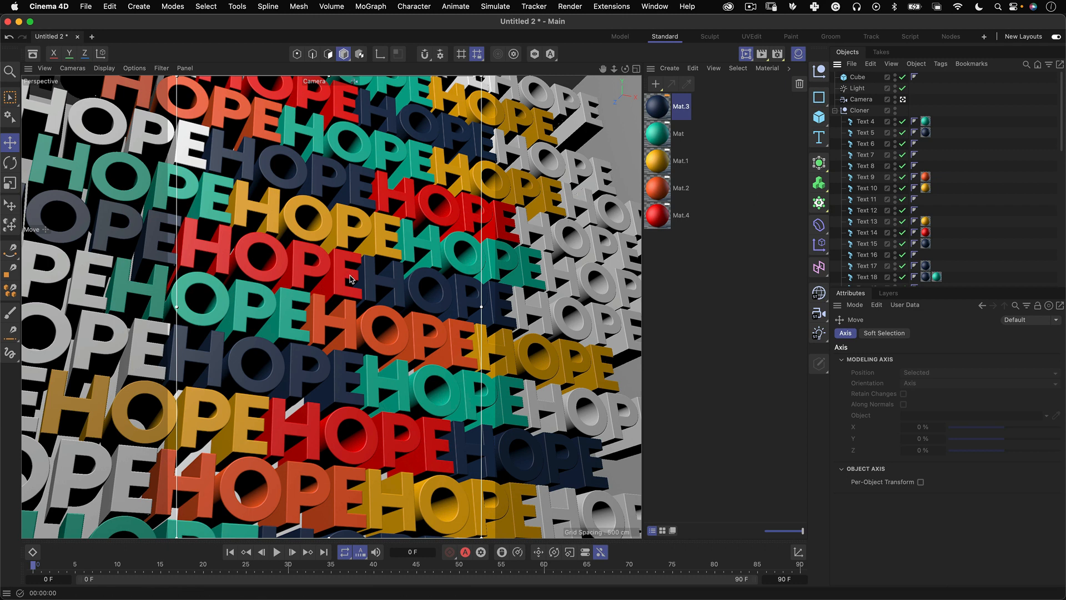
{"action": "left_click", "coordinate": [322, 270]}
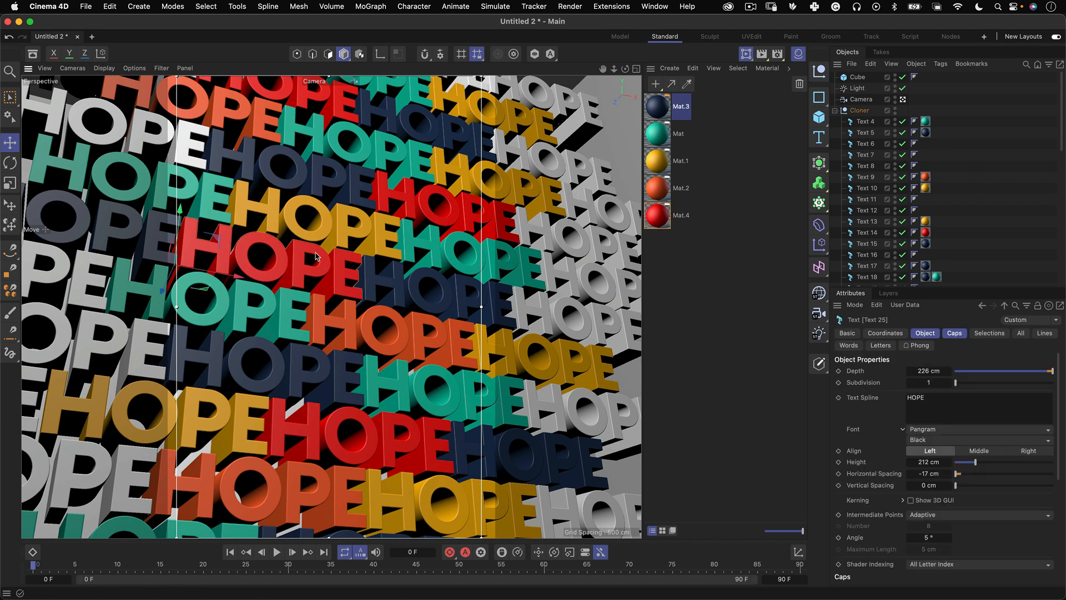
{"action": "left_click", "coordinate": [934, 371]}
{"action": "type", "text": "4"}
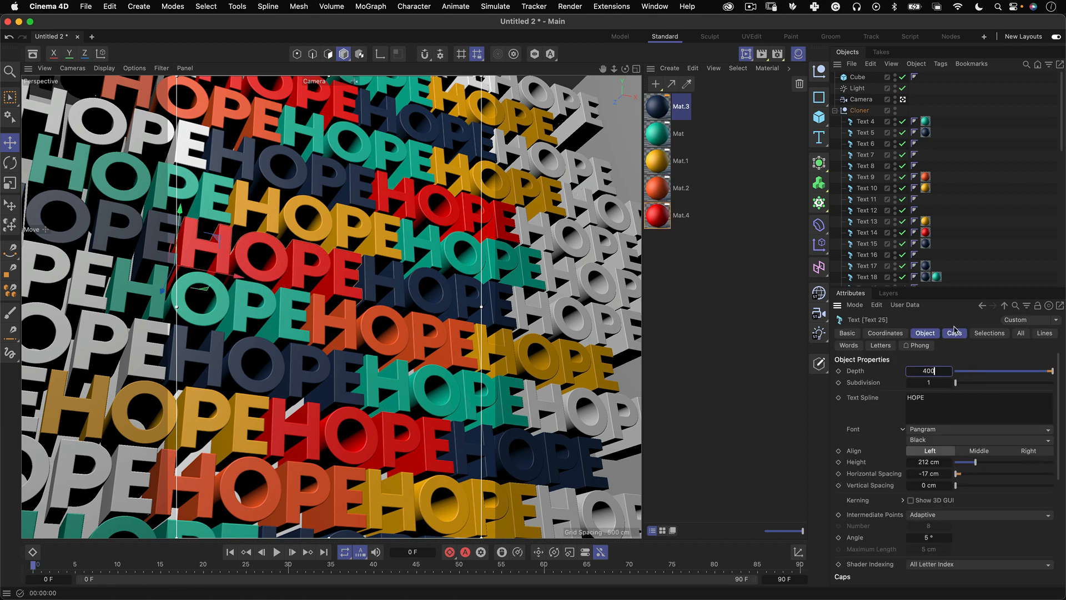
{"action": "type", "text": "00"}
{"action": "key", "text": "Tab"}
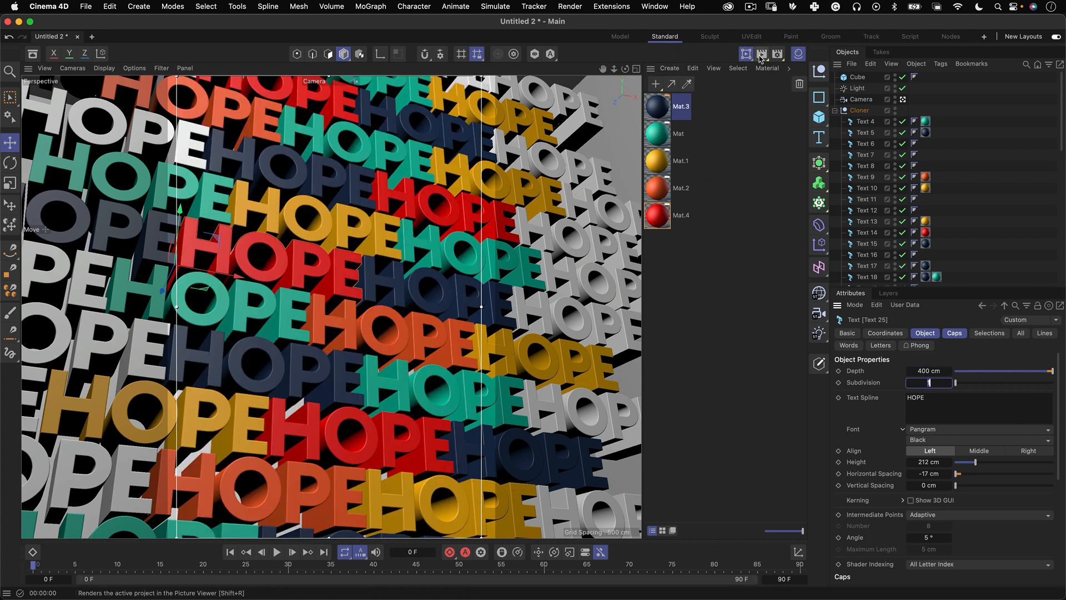
{"action": "left_click_drag", "start_coordinate": [748, 56], "coordinate": [770, 137]}
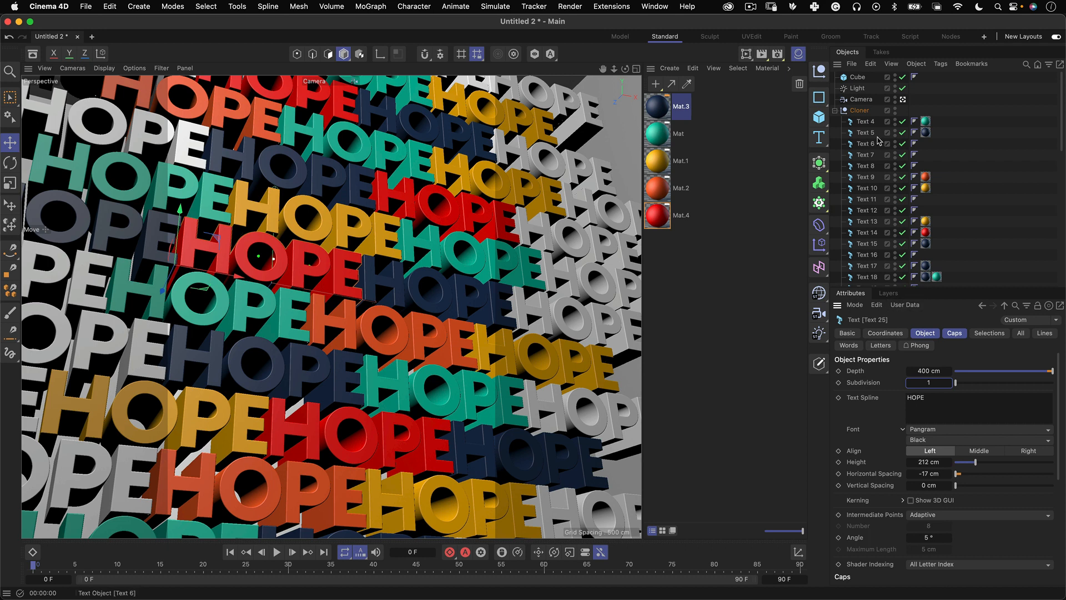
Step: Set the extrusion depth of Text 4 through Text 17 to 400 cm and raise it to 1000 cm
{"action": "left_click", "coordinate": [869, 122]}
{"action": "left_click", "coordinate": [871, 265], "text": "shift"}
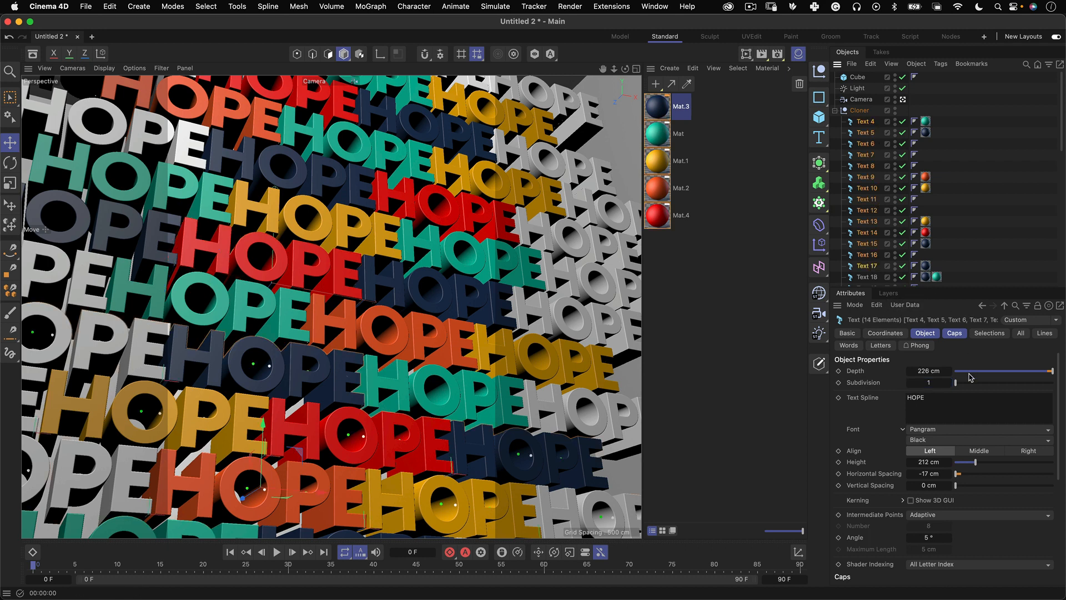
{"action": "left_click", "coordinate": [941, 372]}
{"action": "type", "text": "400"}
{"action": "key", "text": "Tab"}
{"action": "left_click", "coordinate": [939, 372]}
{"action": "type", "text": "1000"}
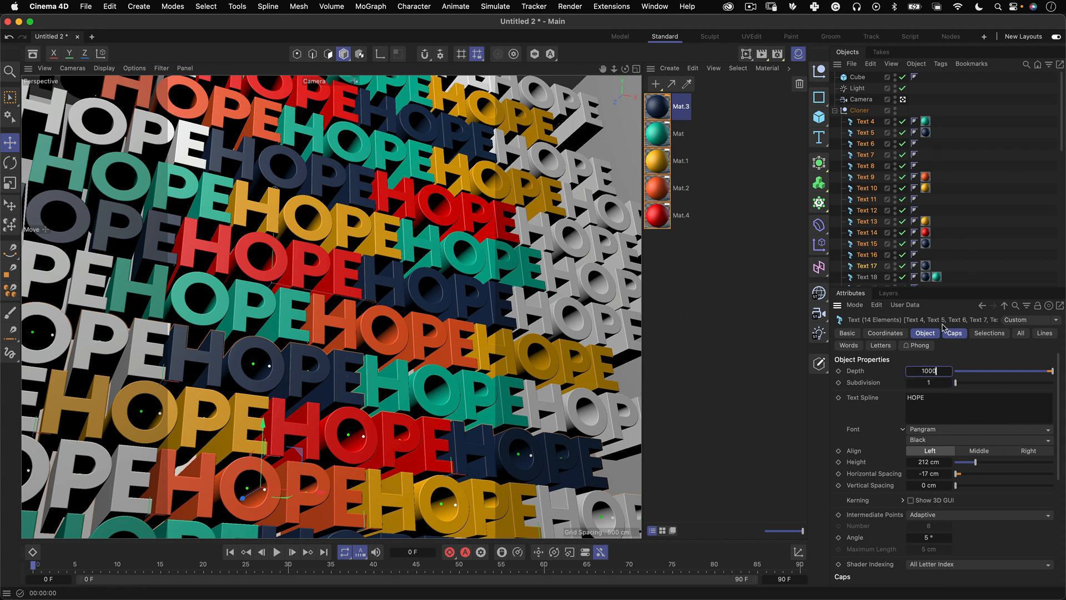
{"action": "key", "text": "Tab"}
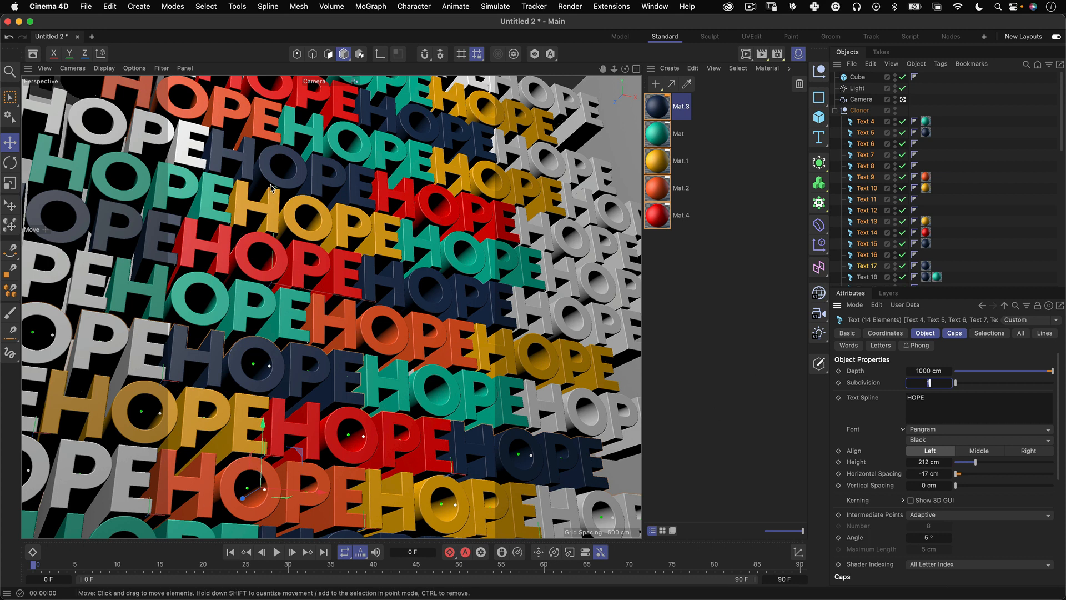
{"action": "left_click", "coordinate": [259, 133]}
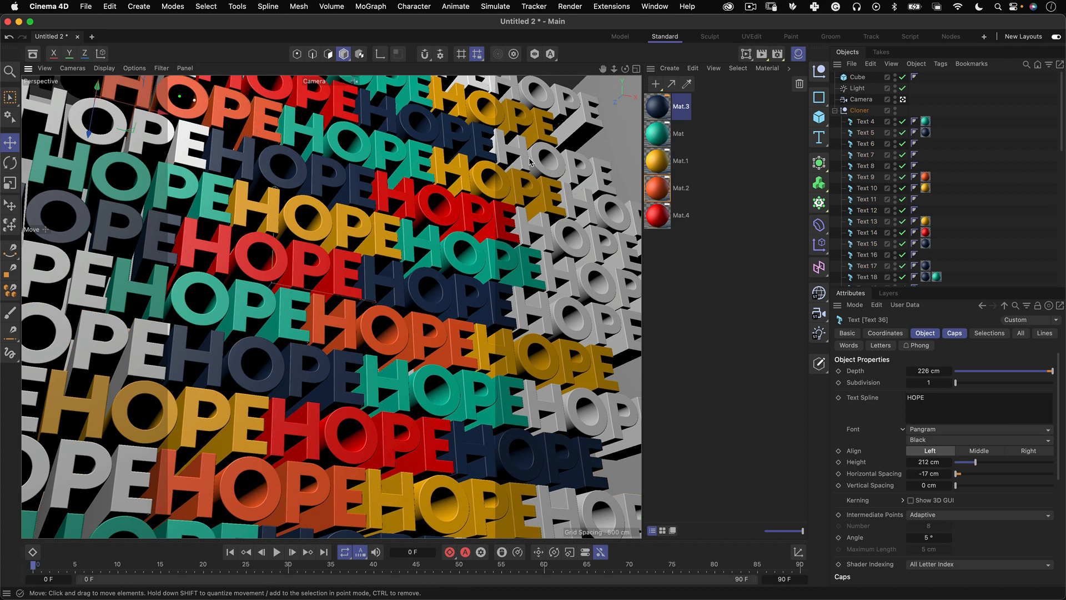
Step: Set the extrusion depth of all the Cloner's text objects, Text 4 through Text 51, to 1000 cm and deselect them
{"action": "left_click", "coordinate": [876, 120]}
{"action": "left_click_drag", "start_coordinate": [1061, 78], "coordinate": [1053, 223]}
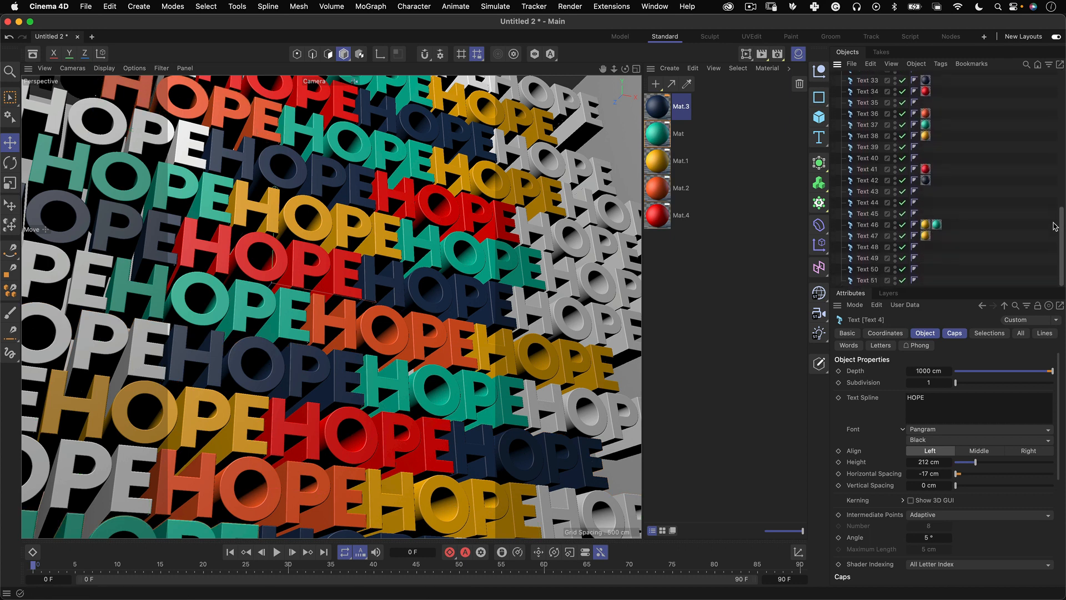
{"action": "left_click", "coordinate": [868, 280], "text": "shift"}
{"action": "left_click", "coordinate": [939, 371]}
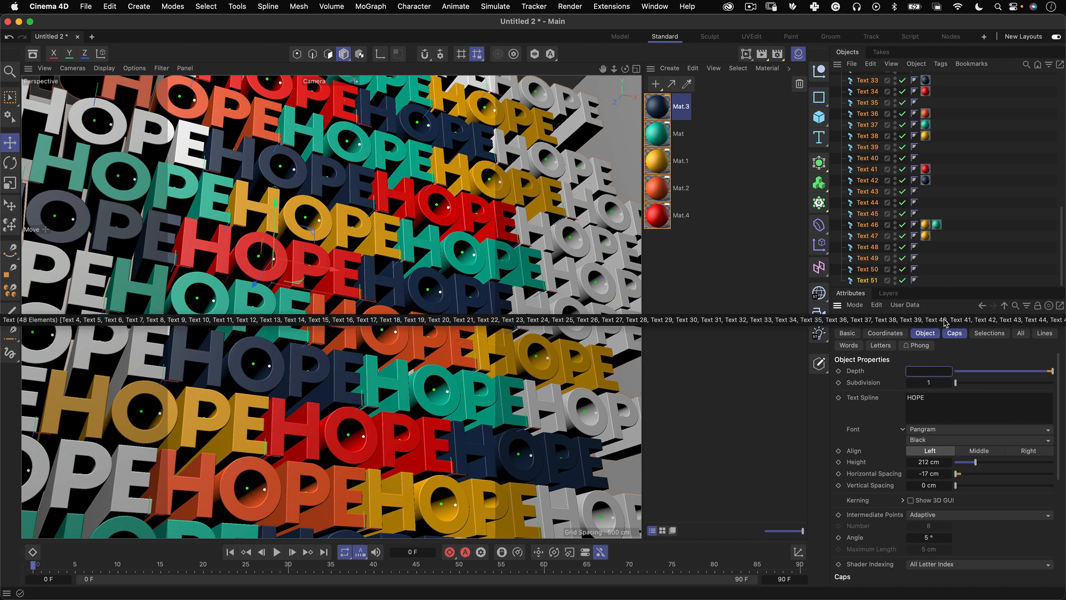
{"action": "type", "text": "1000"}
{"action": "key", "text": "Tab"}
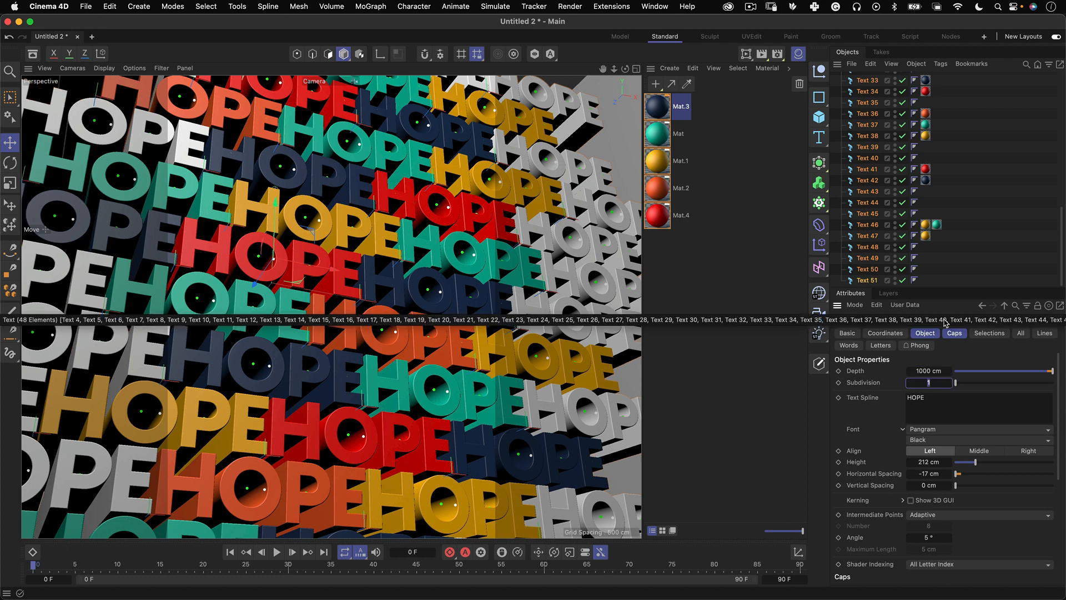
{"action": "left_click", "coordinate": [1013, 161]}
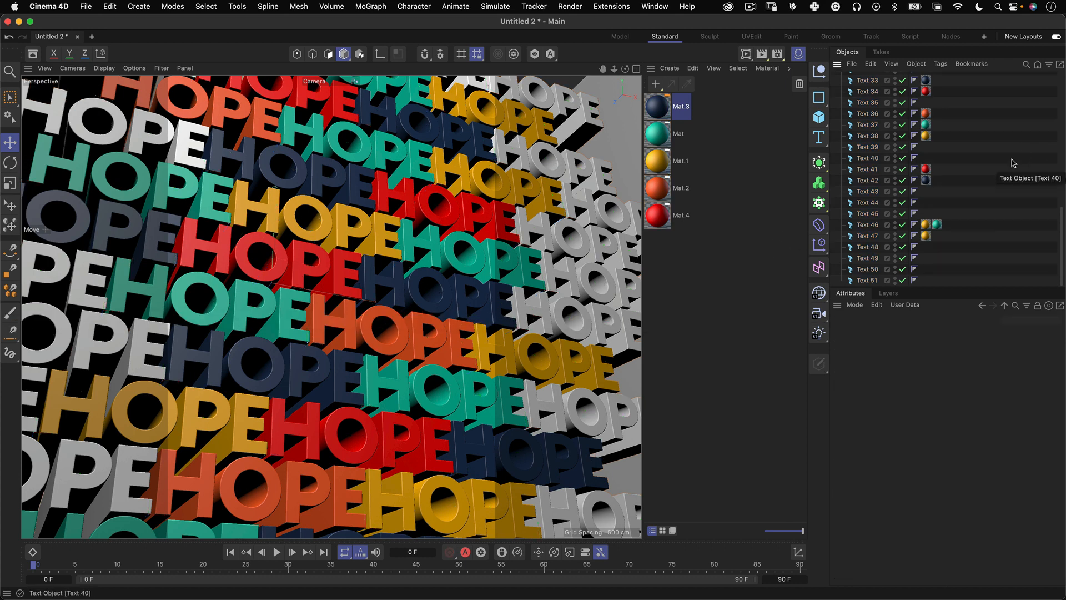
Step: Render the wall in the viewport and in the Picture Viewer, widening the viewer to check the whole portrait image
{"action": "key", "text": "super+r"}
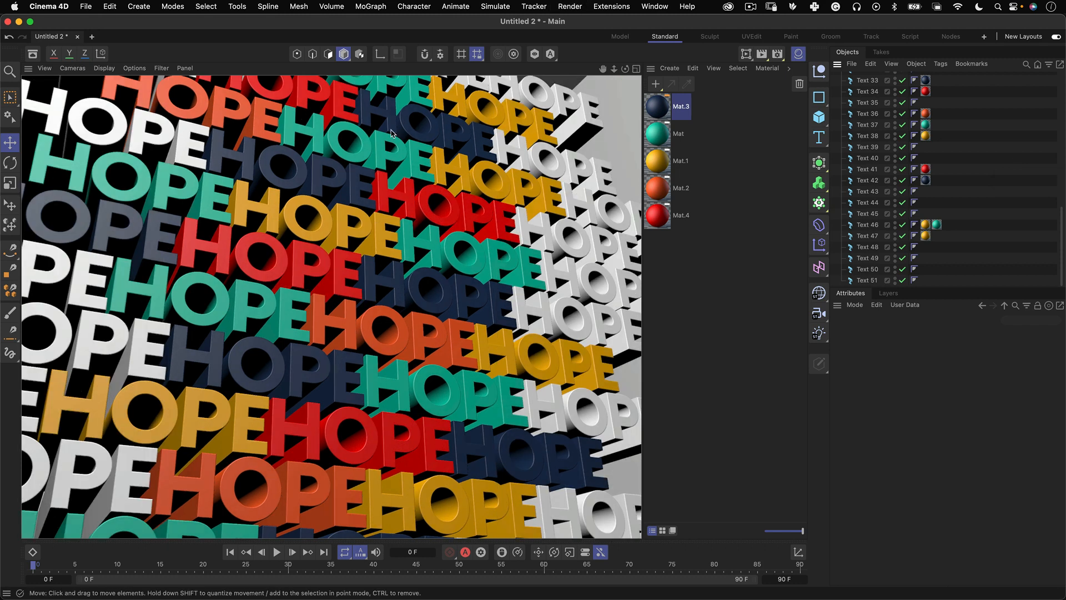
{"action": "left_click", "coordinate": [762, 54]}
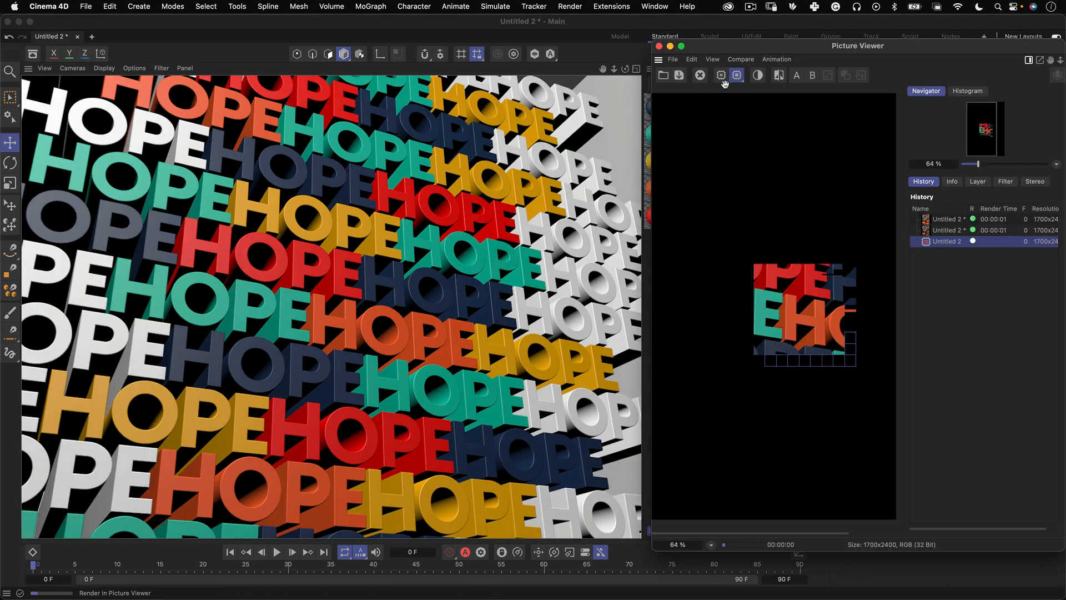
{"action": "left_click_drag", "start_coordinate": [752, 47], "coordinate": [145, 22]}
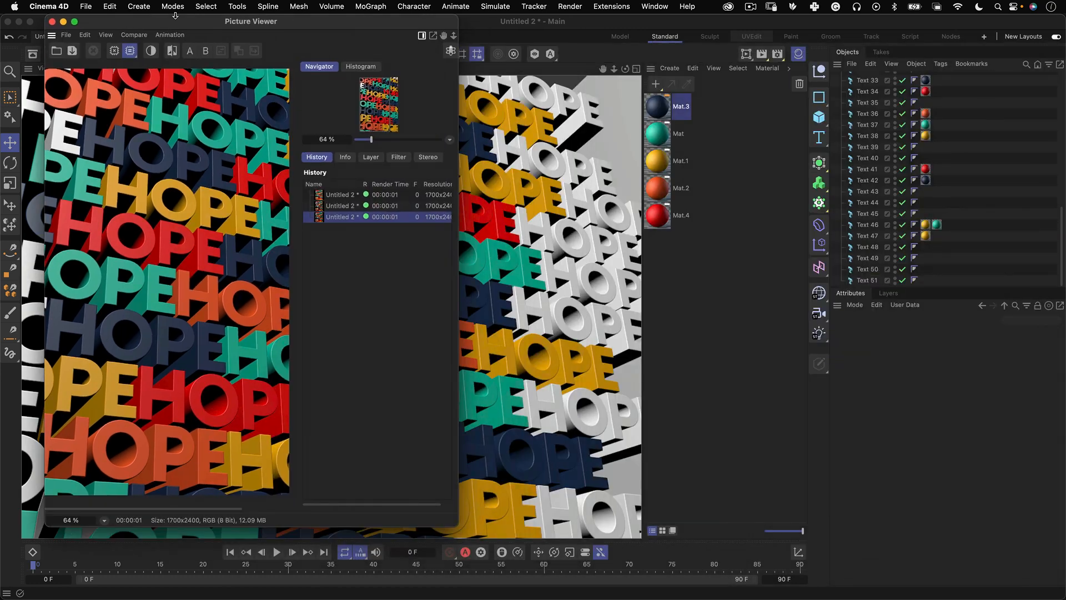
{"action": "left_click_drag", "start_coordinate": [191, 227], "coordinate": [190, 226]}
{"action": "left_click_drag", "start_coordinate": [458, 23], "coordinate": [867, 19]}
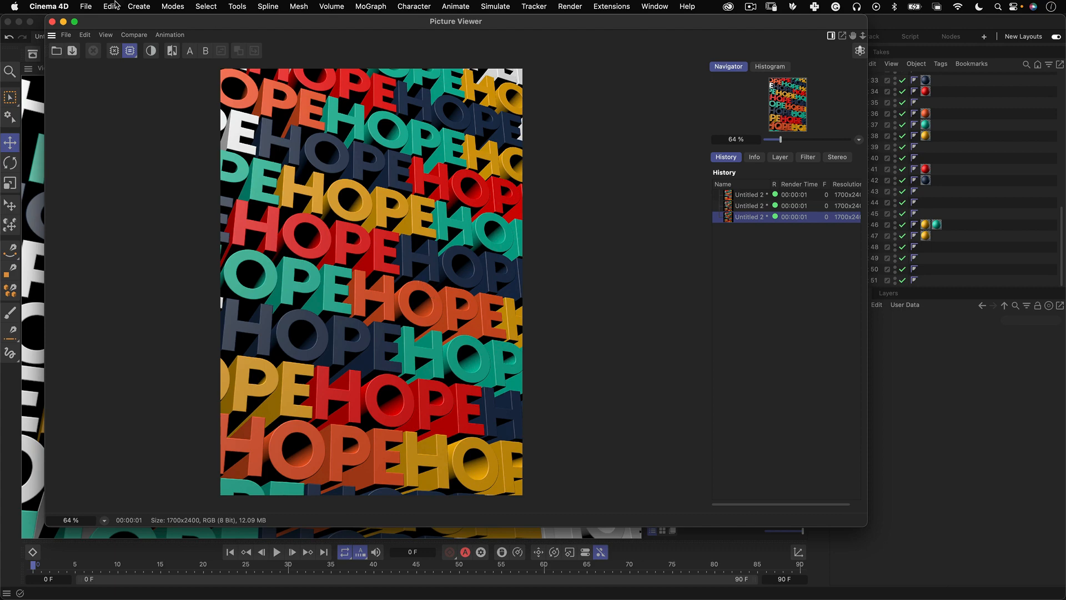
{"action": "left_click", "coordinate": [64, 22]}
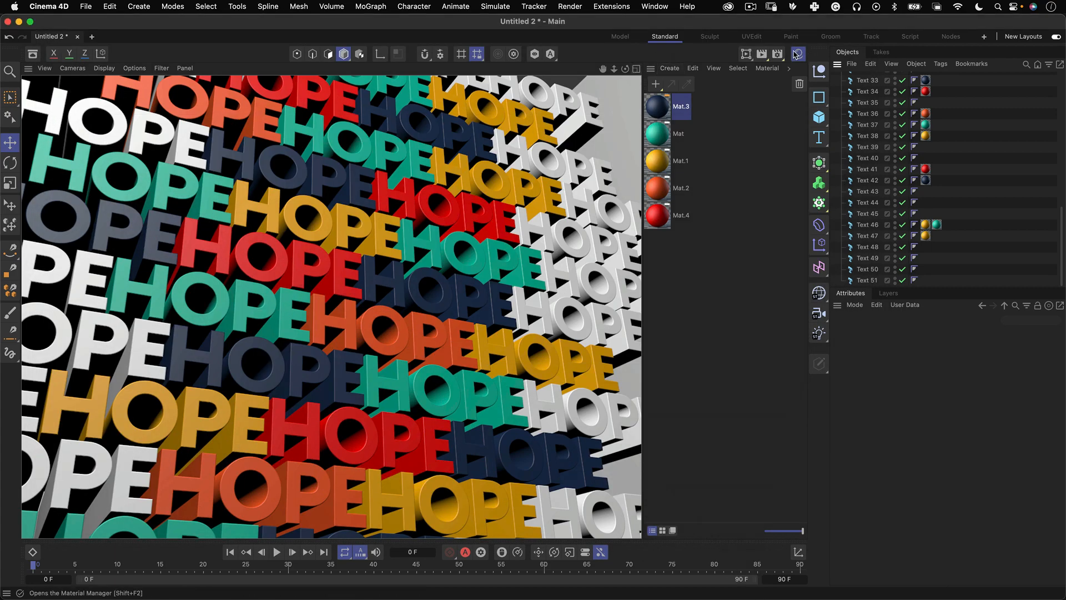
Step: Add the Global Illumination effect to the render settings
{"action": "key", "text": "super+b"}
{"action": "left_click_drag", "start_coordinate": [780, 44], "coordinate": [352, 63]}
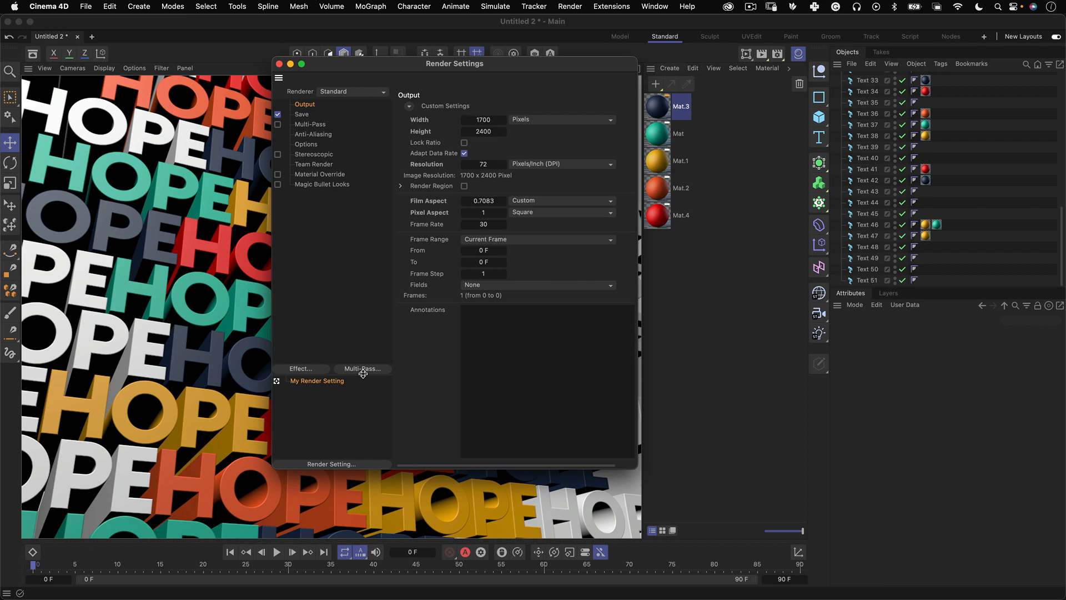
{"action": "left_click", "coordinate": [322, 370]}
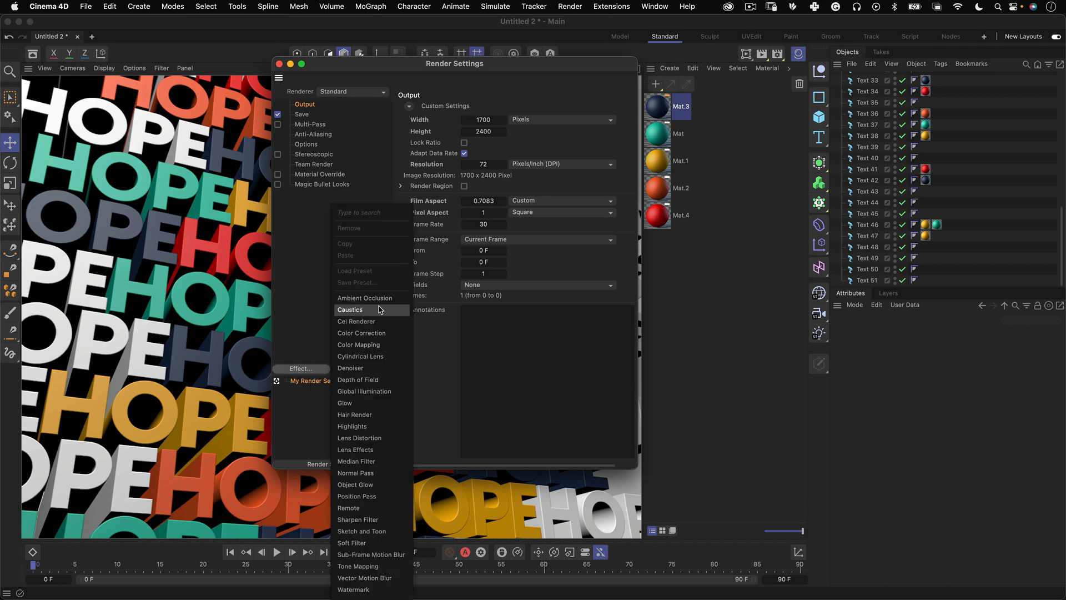
{"action": "left_click", "coordinate": [383, 391]}
{"action": "left_click_drag", "start_coordinate": [398, 65], "coordinate": [327, 101]}
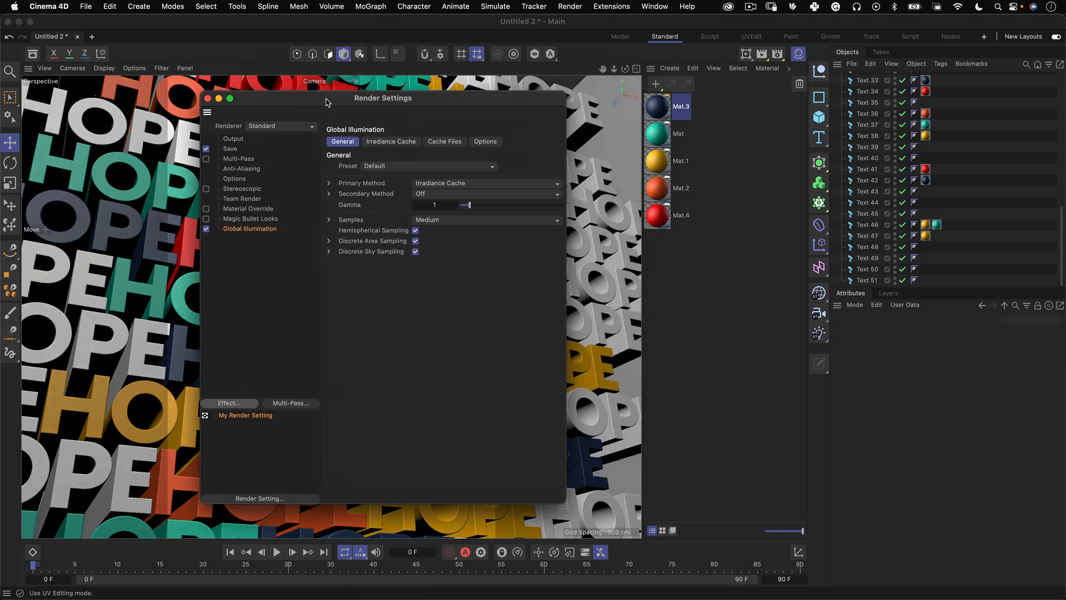
Step: Render the wall with Global Illumination in the Picture Viewer and compare it with the previous render
{"action": "left_click", "coordinate": [762, 54]}
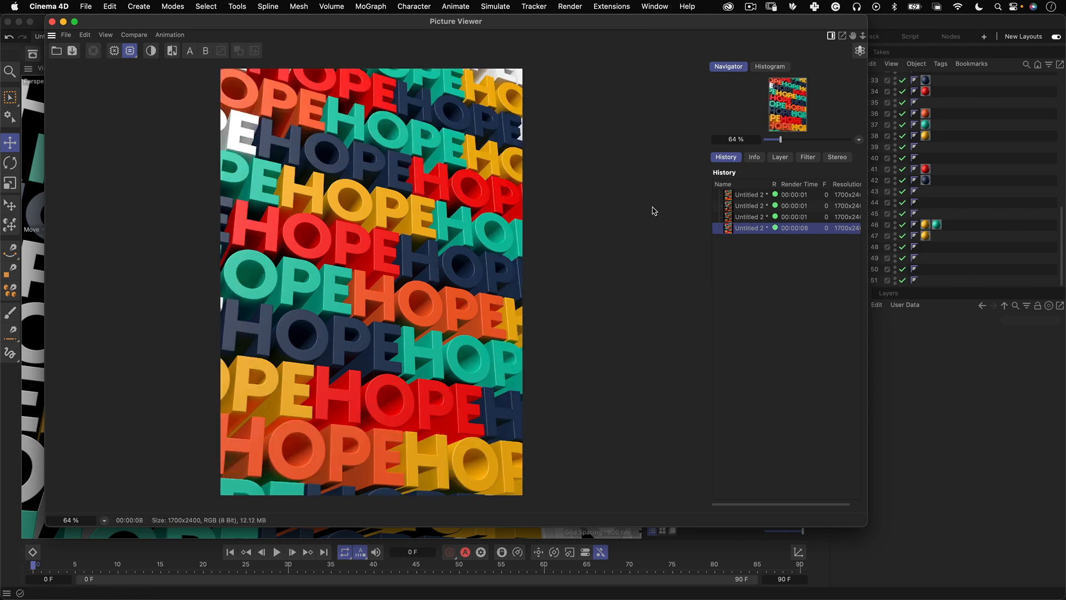
{"action": "left_click", "coordinate": [751, 217]}
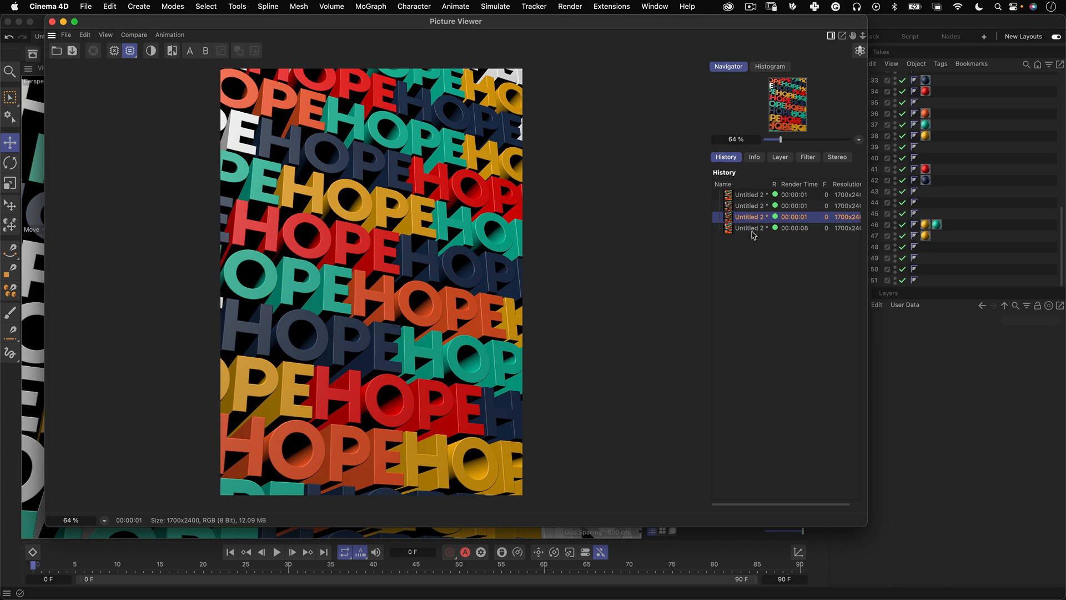
{"action": "left_click", "coordinate": [751, 229]}
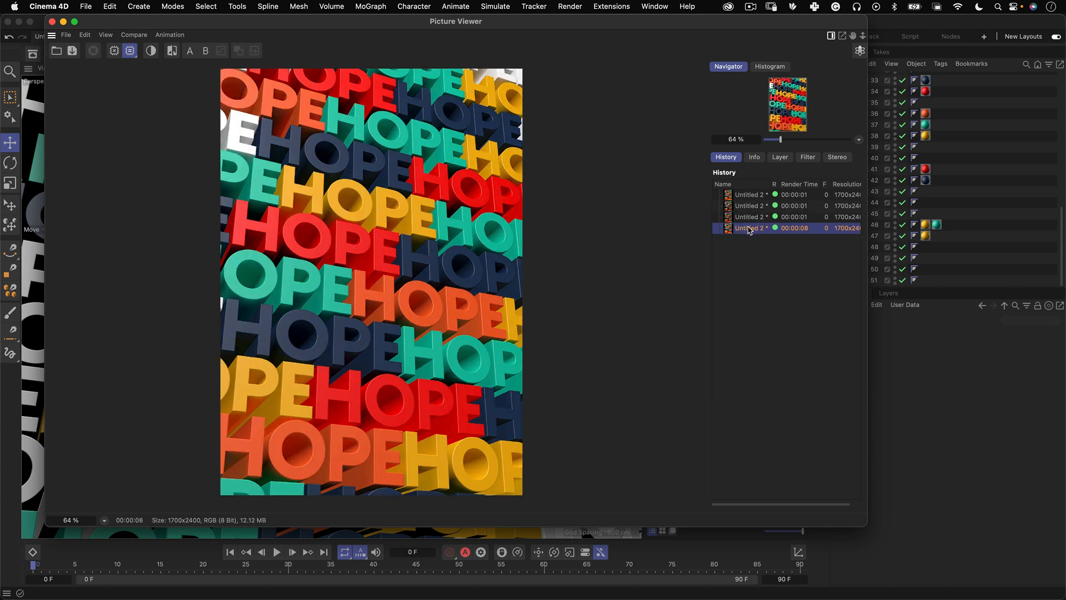
Step: Inspect the Global Illumination render's shading and edges at 100% and the whole composition at 51%
{"action": "left_click", "coordinate": [456, 296]}
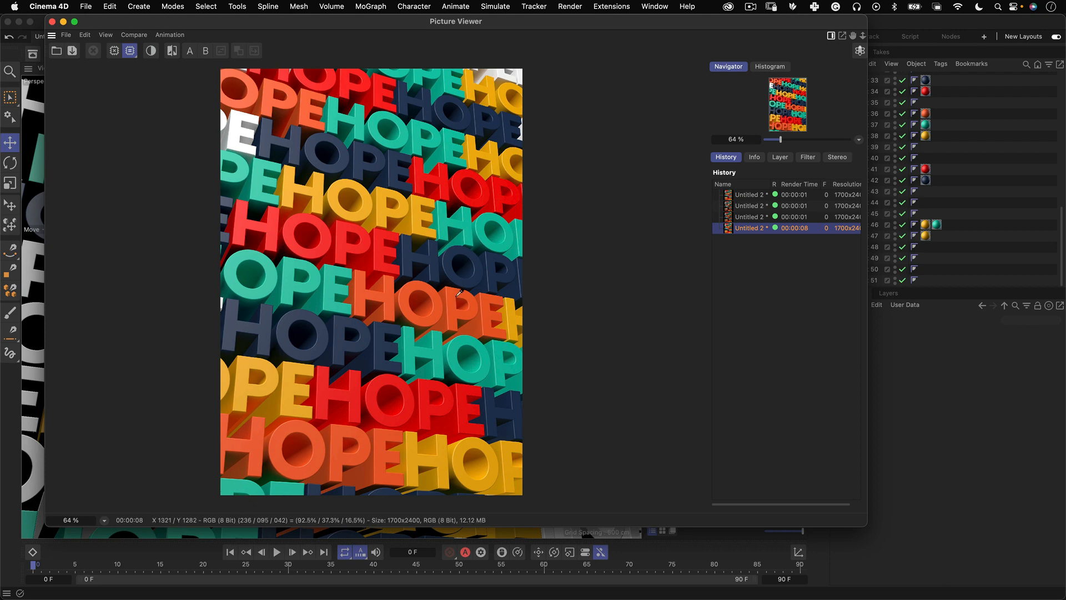
{"action": "left_click", "coordinate": [105, 521]}
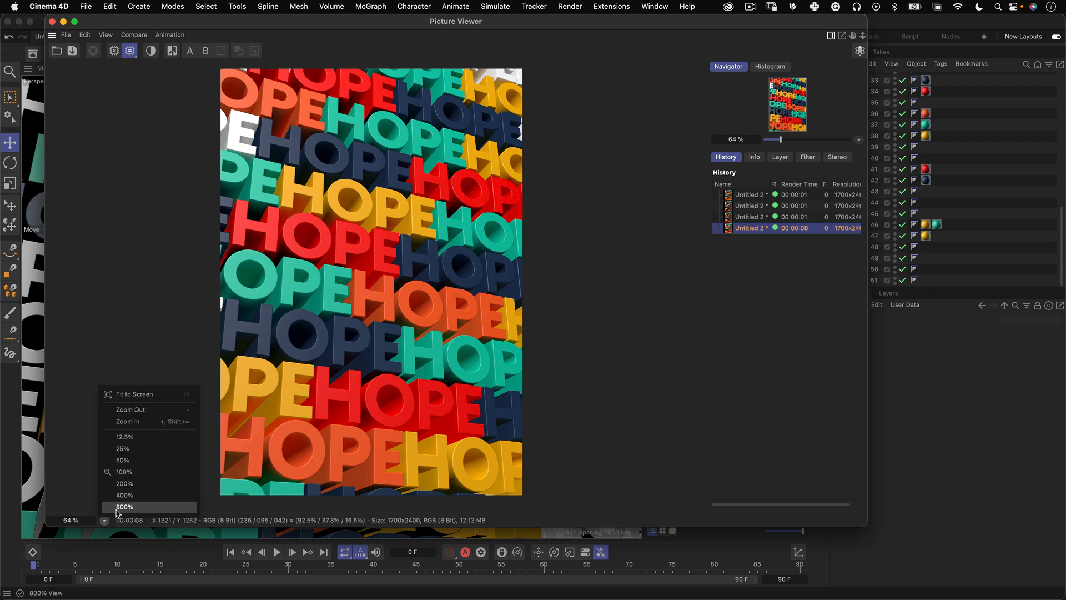
{"action": "left_click", "coordinate": [125, 473]}
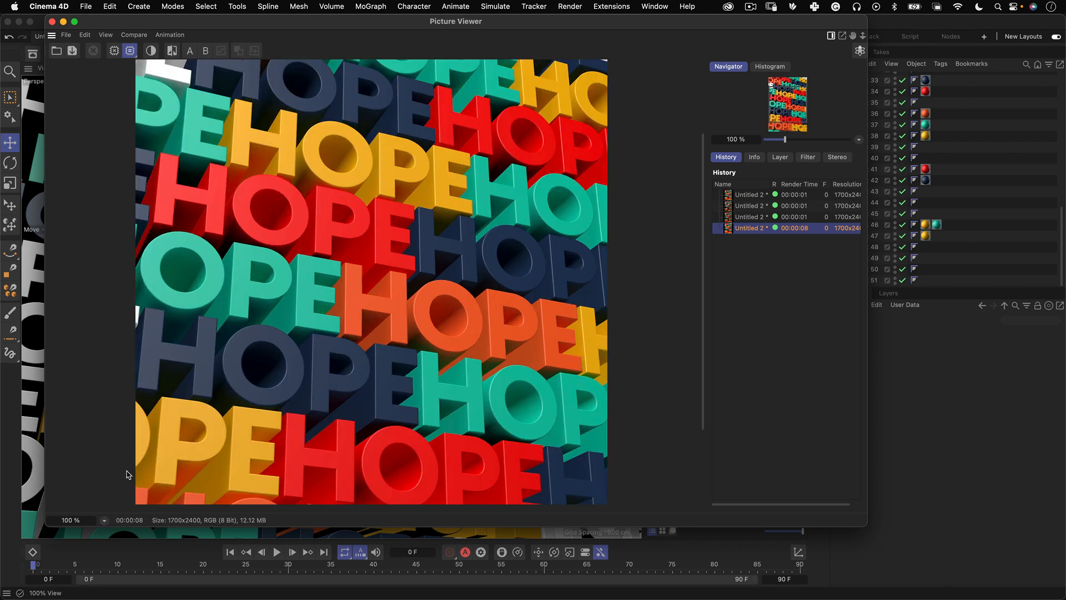
{"action": "left_click_drag", "start_coordinate": [360, 137], "coordinate": [394, 153]}
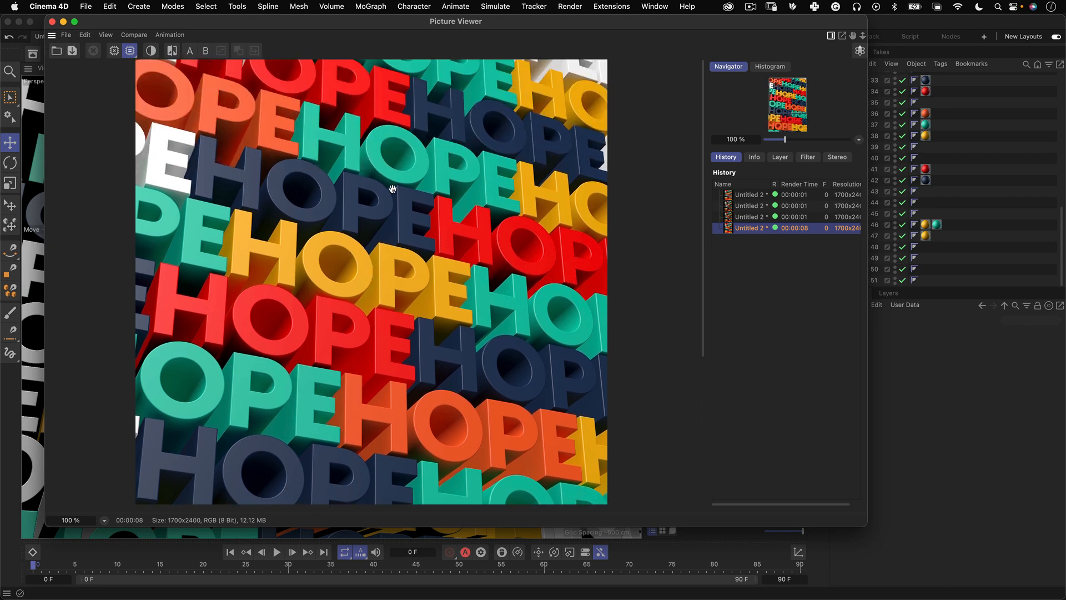
{"action": "scroll", "coordinate": [433, 298], "scroll_direction": "down", "scroll_amount": 10}
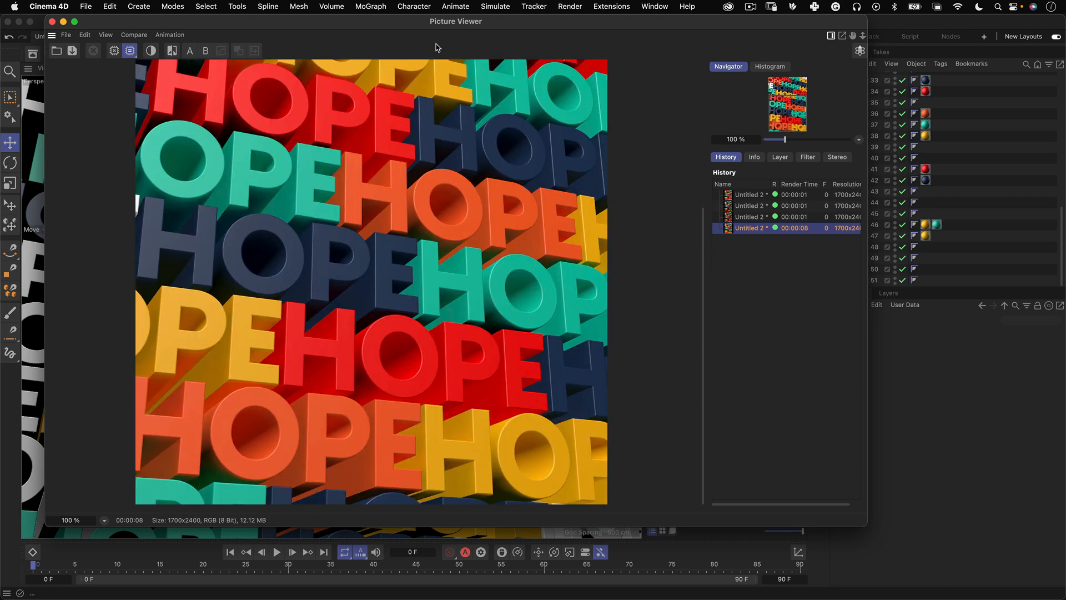
{"action": "scroll", "coordinate": [439, 48], "scroll_direction": "down", "scroll_amount": 2}
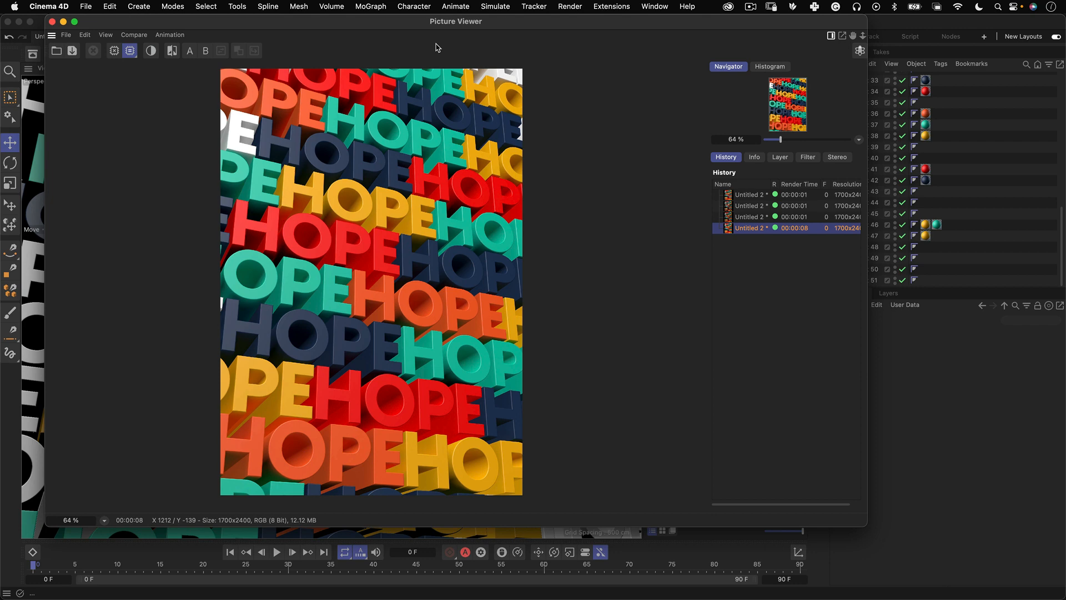
{"action": "scroll", "coordinate": [438, 48], "scroll_direction": "down", "scroll_amount": 1}
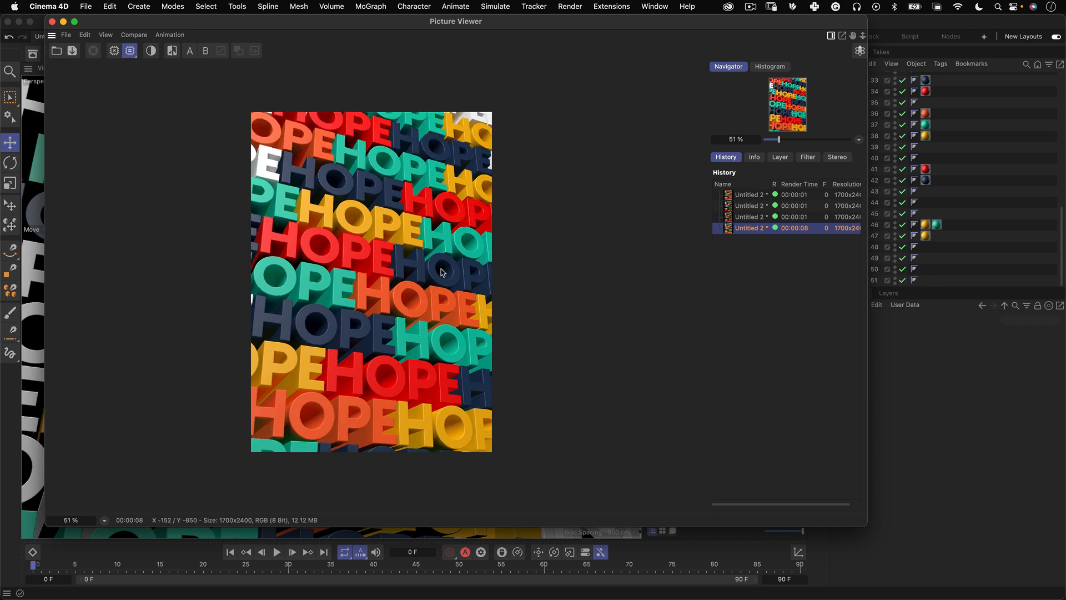
Step: Put the Picture Viewer away, add the Ambient Occlusion effect to the render settings and close them
{"action": "left_click_drag", "start_coordinate": [183, 23], "coordinate": [327, 39]}
{"action": "left_click", "coordinate": [133, 225]}
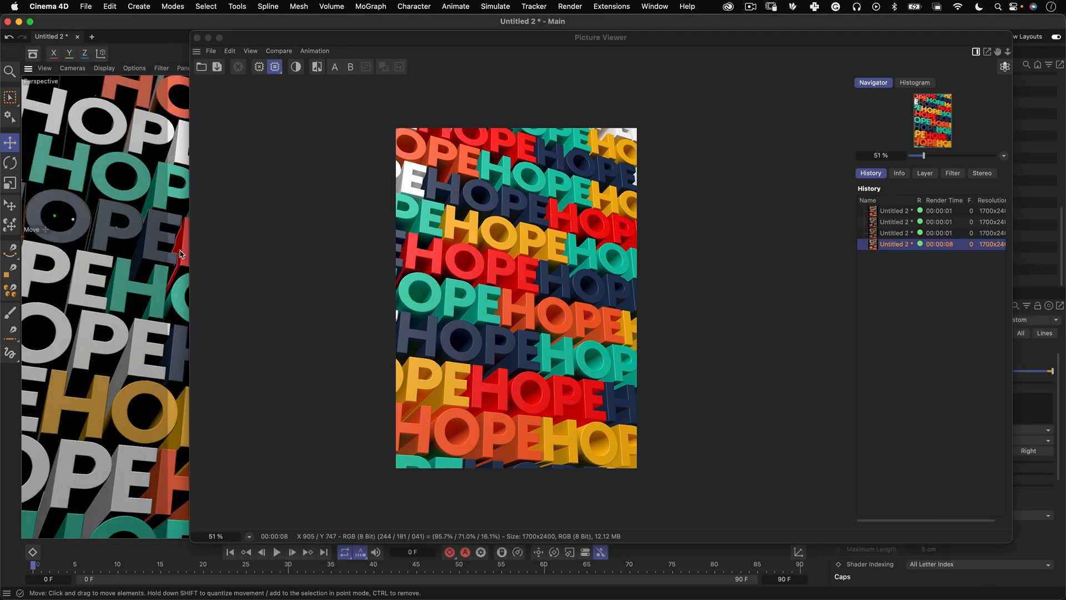
{"action": "left_click", "coordinate": [208, 38]}
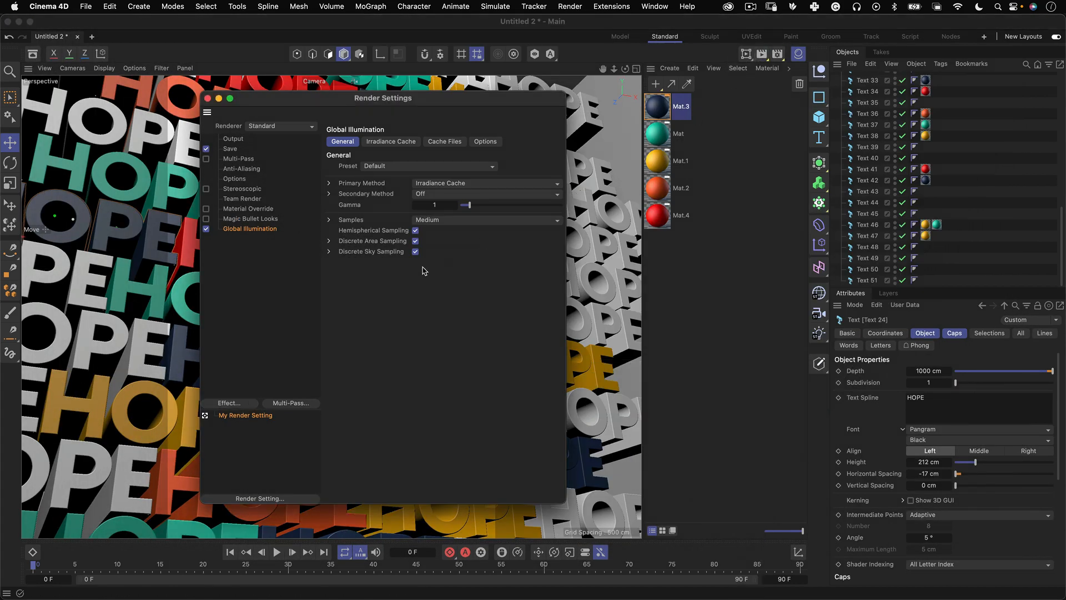
{"action": "left_click", "coordinate": [258, 399]}
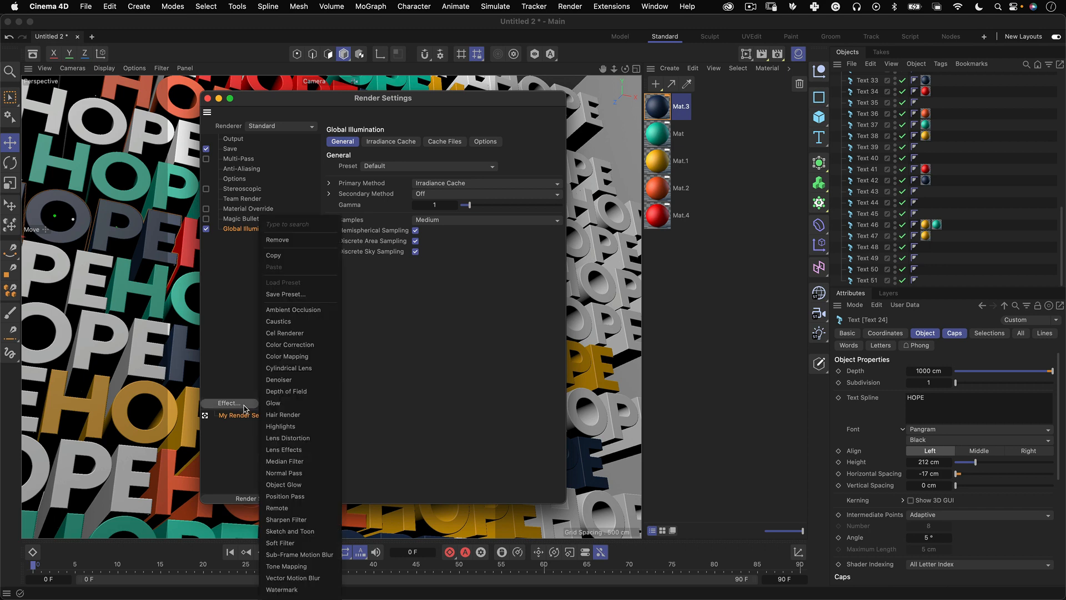
{"action": "left_click", "coordinate": [315, 317]}
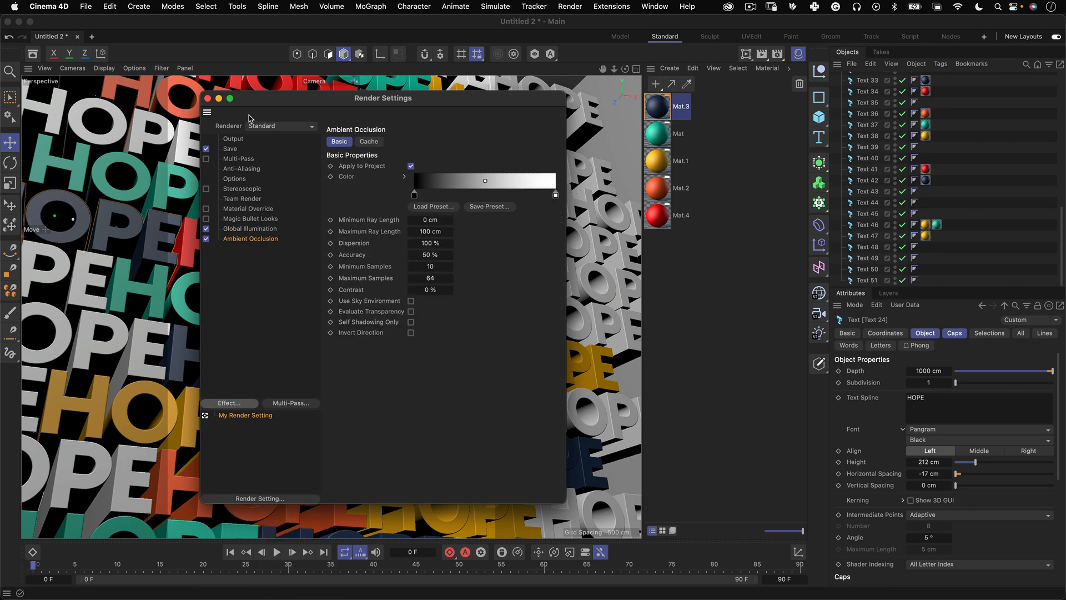
{"action": "left_click", "coordinate": [207, 99]}
Step: Render the wall in the Picture Viewer with both Global Illumination and Ambient Occlusion
{"action": "left_click", "coordinate": [762, 54]}
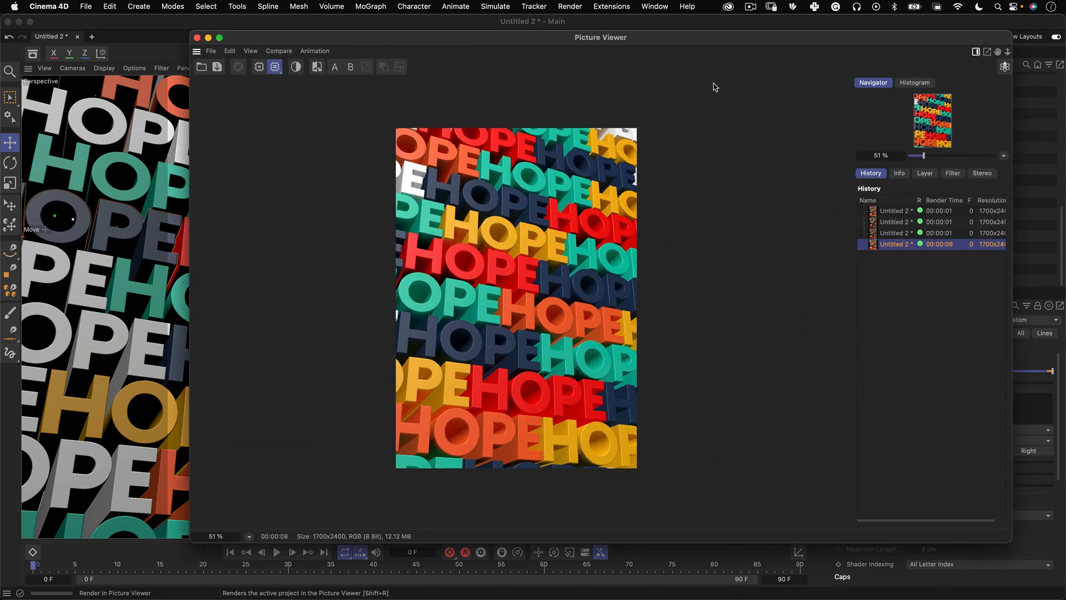
{"action": "key", "text": "shift+r"}
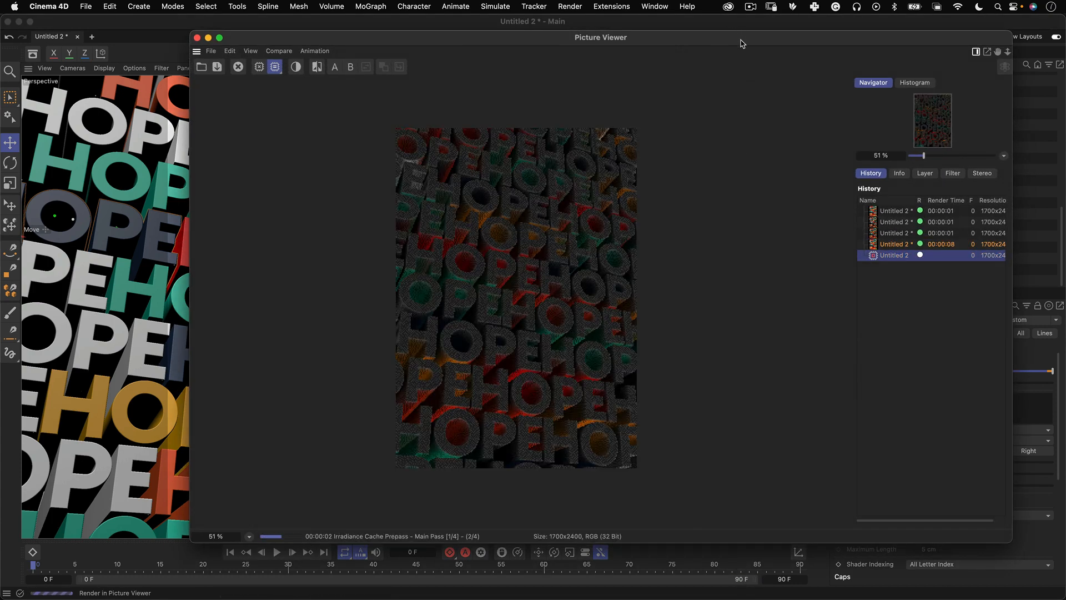
{"action": "left_click_drag", "start_coordinate": [738, 39], "coordinate": [628, 22]}
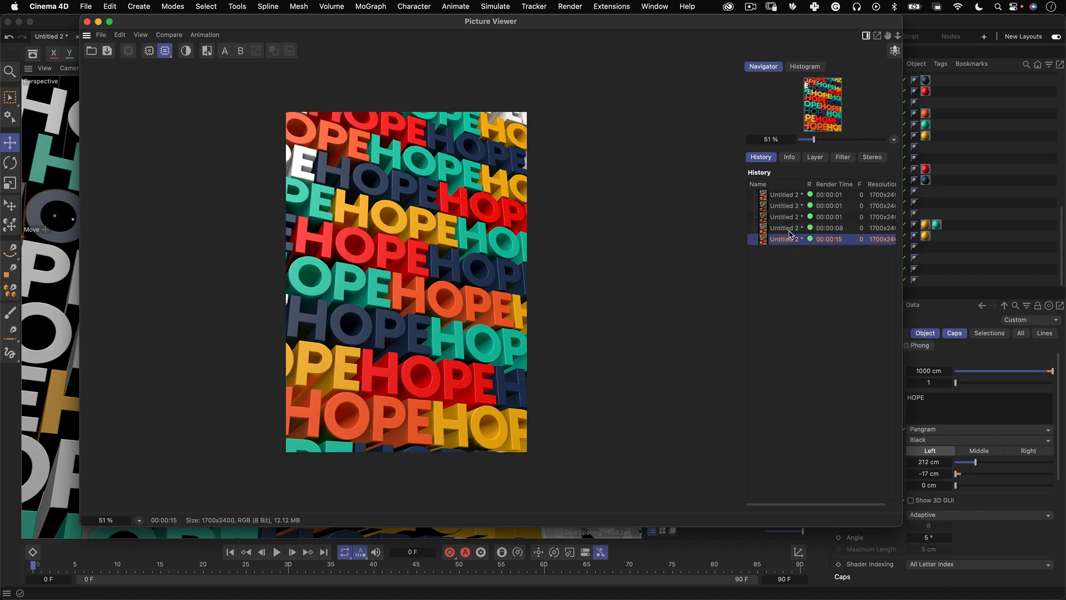
Step: Compare the Ambient Occlusion render with the one before it and magnify the newest to 129% to examine its shadows
{"action": "left_click", "coordinate": [790, 229]}
{"action": "left_click", "coordinate": [787, 240]}
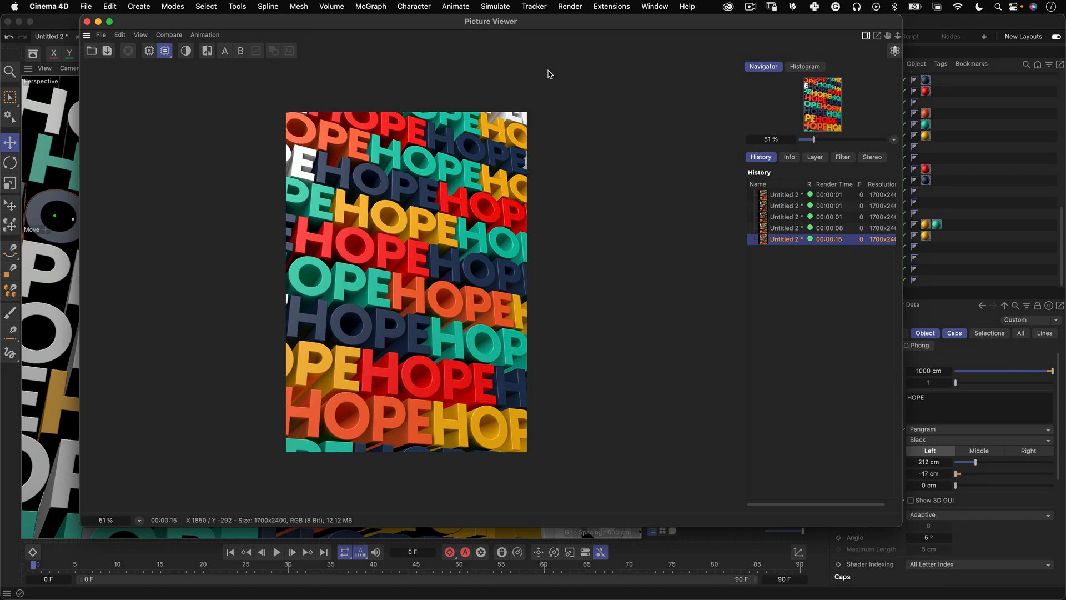
{"action": "left_click_drag", "start_coordinate": [820, 143], "coordinate": [823, 140]}
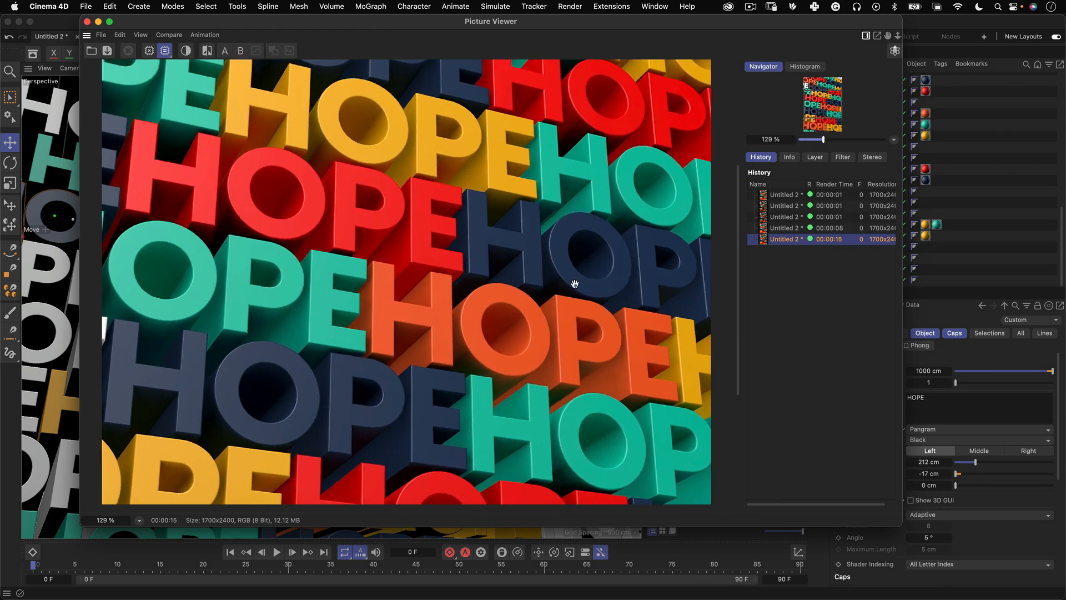
Step: Examine the upper rows of the Ambient Occlusion render at 103%, the whole composition at 53% and the lower rows at 82%
{"action": "left_click_drag", "start_coordinate": [316, 175], "coordinate": [458, 468]}
{"action": "scroll", "coordinate": [355, 278], "scroll_direction": "down", "scroll_amount": 5}
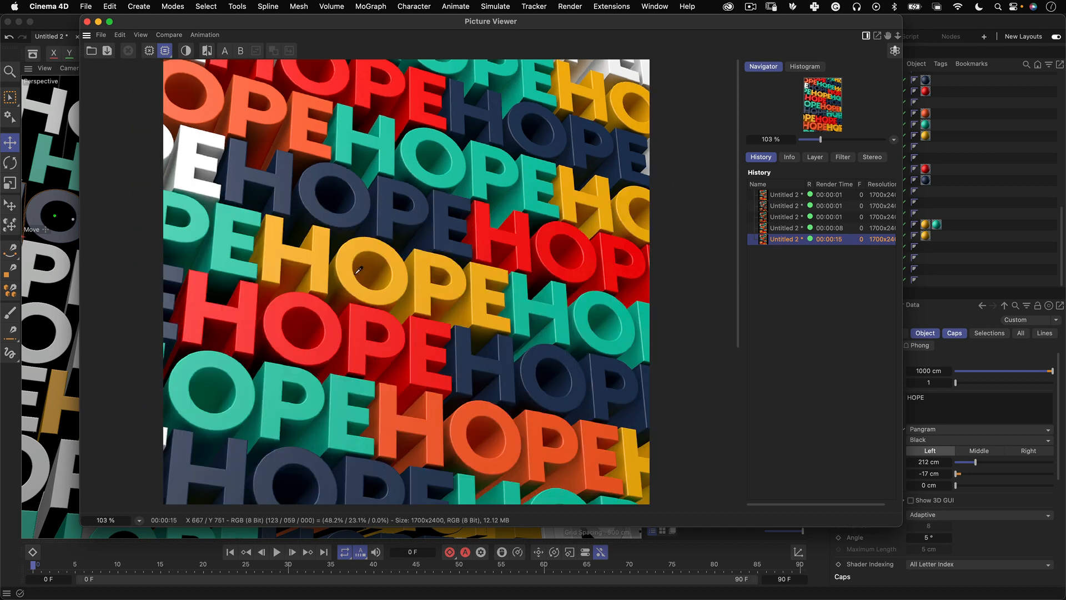
{"action": "scroll", "coordinate": [356, 277], "scroll_direction": "down", "scroll_amount": 1}
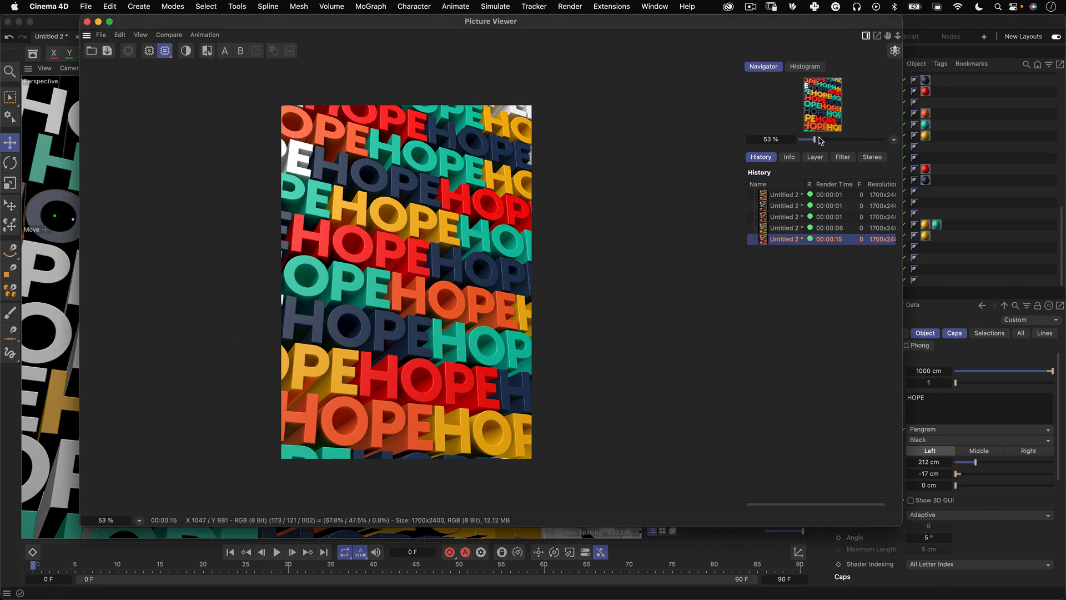
{"action": "left_click_drag", "start_coordinate": [814, 139], "coordinate": [817, 140]}
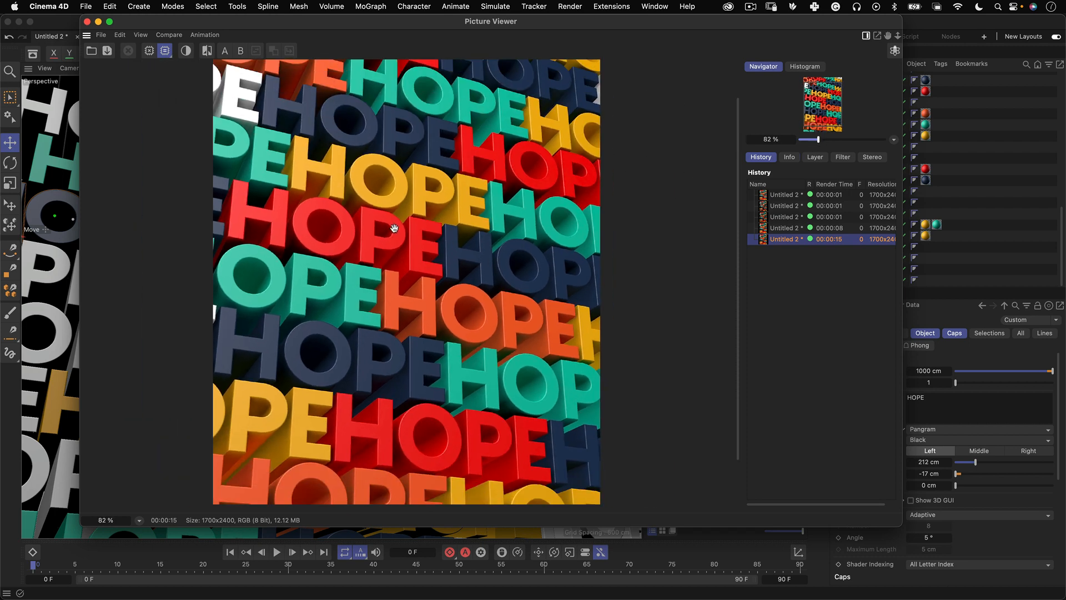
{"action": "left_click_drag", "start_coordinate": [395, 228], "coordinate": [510, 158]}
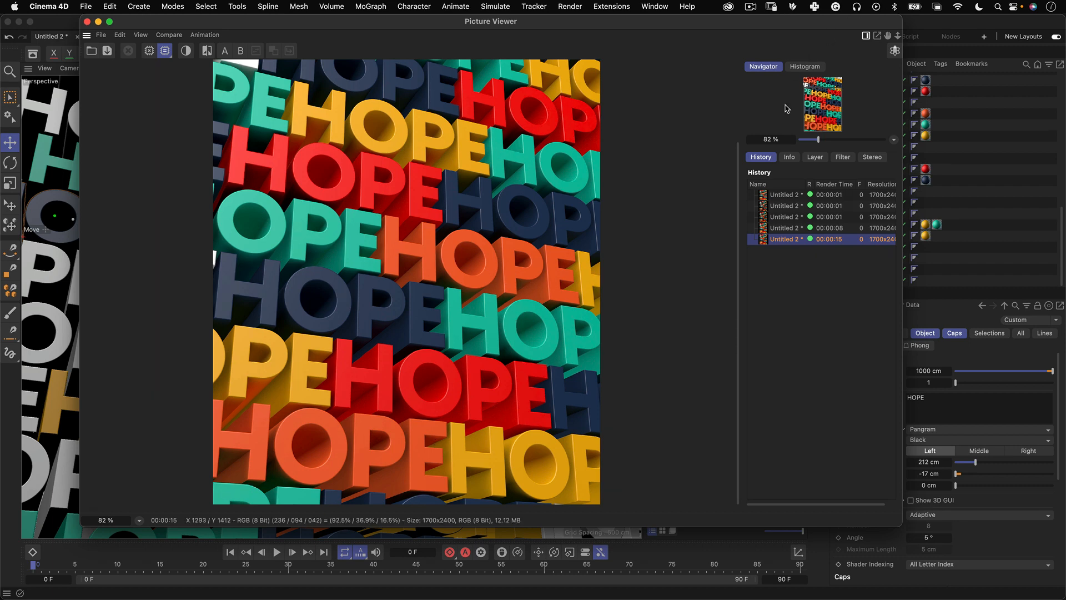
Step: Set the render's magnification to 100%, examine the shadows in its upper and lower rows, and view the whole image at 64%
{"action": "left_click", "coordinate": [778, 139]}
{"action": "type", "text": "100"}
{"action": "key", "text": "Return"}
{"action": "left_click_drag", "start_coordinate": [398, 200], "coordinate": [452, 467]}
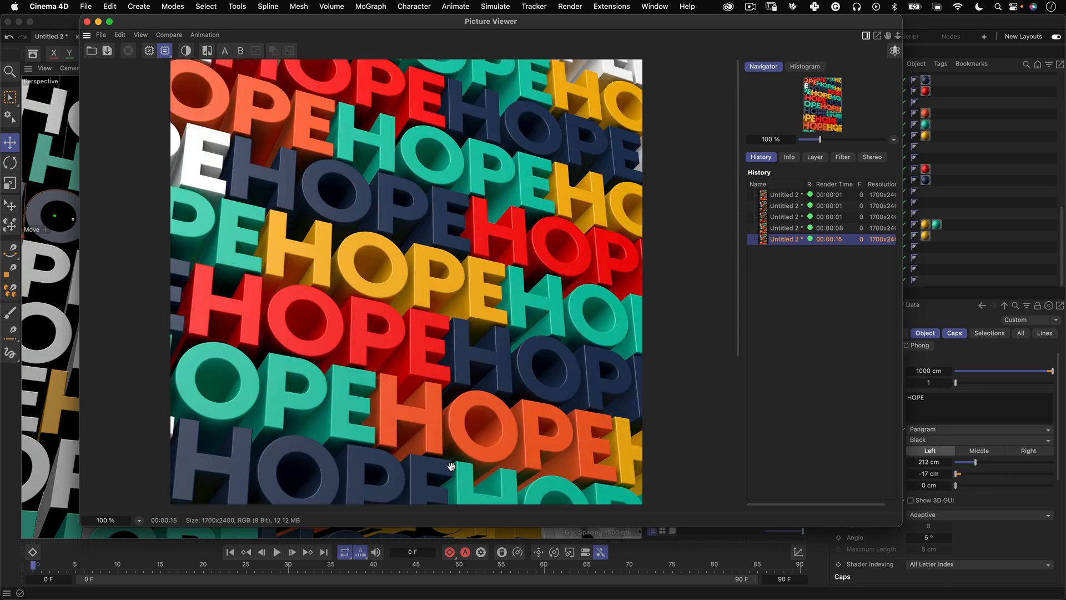
{"action": "left_click_drag", "start_coordinate": [440, 416], "coordinate": [447, 122]}
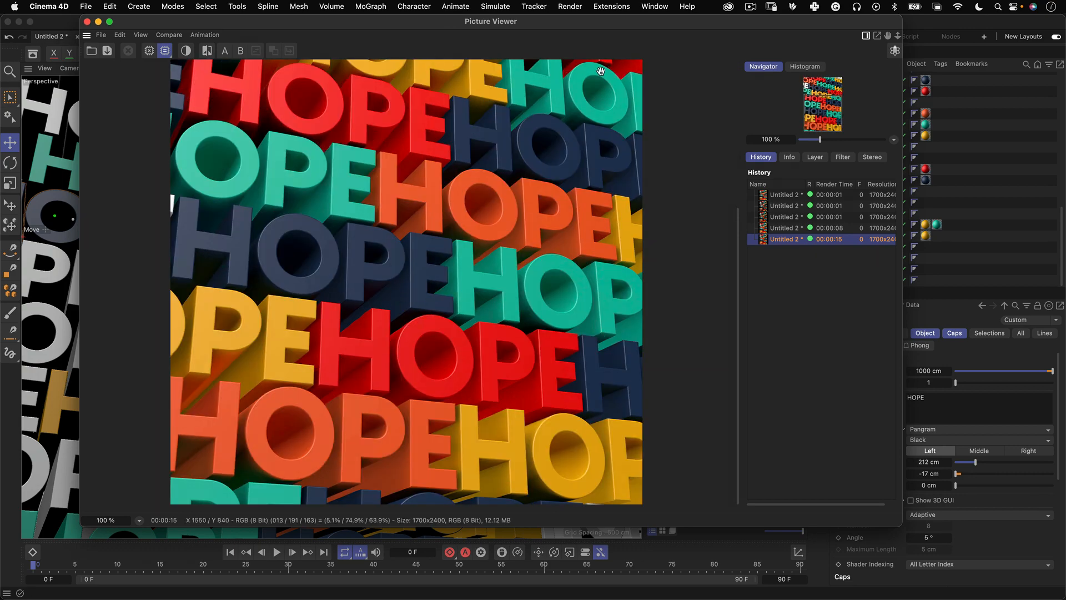
{"action": "left_click_drag", "start_coordinate": [389, 149], "coordinate": [433, 431]}
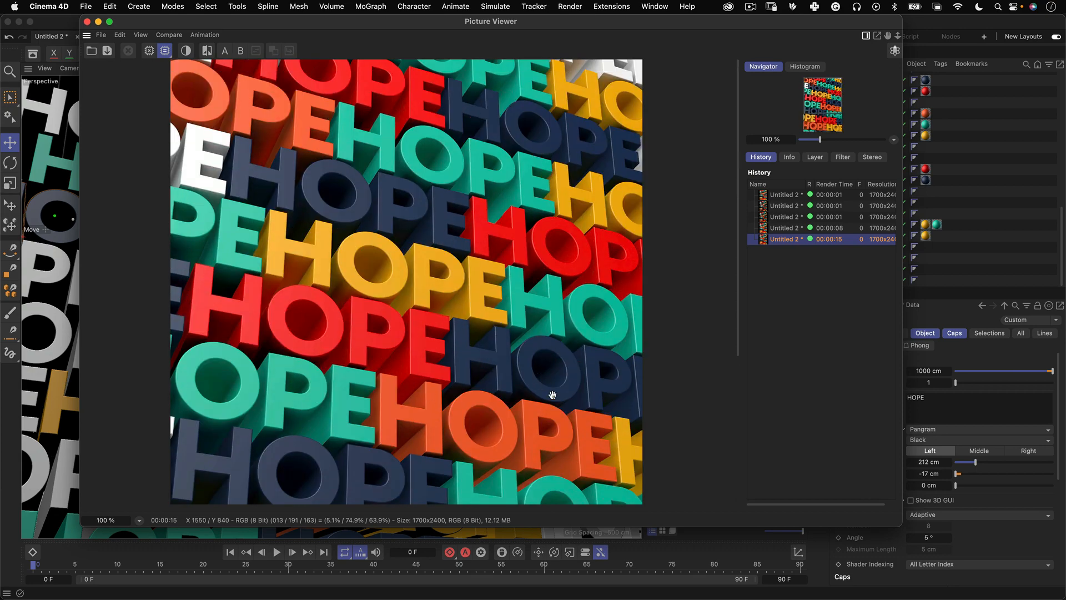
{"action": "left_click_drag", "start_coordinate": [552, 393], "coordinate": [567, 186]}
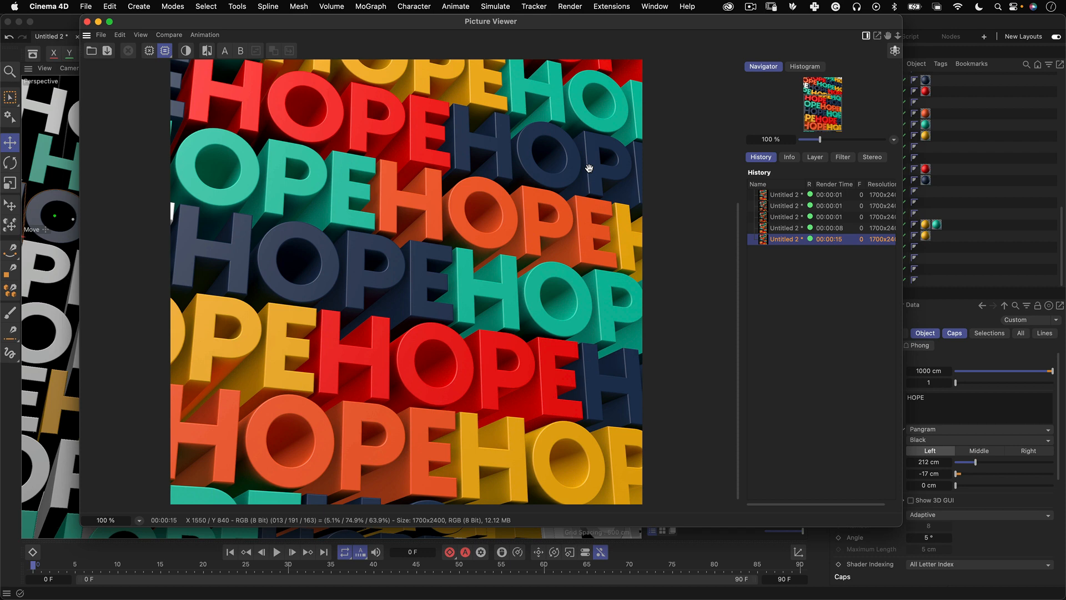
{"action": "scroll", "coordinate": [590, 167], "scroll_direction": "down", "scroll_amount": 4}
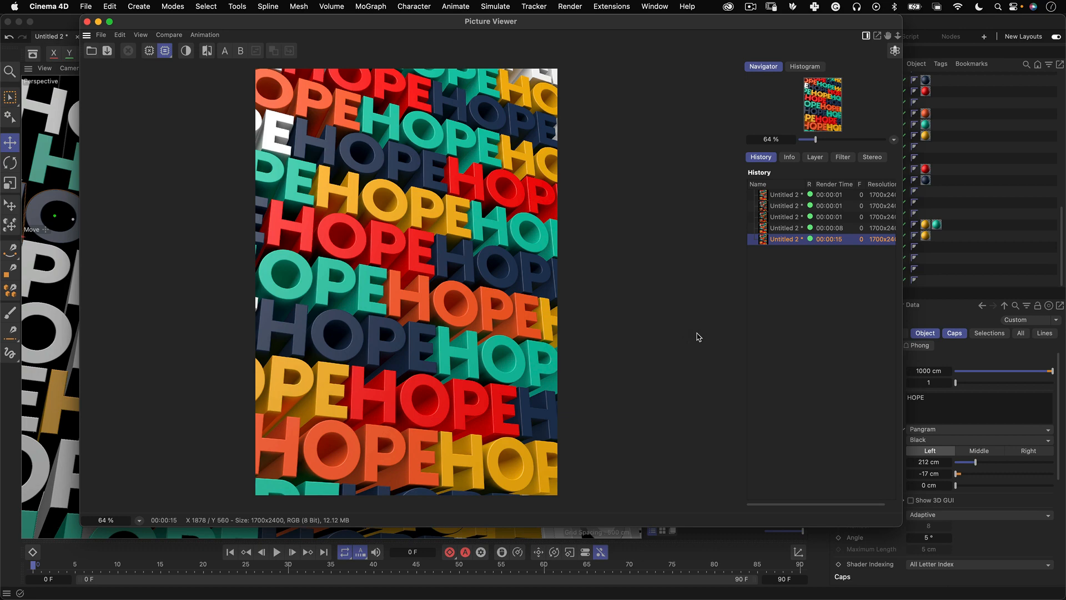
{"action": "left_click", "coordinate": [751, 6]}
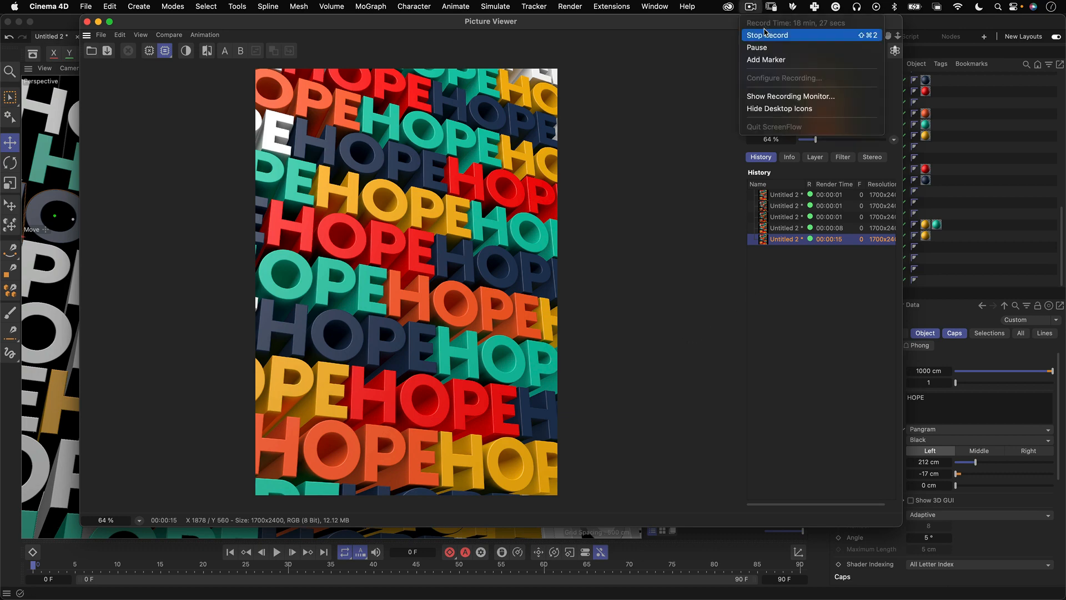